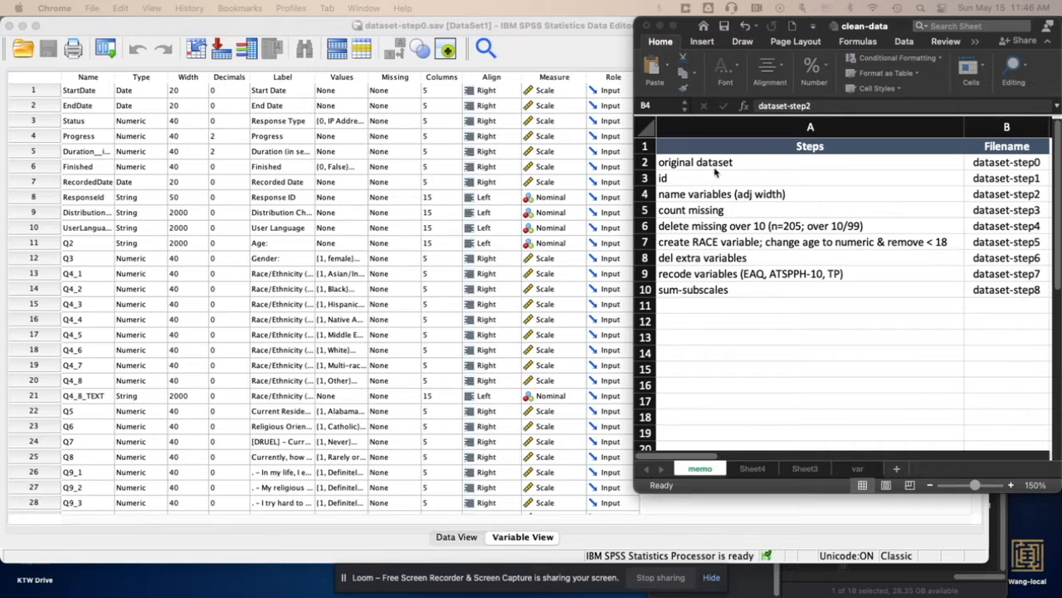
Step: Review the cleaning steps in the Excel memo sheet, and the variable list and cases of dataset-step0 in SPSS
left_click(719, 166)
left_click(719, 166)
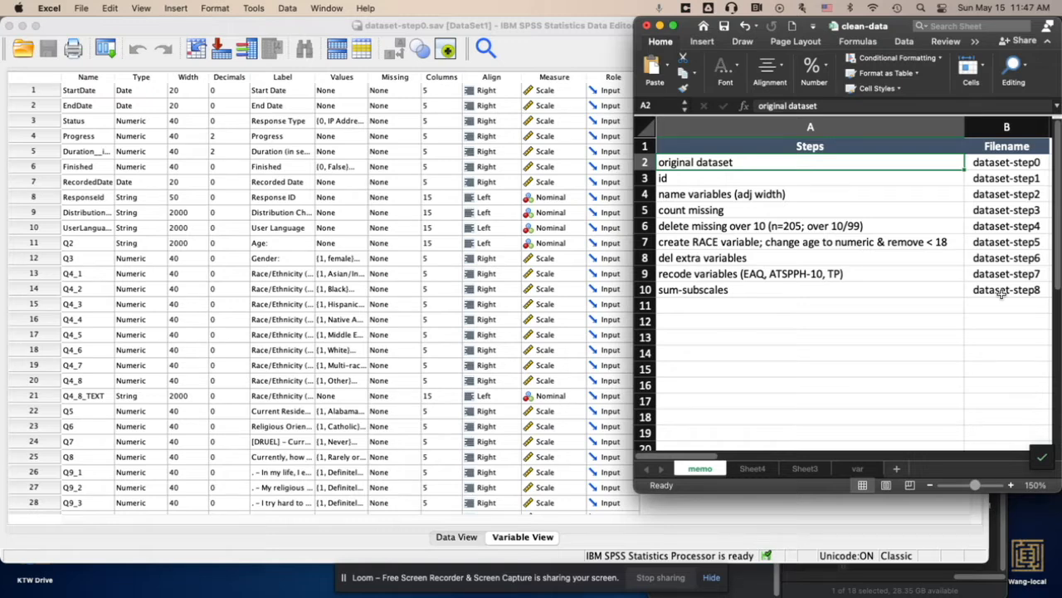
left_click(655, 540)
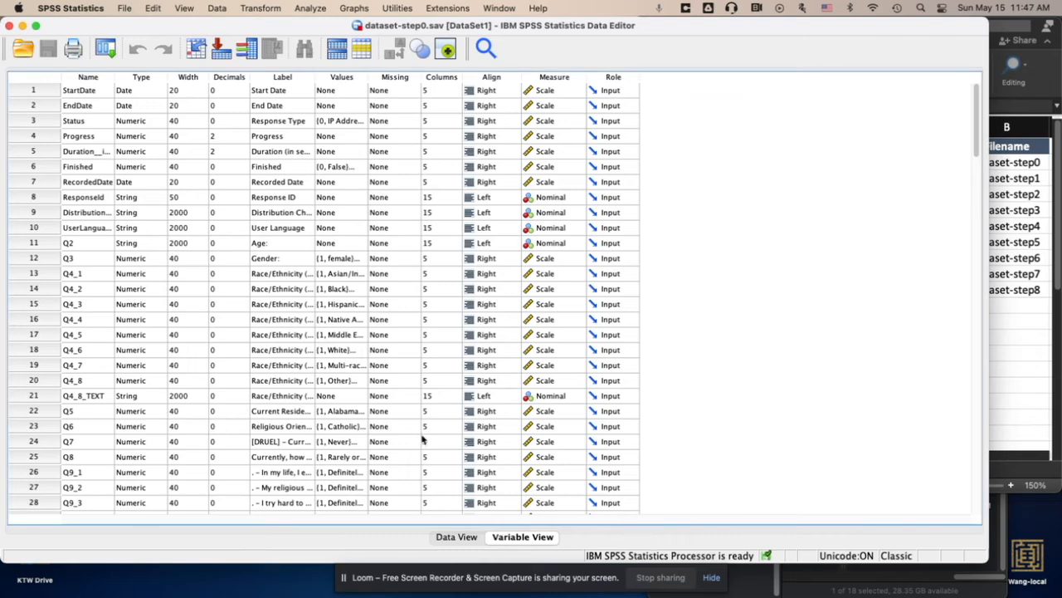
scroll(422, 440, "down", 20)
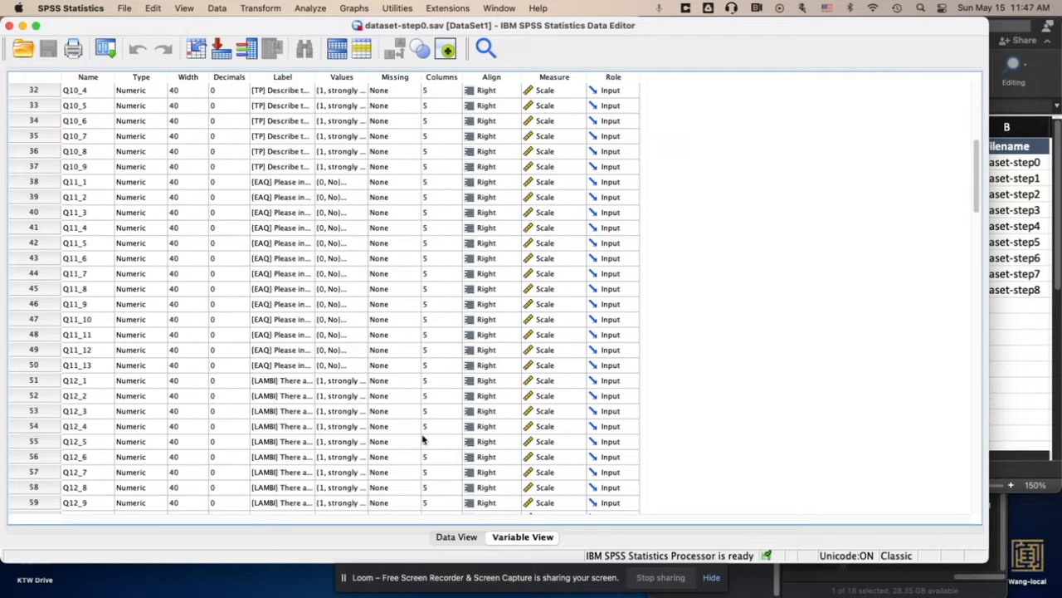
scroll(421, 440, "up", 3)
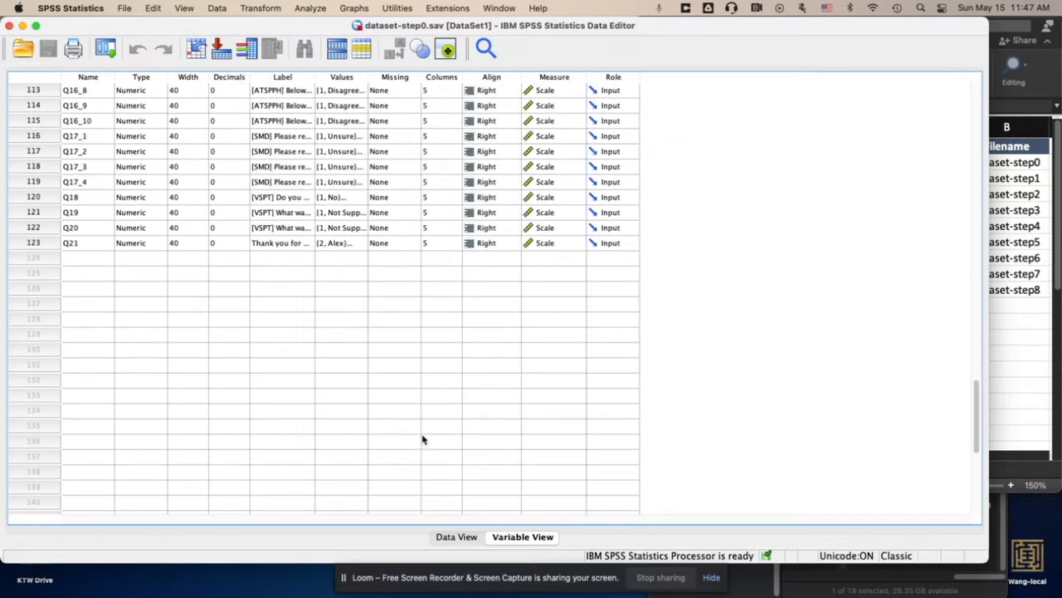
left_click(455, 536)
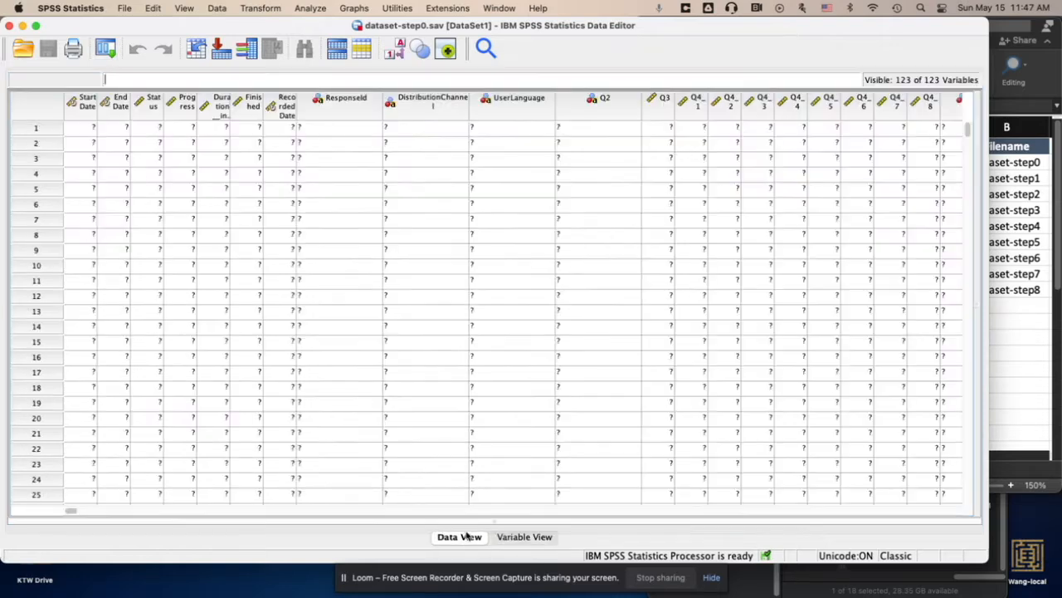
scroll(369, 392, "down", 20)
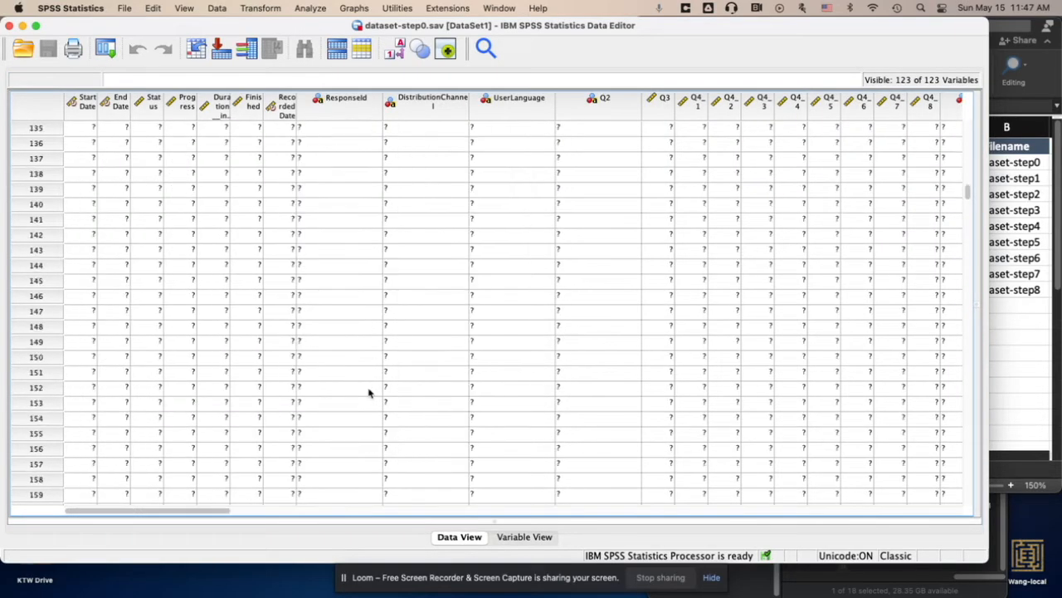
scroll(370, 393, "up", 15)
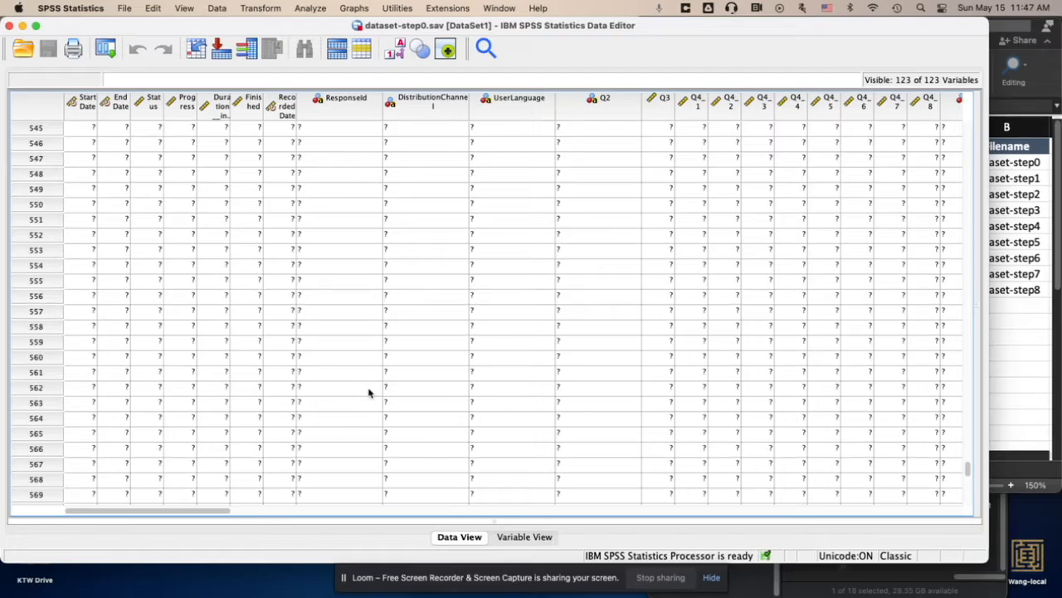
scroll(370, 393, "down", 3)
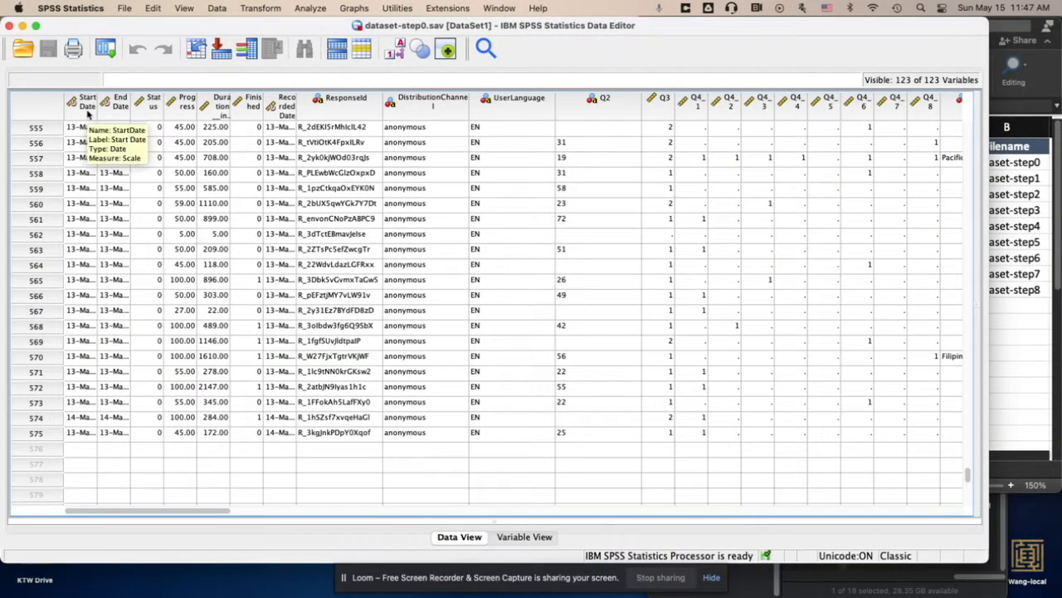
Step: Insert a new variable before StartDate in the data grid
left_click(89, 115)
right_click(97, 121)
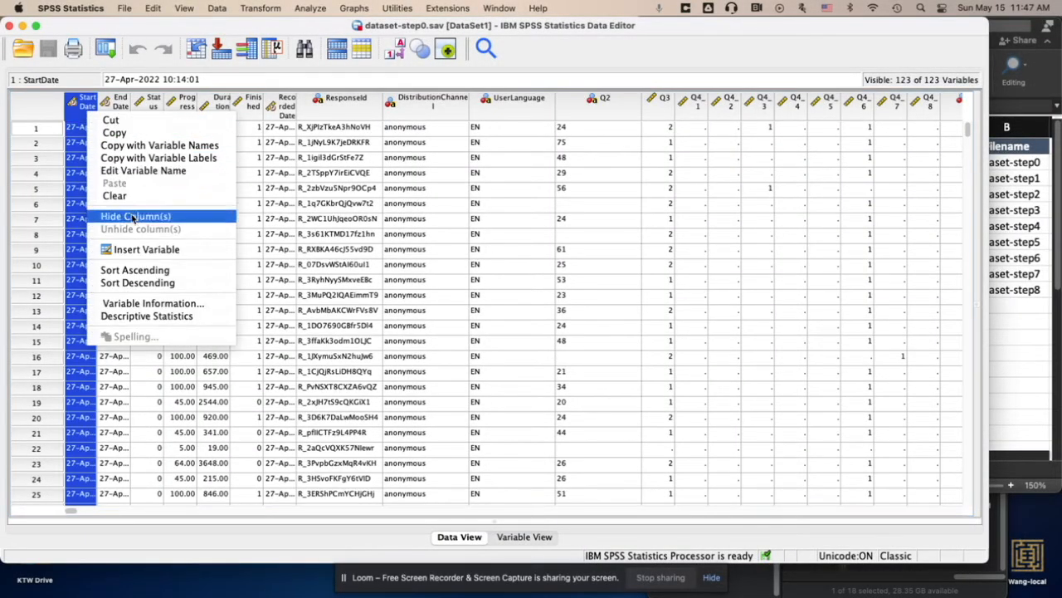
left_click(143, 249)
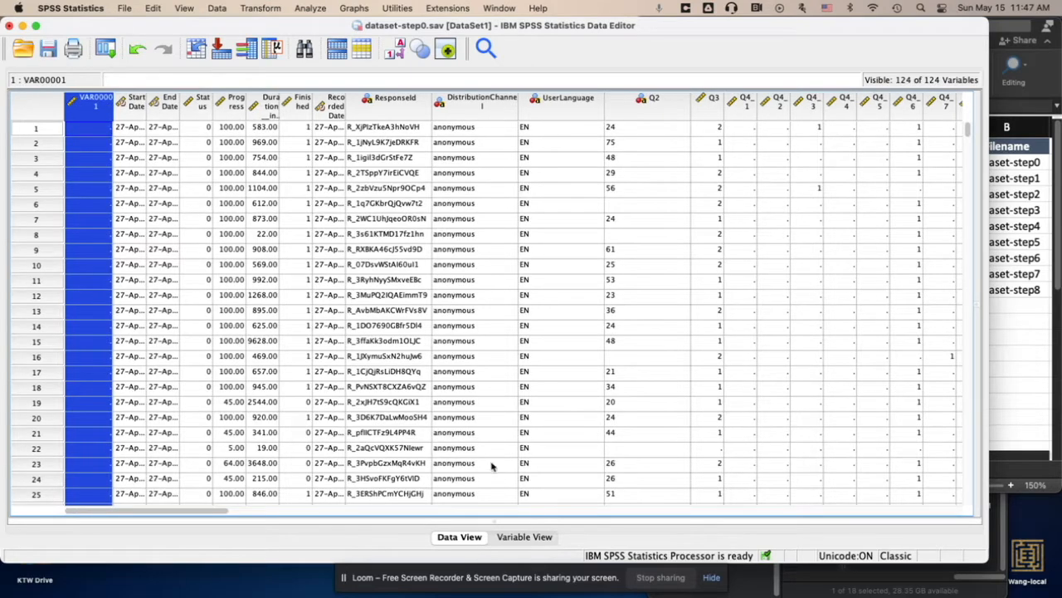
Step: Rename the newly inserted first variable as ID and set its decimals to 0
left_click(524, 537)
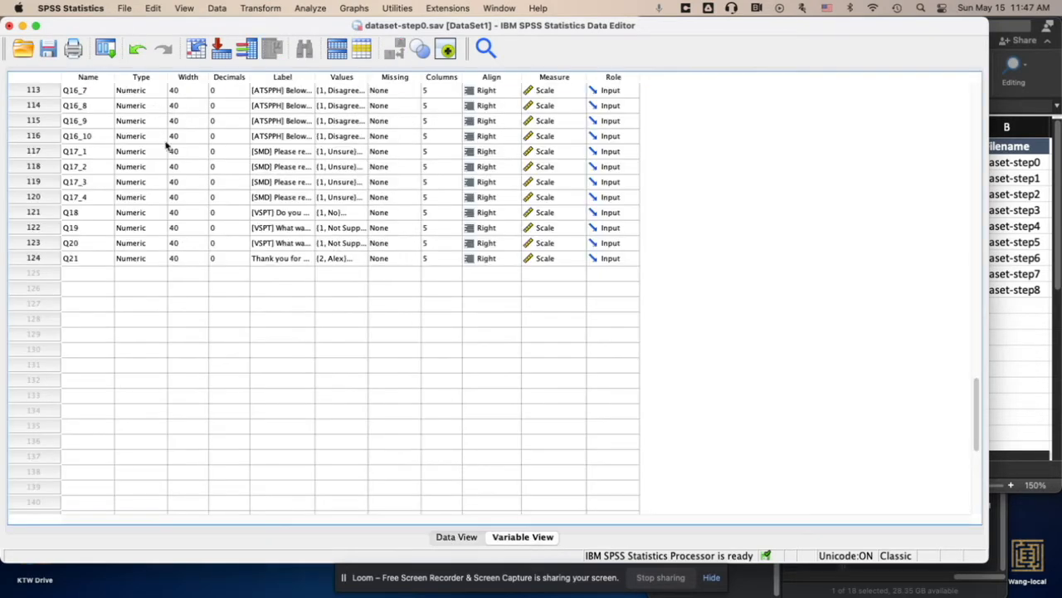
scroll(169, 147, "up", 20)
left_click(98, 90)
double_click(98, 89)
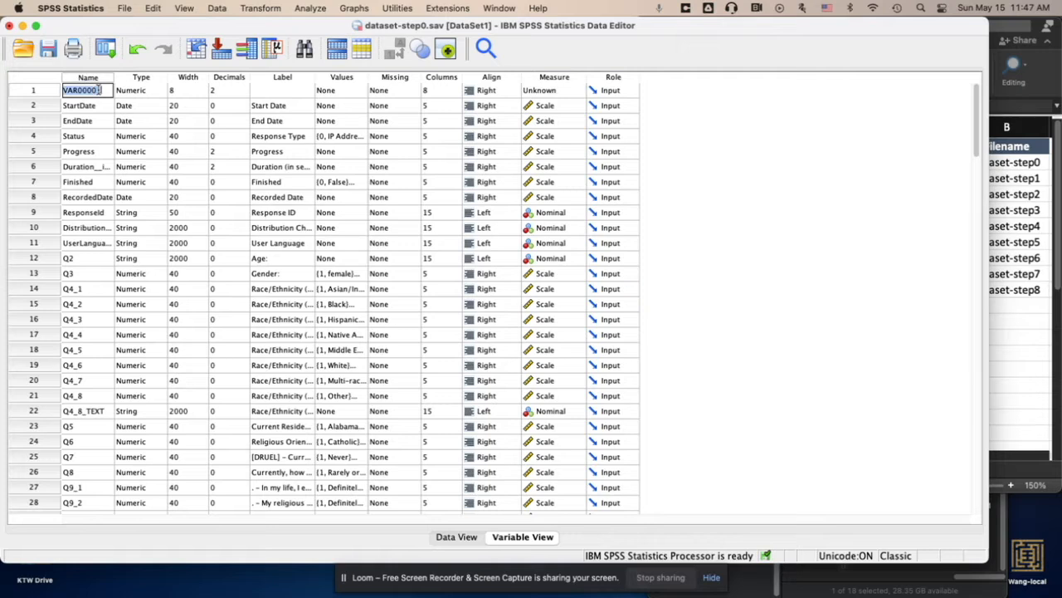
key("BackSpace")
left_click(231, 91)
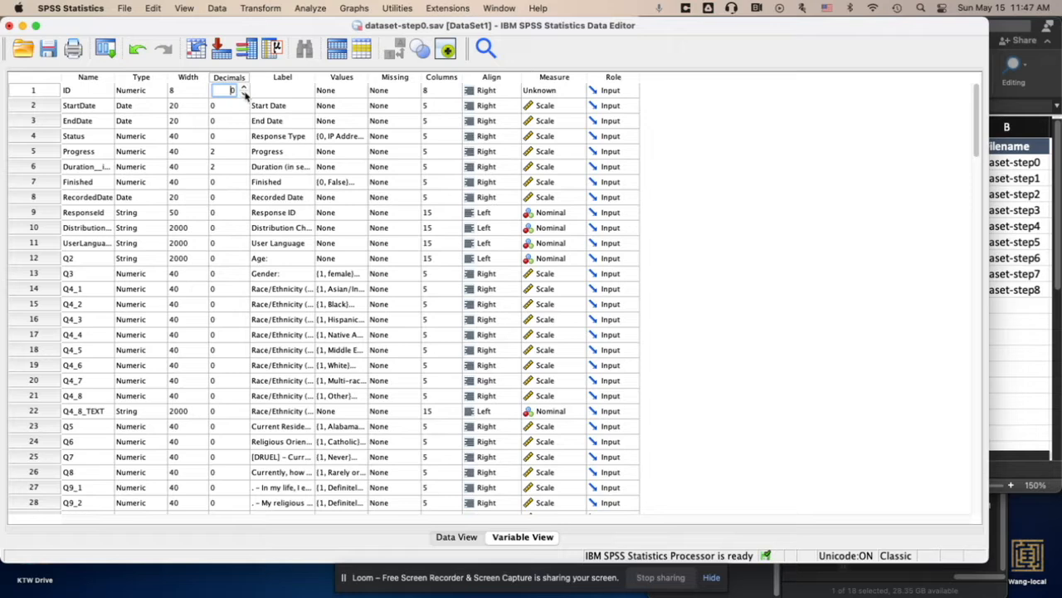
Step: Set the ID variable's measurement level to Nominal and its alignment to Center
left_click(541, 95)
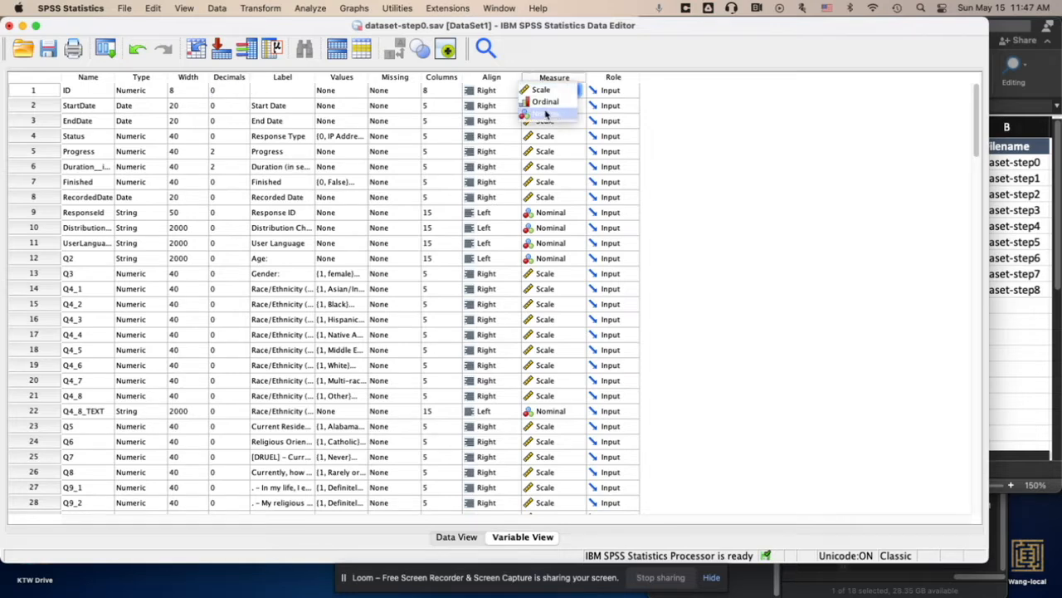
left_click(552, 117)
left_click(505, 93)
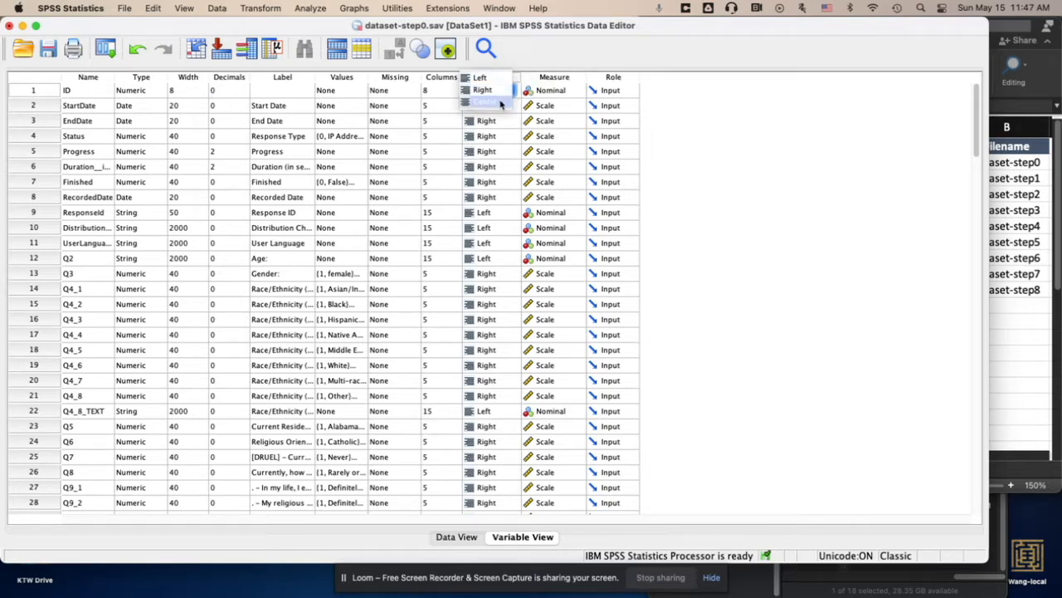
left_click(501, 102)
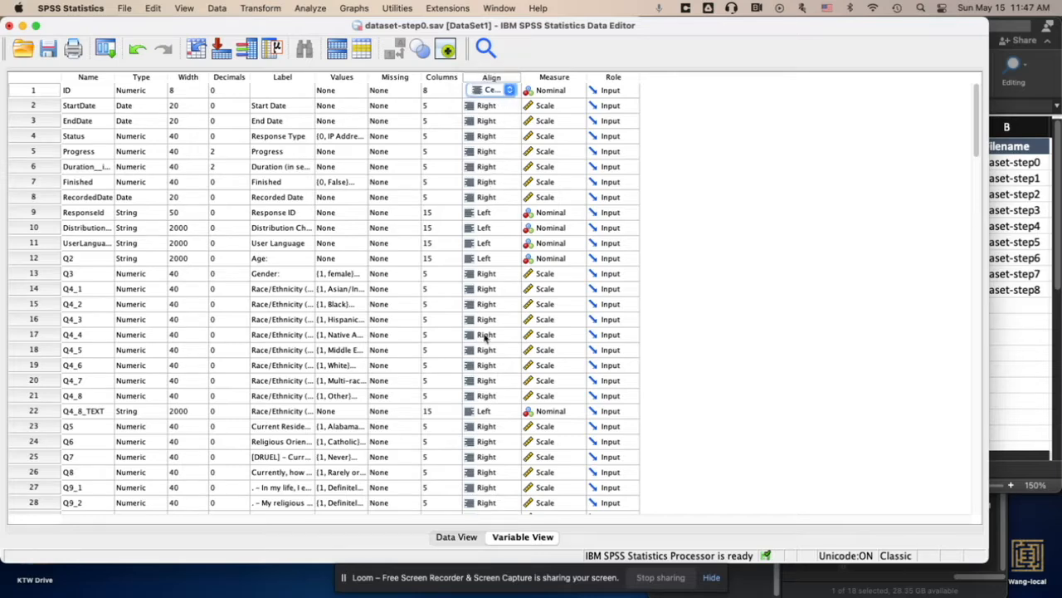
Step: Narrow the ID column in the data grid
left_click(465, 537)
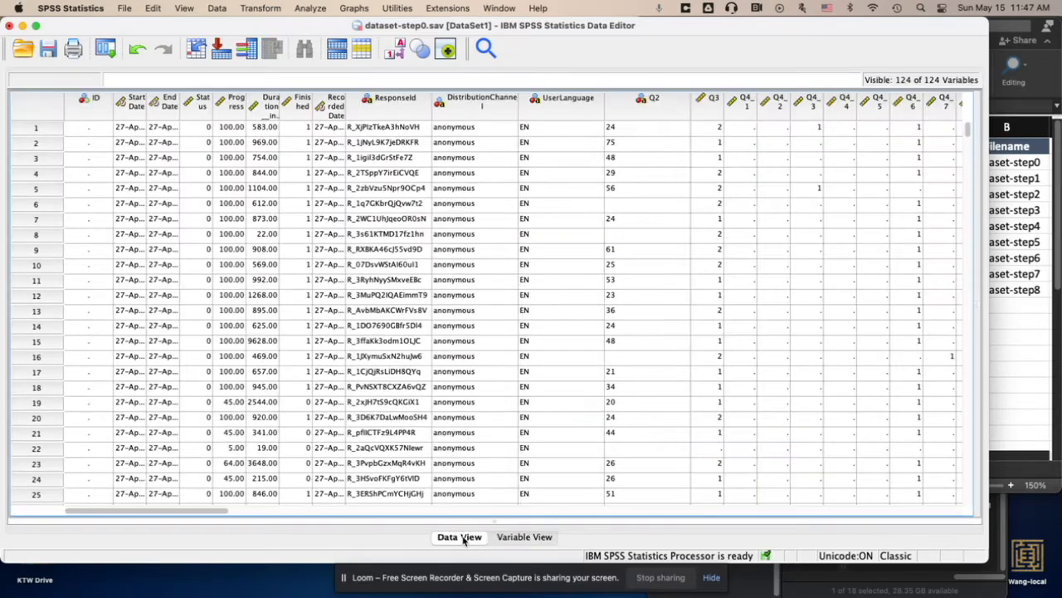
left_click(111, 114)
left_click_drag(110, 115, 91, 117)
Step: Enter the ID numbers 1, 2, 3 and 4 for the first four cases
left_click(83, 135)
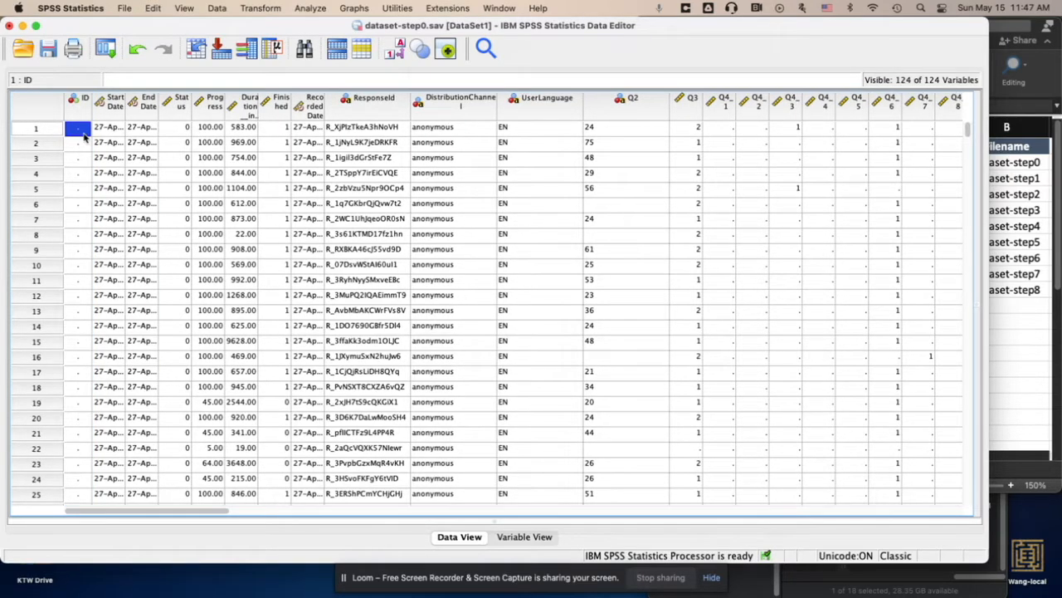
type("1")
key("Return")
type("2")
key("Return")
type("3")
key("Return")
type("4")
key("Return")
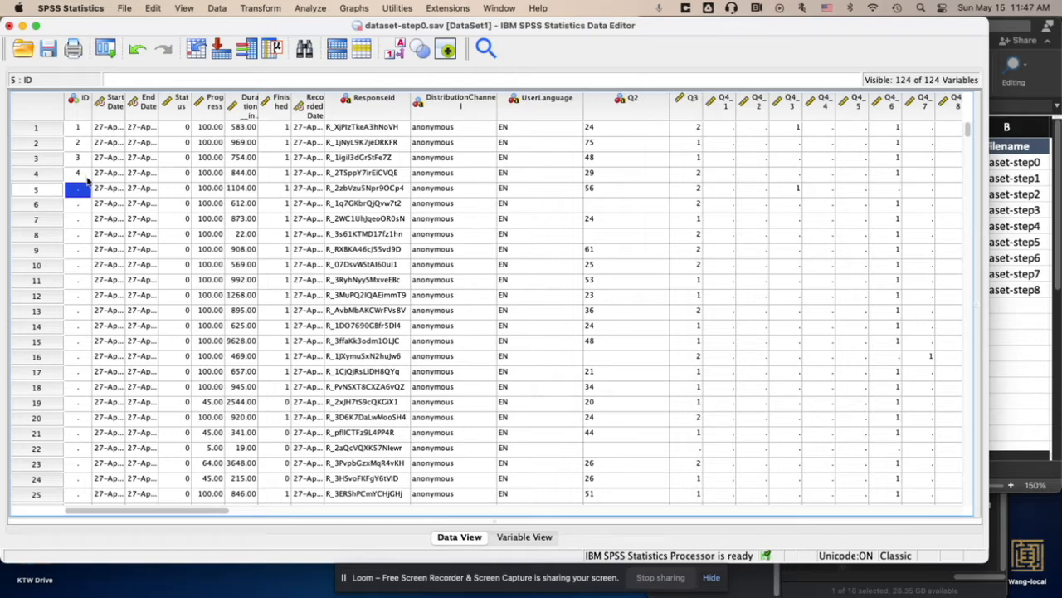
Step: Switch to the clean-data Excel workbook, add a new sheet, and enter 1 in A1 and 2 in A2
left_click(1033, 475)
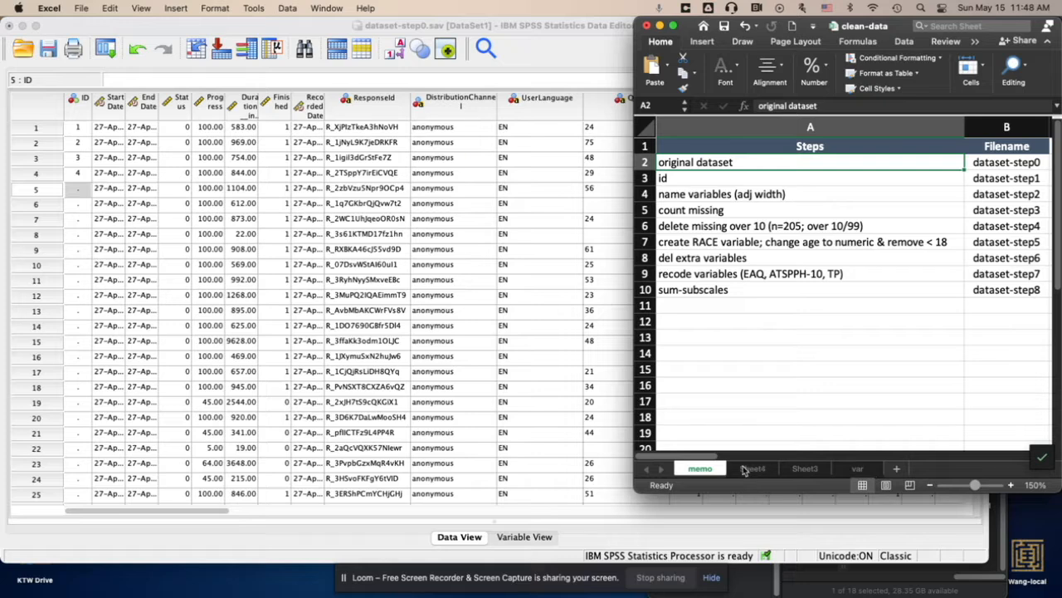
left_click(896, 469)
type("1")
key("Return")
type("2")
key("Return")
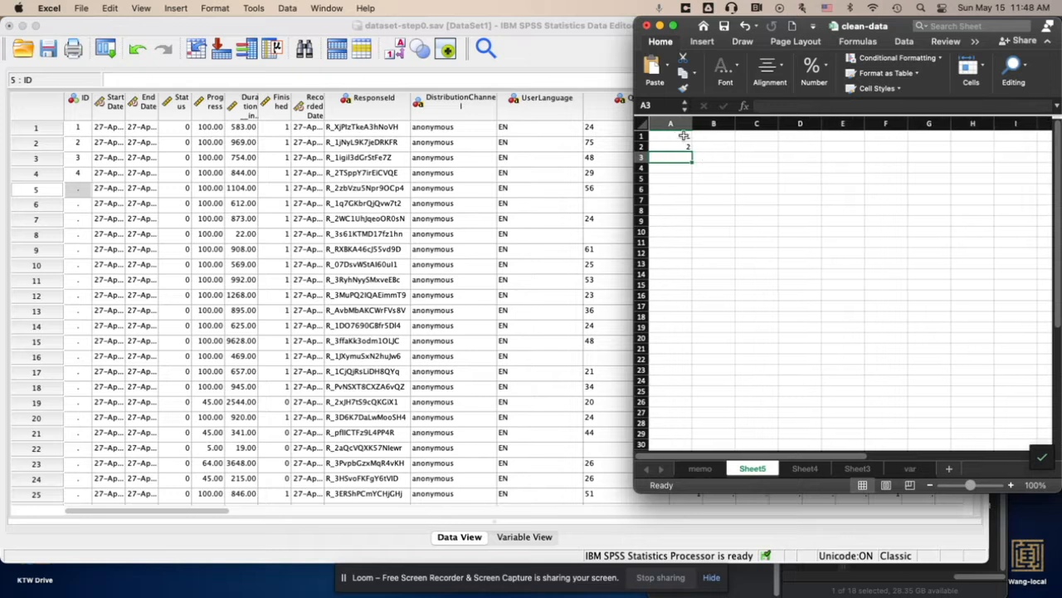
Step: Extend the number series from A1:A2 down column A to 575
left_click_drag(683, 135, 683, 143)
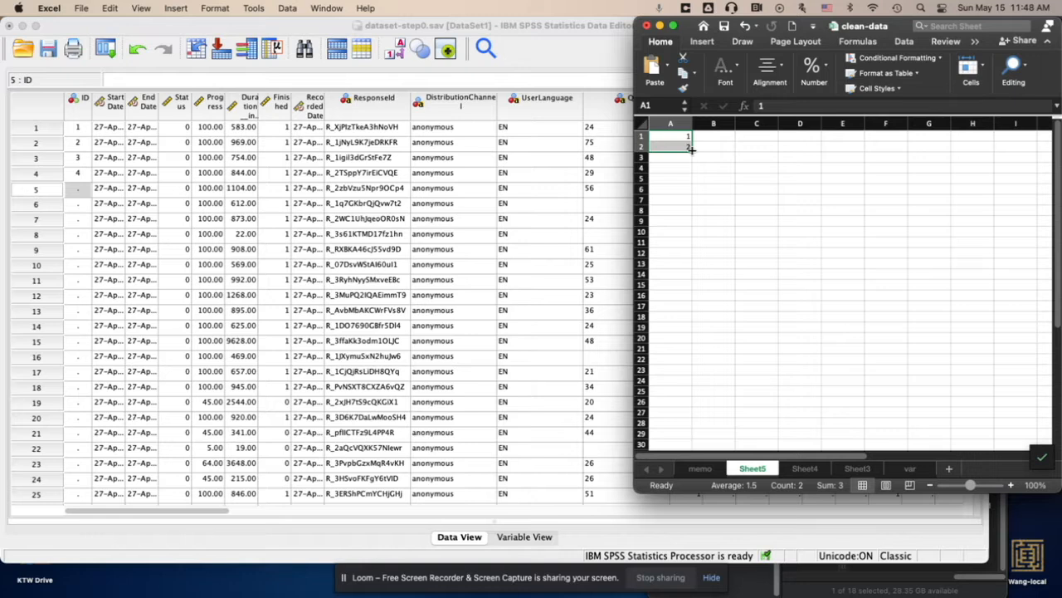
left_click_drag(692, 151, 693, 150)
mouse_move(692, 150)
left_mouse_down()
mouse_move(699, 399)
mouse_move(682, 576)
mouse_move(684, 139)
mouse_move(684, 159)
left_mouse_up()
scroll(716, 230, "up", 20)
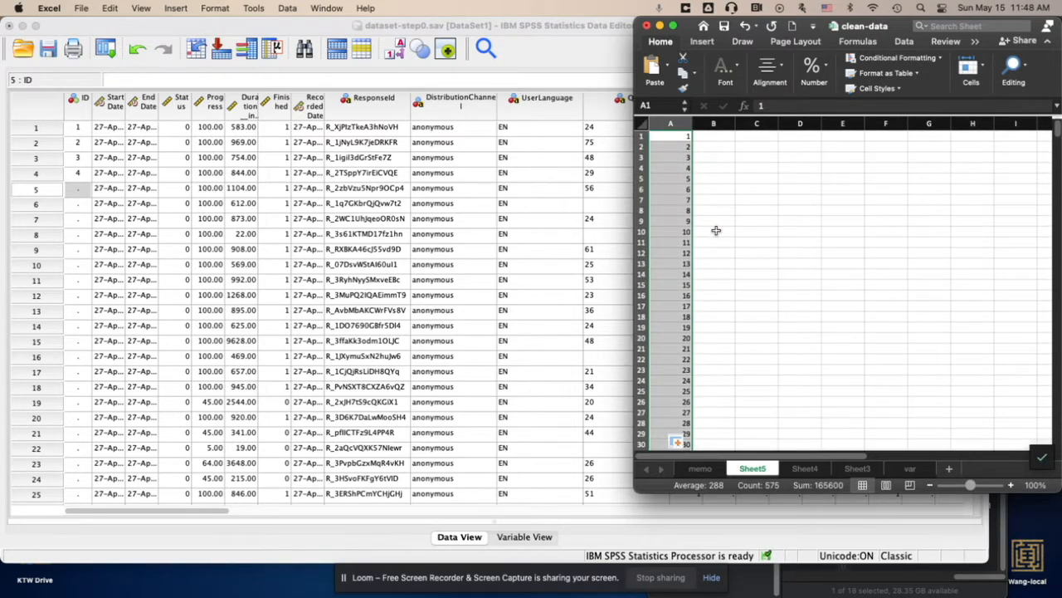
Step: Copy the number series from Excel into the SPSS ID column starting at the first case, and check the filled rows
key("ctrl+c")
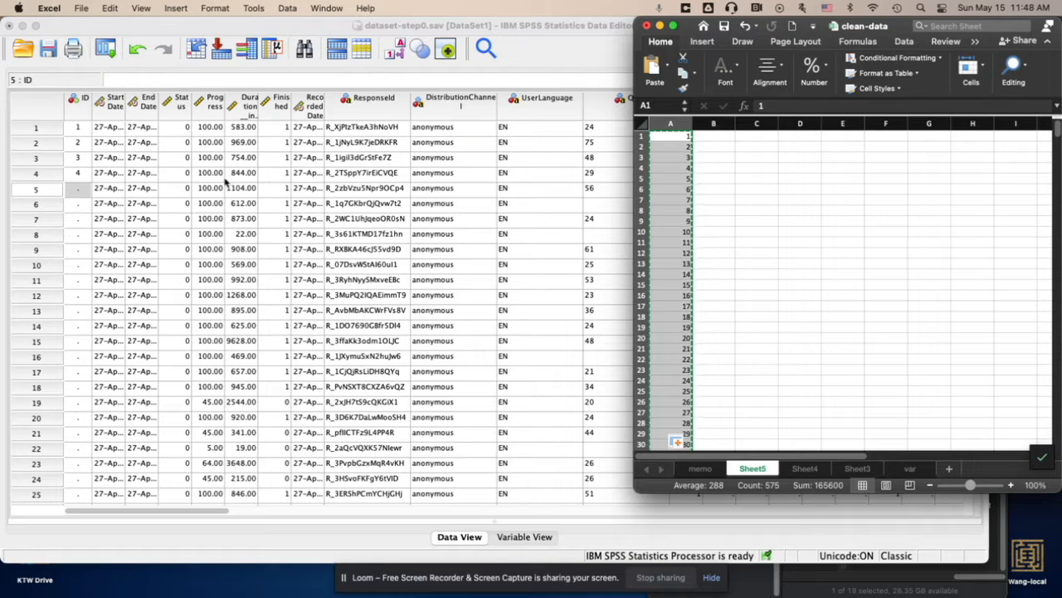
left_click(83, 130)
key("super+v")
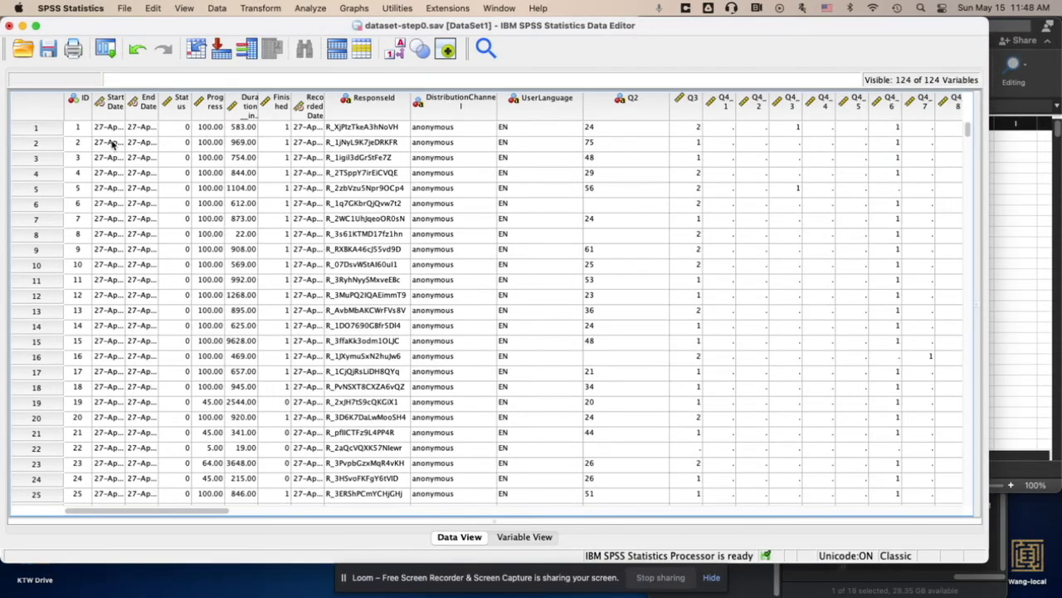
scroll(120, 162, "down", 10)
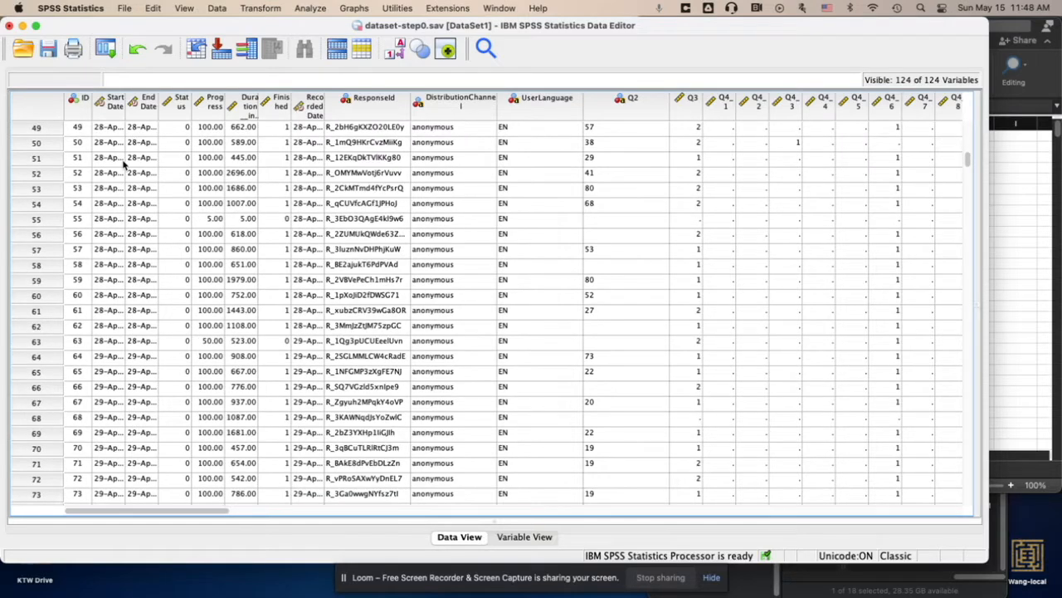
scroll(83, 190, "down", 20)
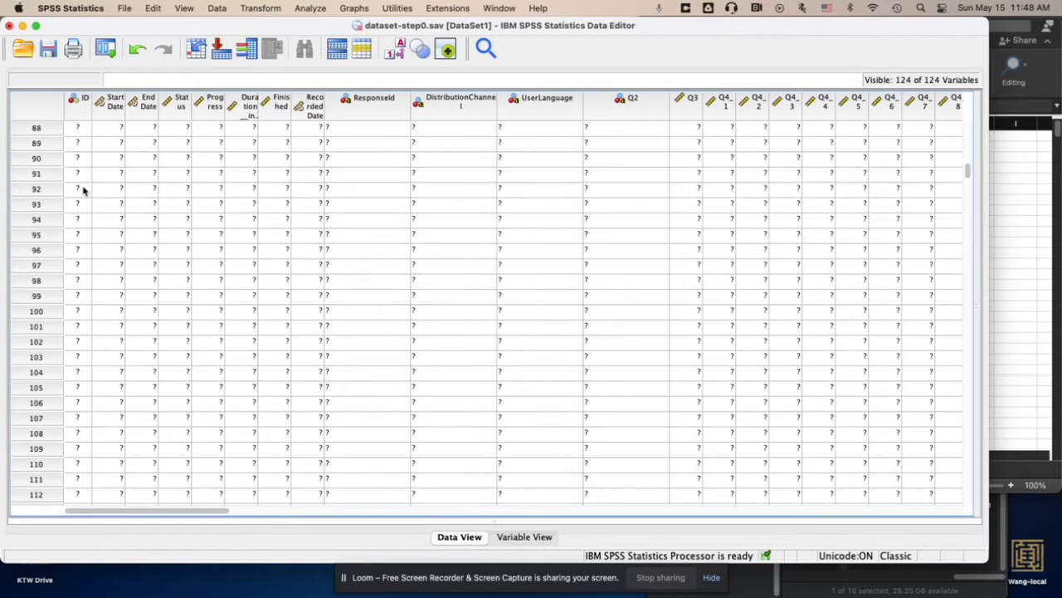
scroll(83, 190, "up", 20)
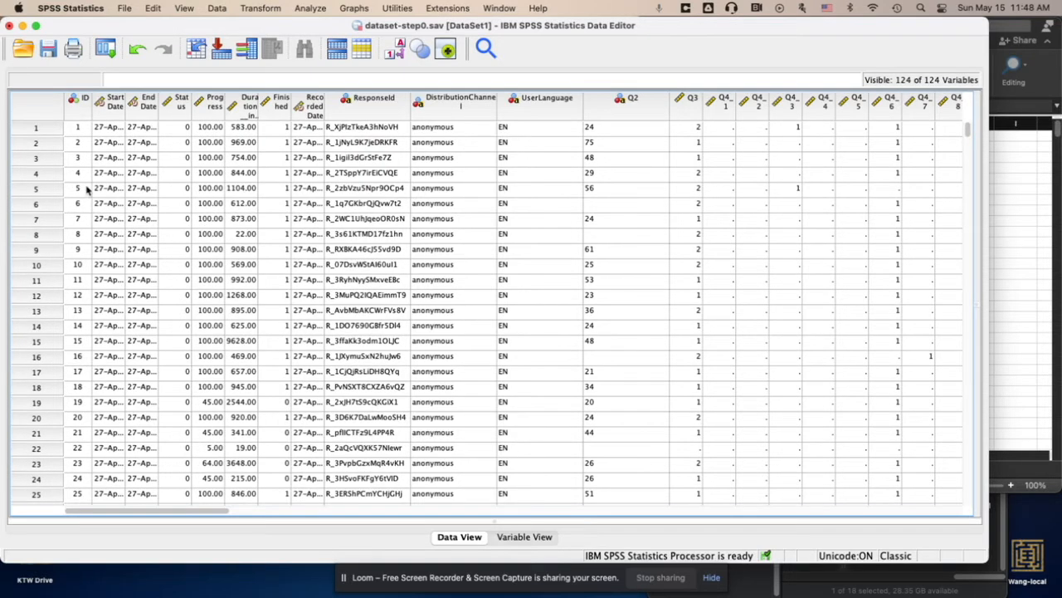
Step: Save the dataset as dataset-step1.sav in the LOOM folder, checking the filename against the Excel memo, and select the memo's "name variables (adj width)" entry
left_click(123, 8)
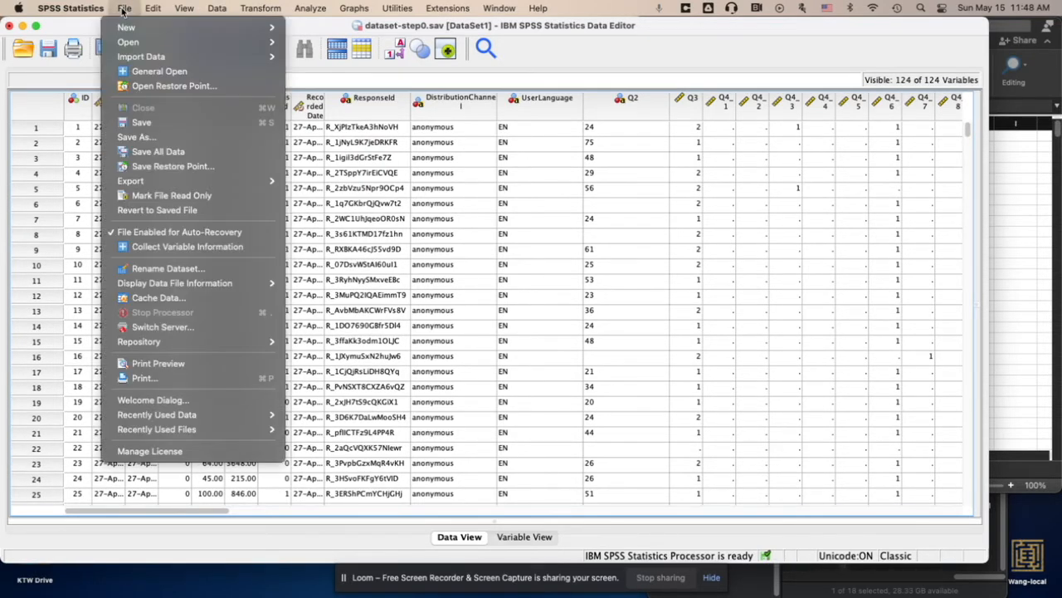
left_click(150, 141)
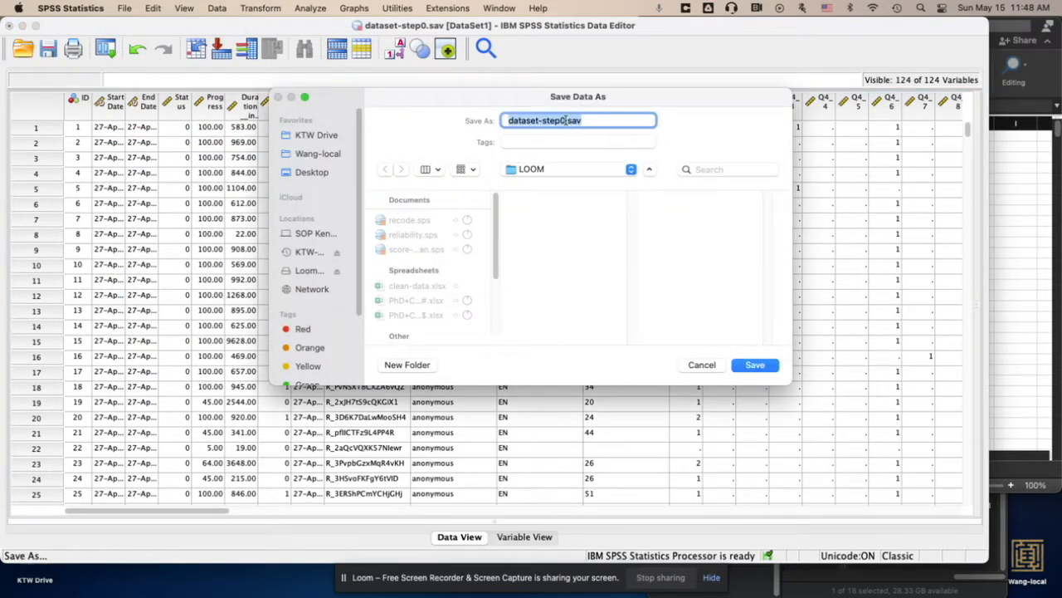
left_click(566, 121)
key("BackSpace")
type("1")
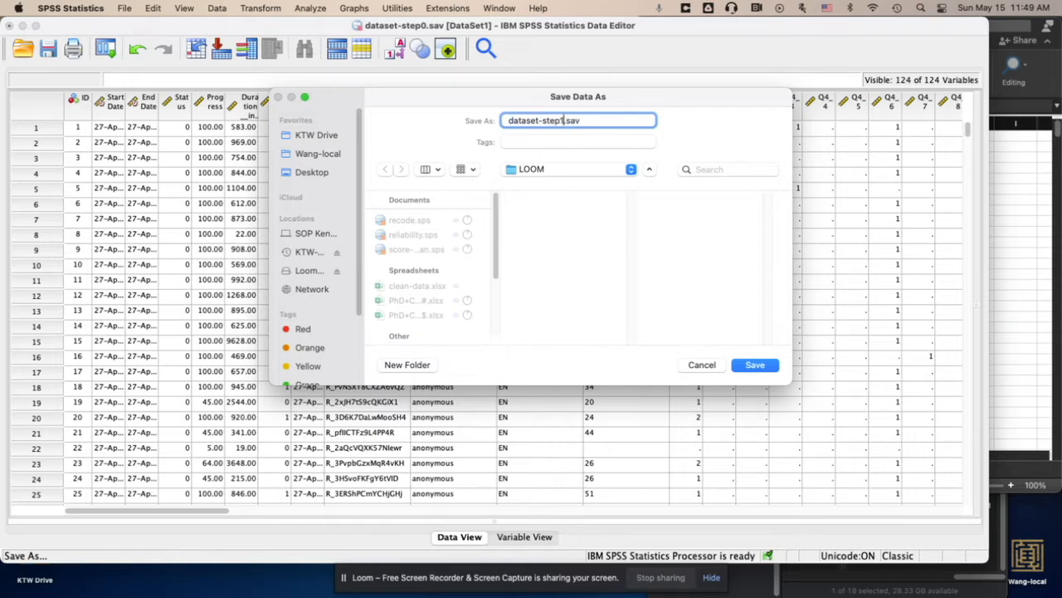
left_click(1019, 204)
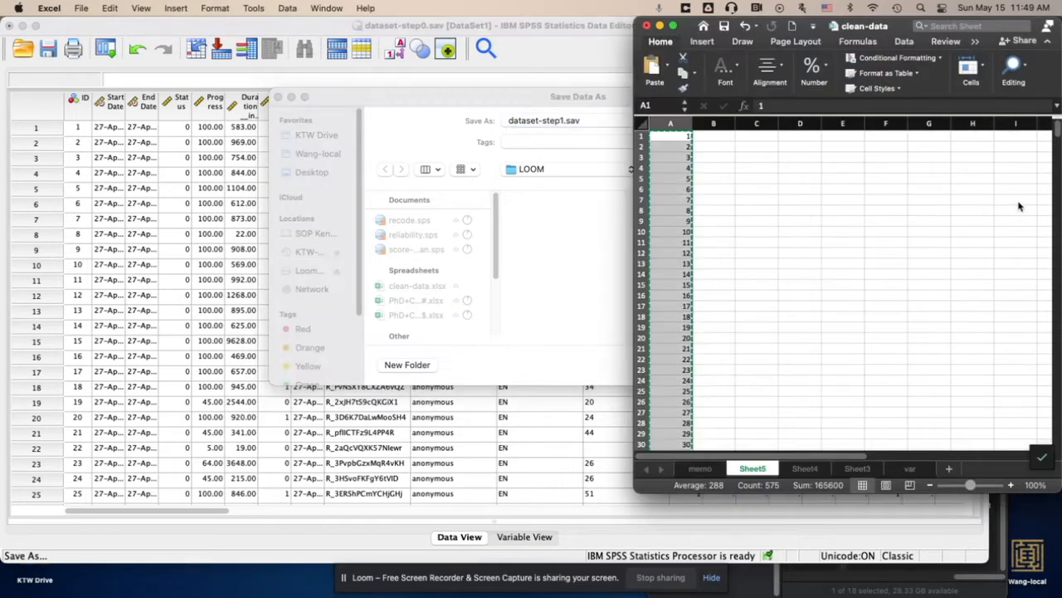
left_click(698, 469)
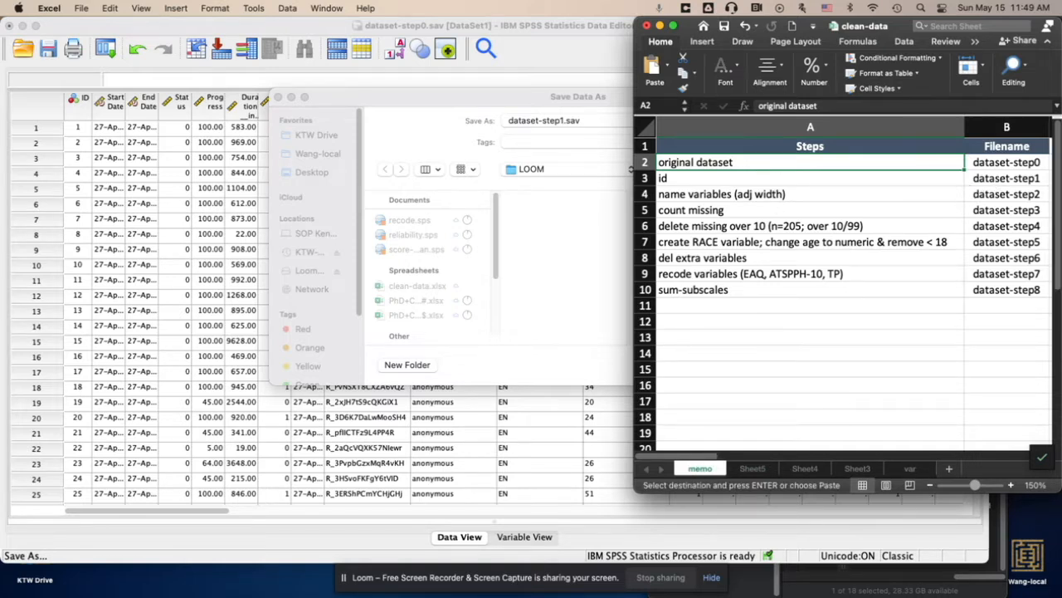
key("Return")
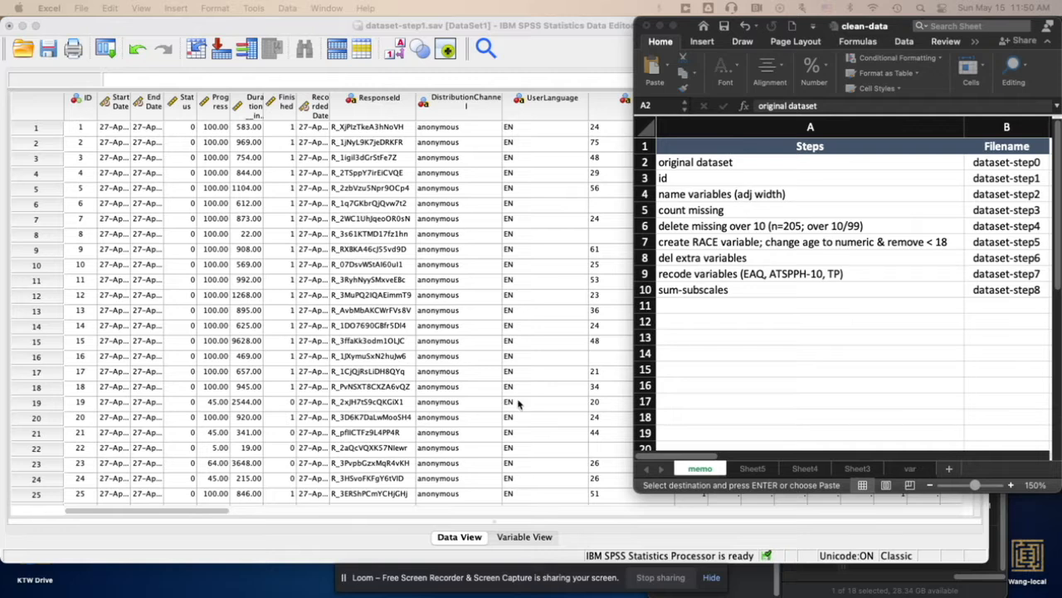
left_click(681, 194)
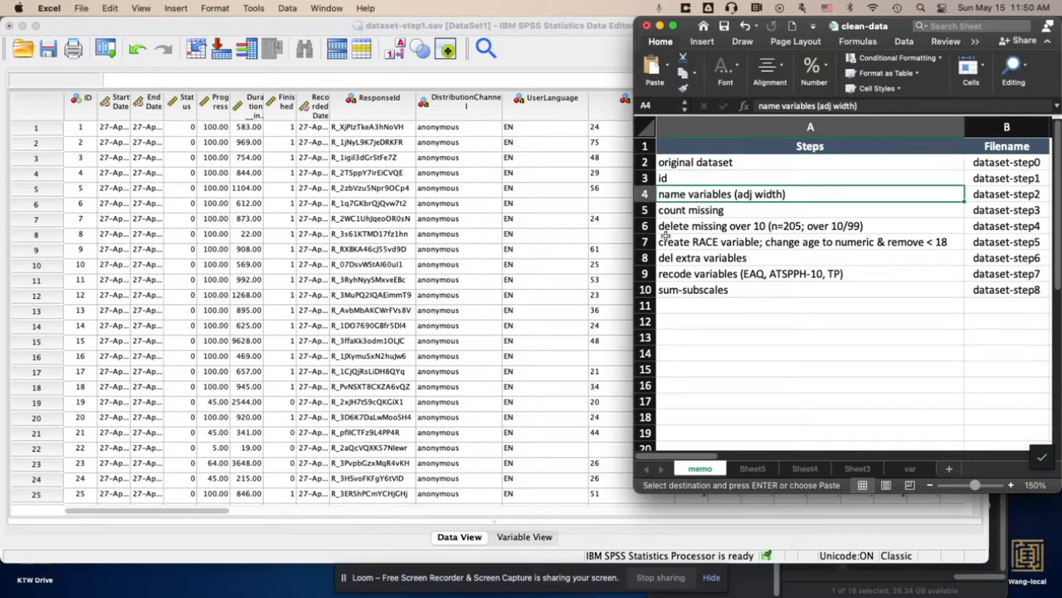
Step: Switch SPSS to the variable definitions and rename Q2 as age and Q3 as gender
left_click(533, 538)
left_click(533, 538)
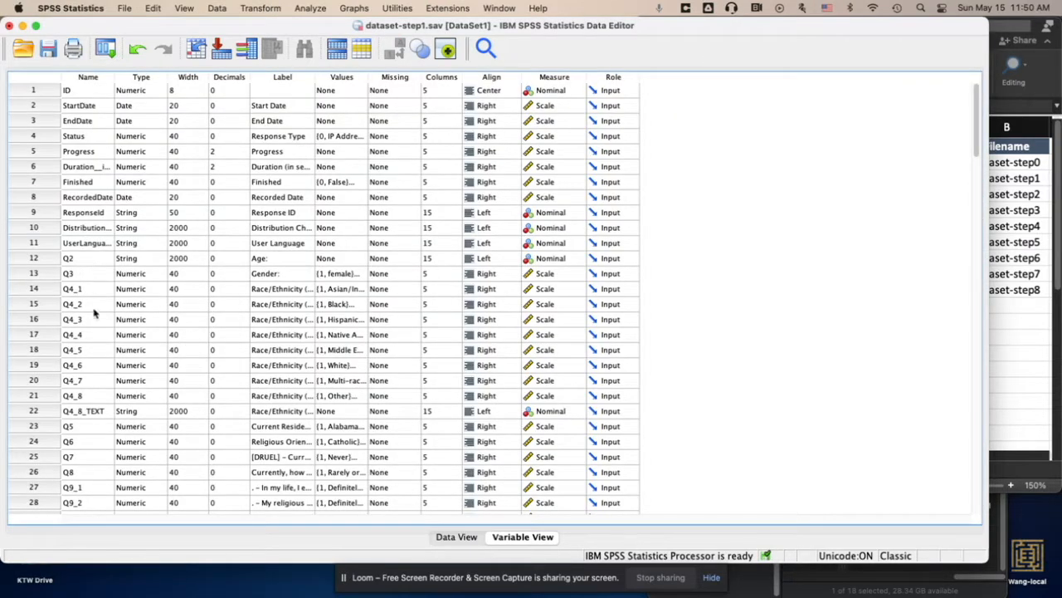
left_click(89, 258)
double_click(98, 258)
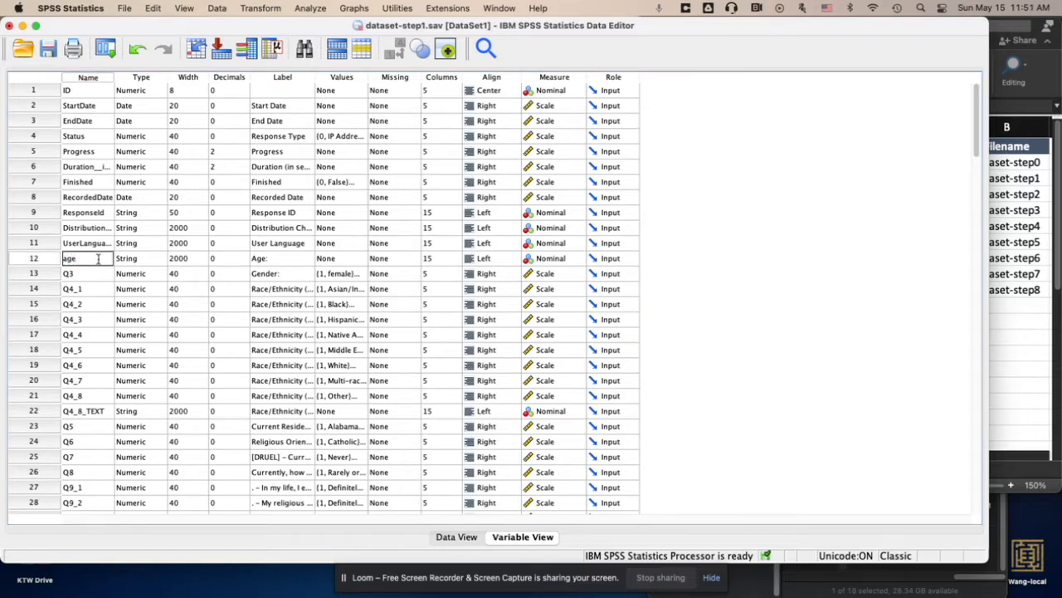
double_click(93, 274)
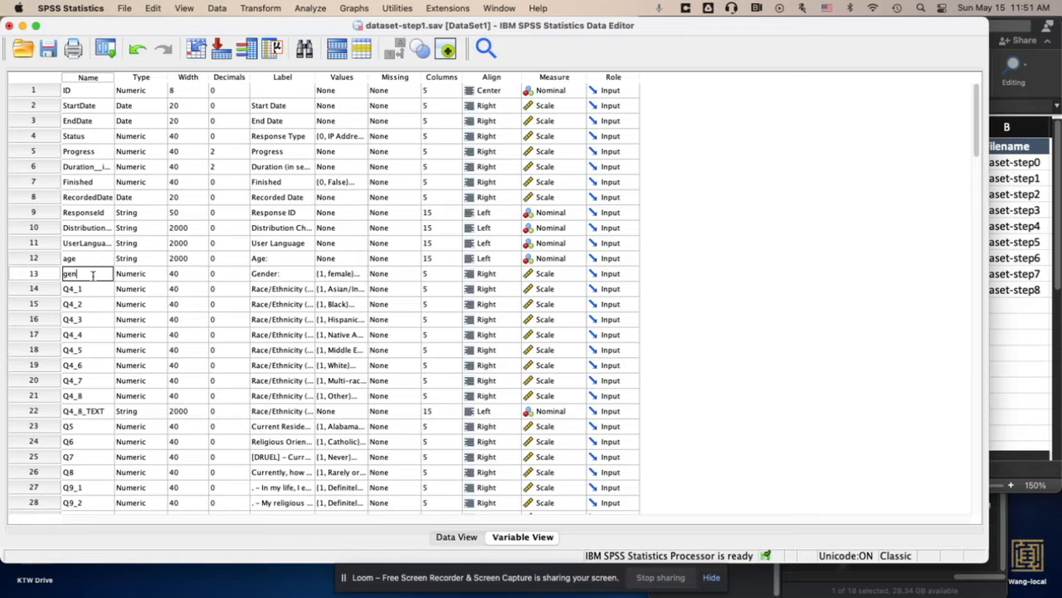
key("Return")
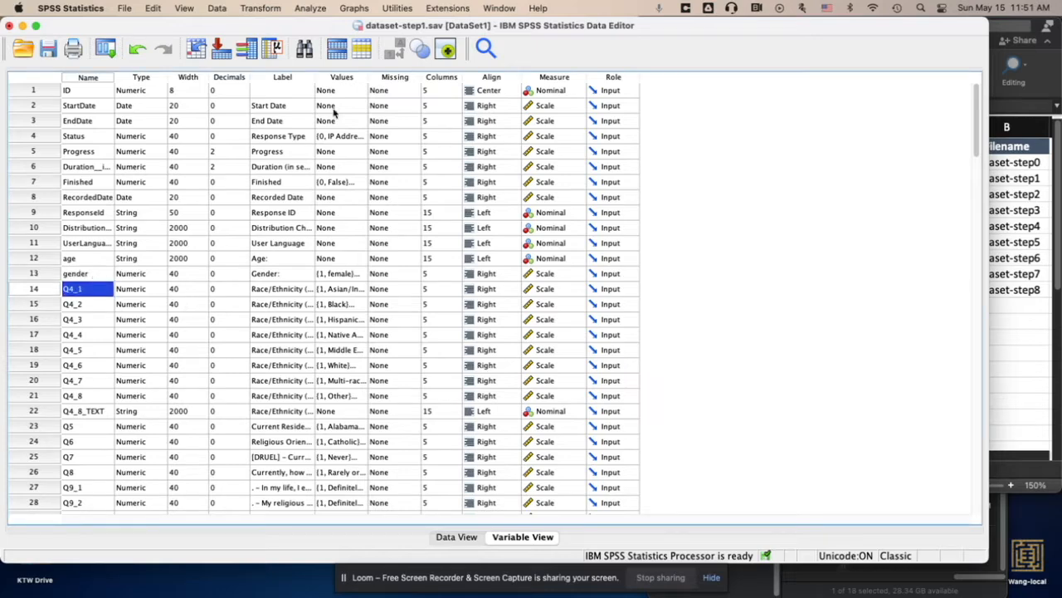
Step: Widen the Label column to read the full labels, and rename Q4_1 as race_Asian and Q4_2 as race_Black
left_click_drag(316, 77, 481, 77)
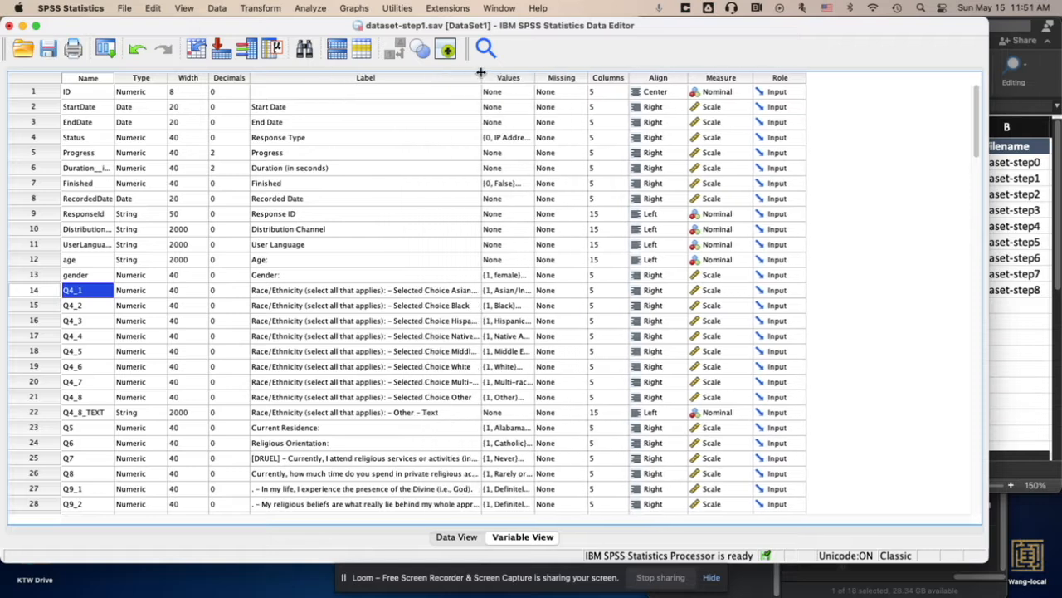
double_click(88, 290)
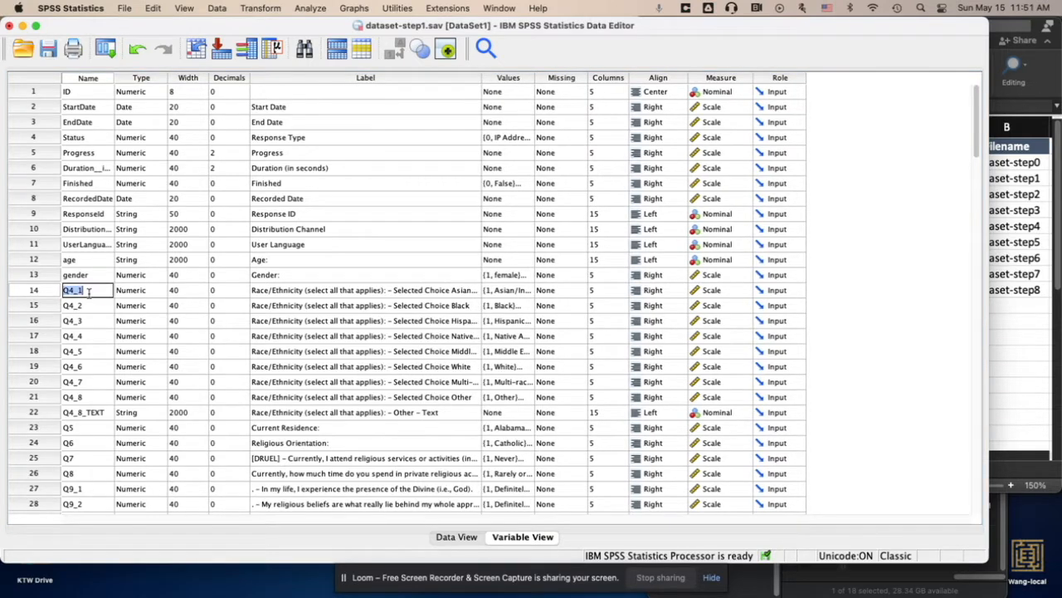
type("race_Asian")
left_click(89, 305)
double_click(89, 305)
type("race_B")
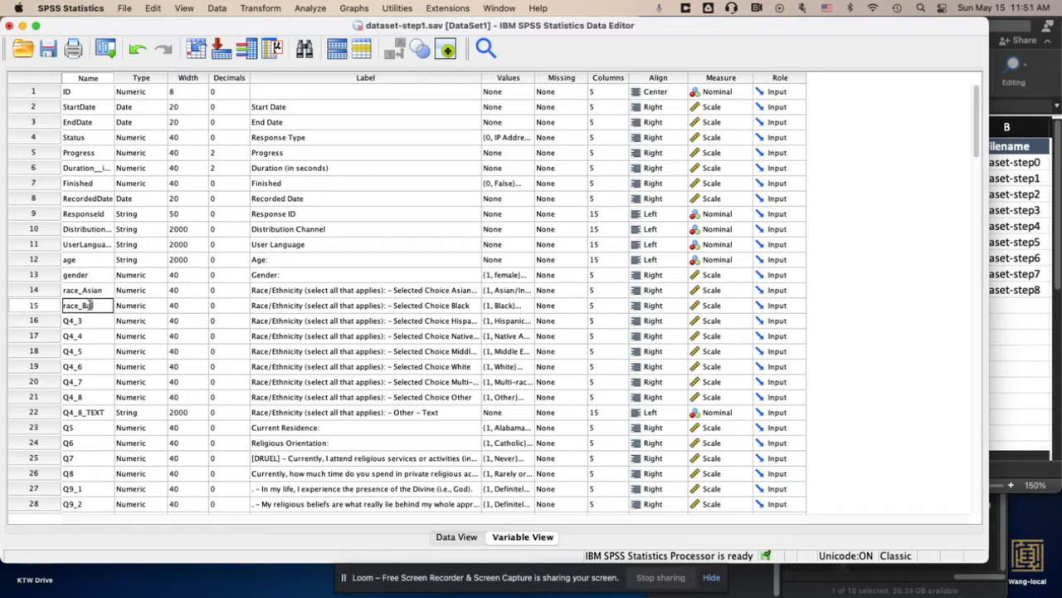
type("lack")
left_click(93, 336)
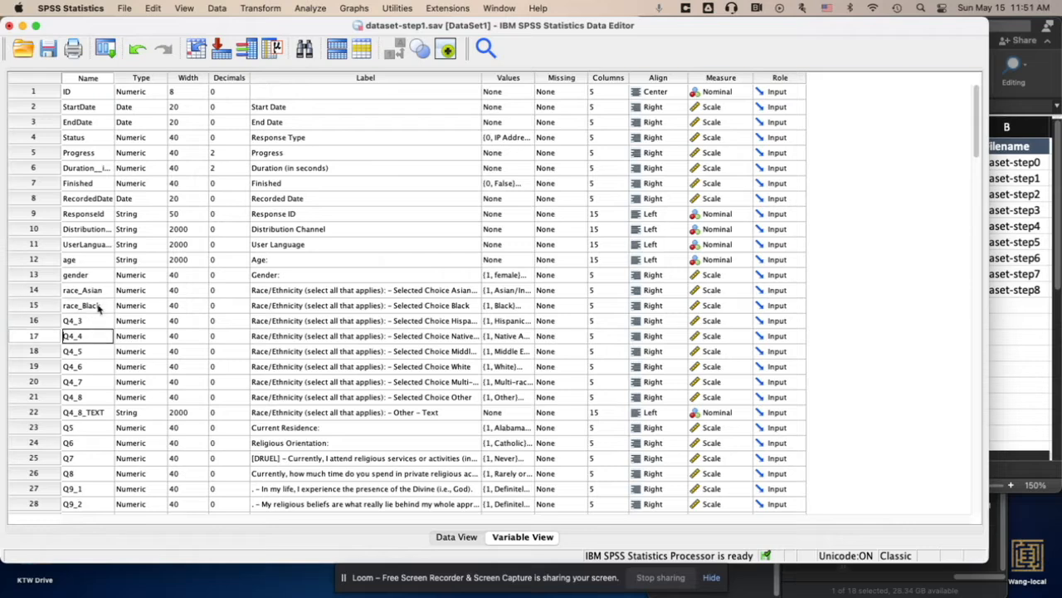
Step: Rename the first three [TP] items, Q10_1, Q10_2 and Q10_3, as tp01, tp02 and tp03
scroll(93, 333, "down", 10)
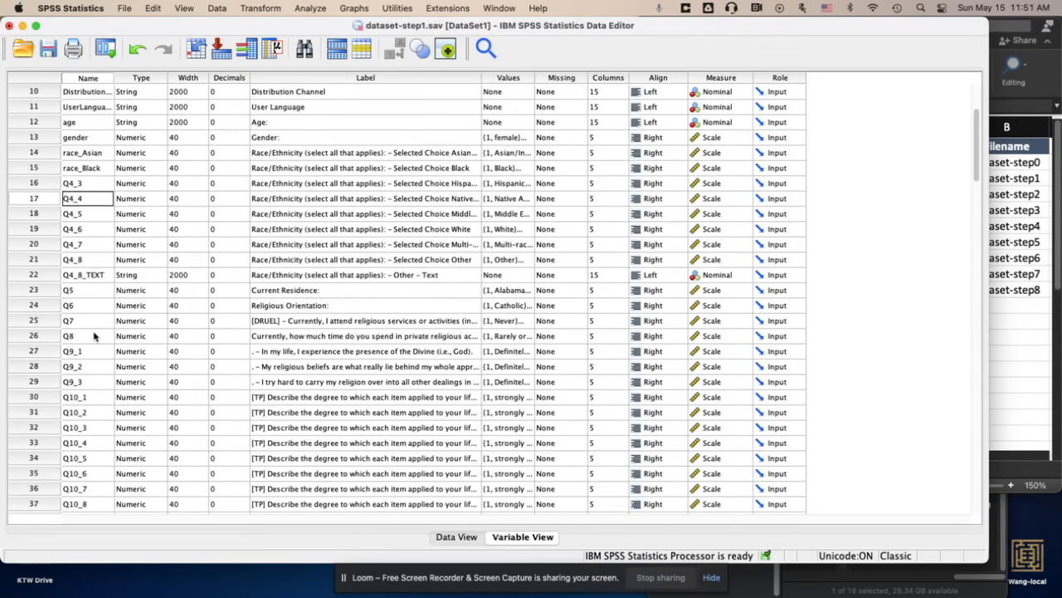
double_click(101, 384)
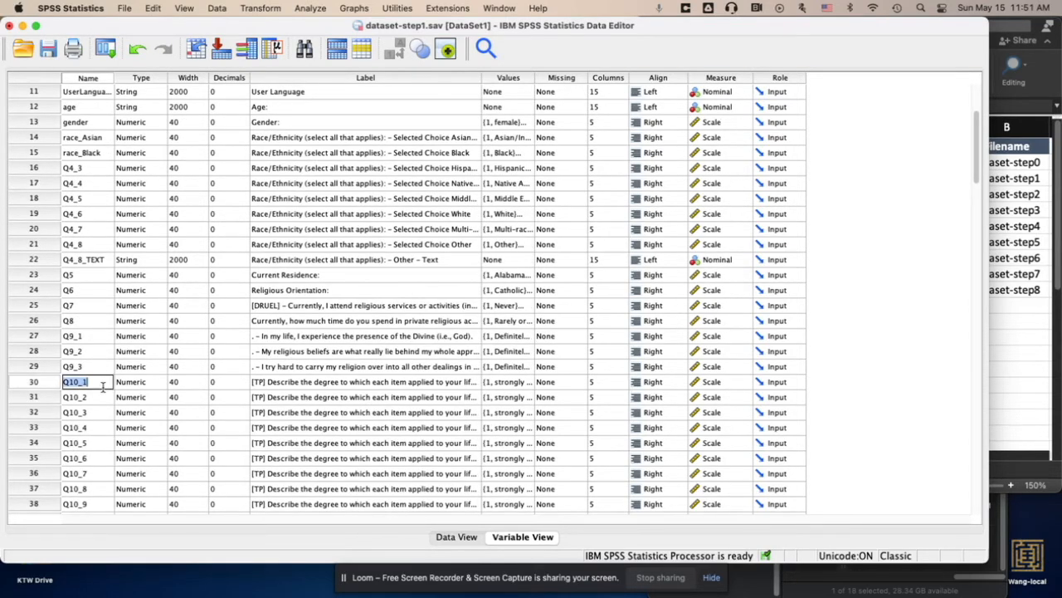
type("tp01")
key("Return")
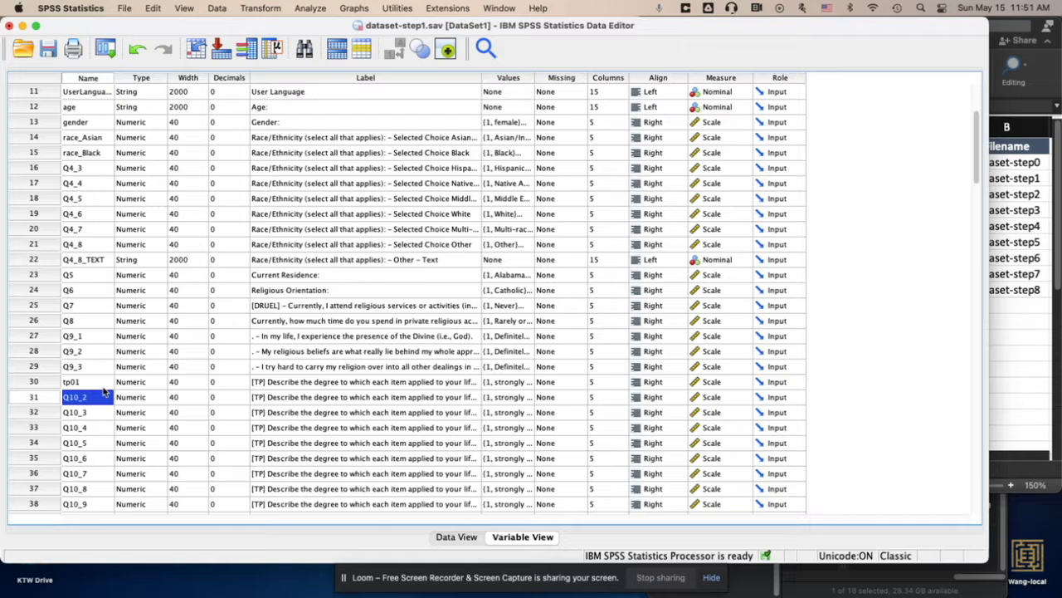
scroll(103, 392, "up", 2)
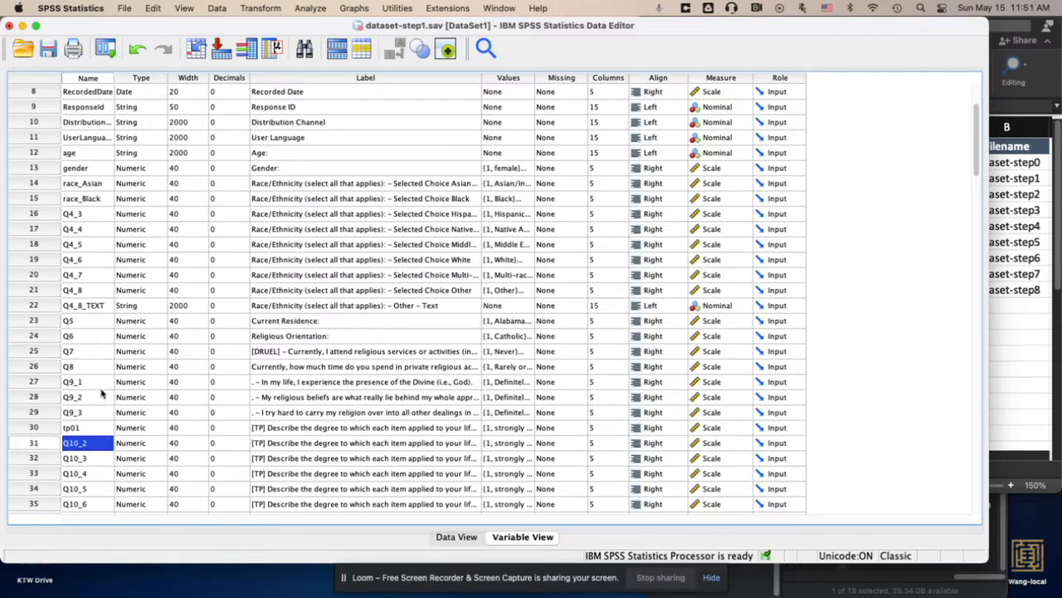
left_click(101, 427)
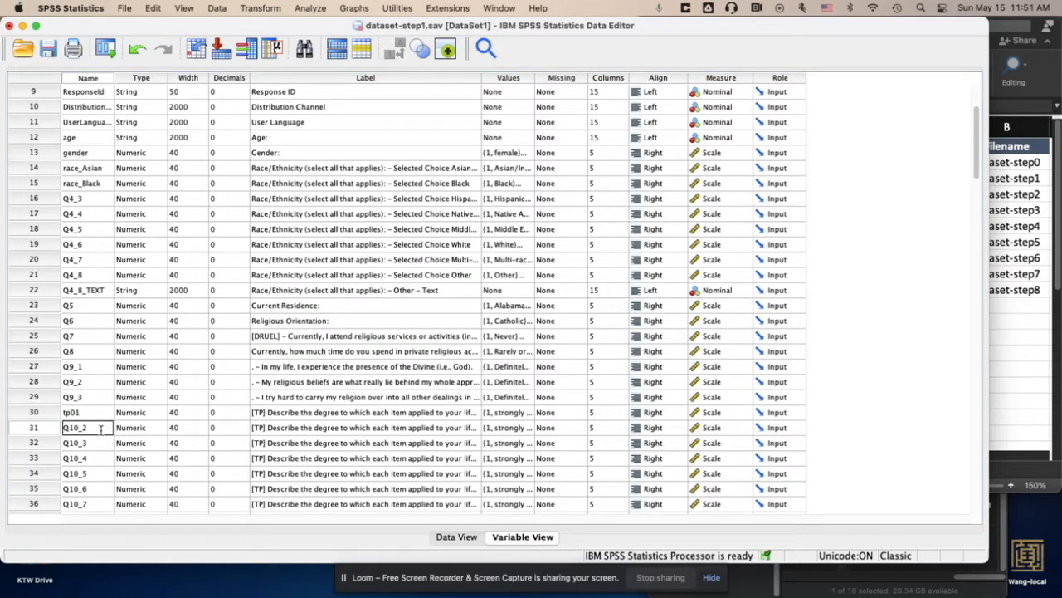
left_click_drag(101, 427, 58, 429)
type("tp02")
key("Return")
double_click(92, 444)
type("tp")
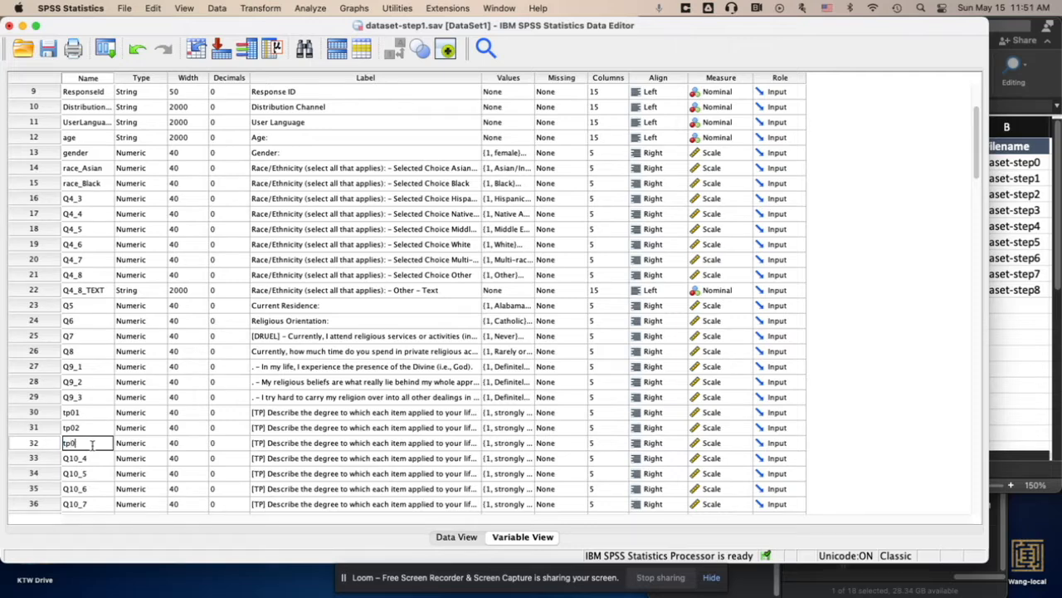
left_click(151, 427)
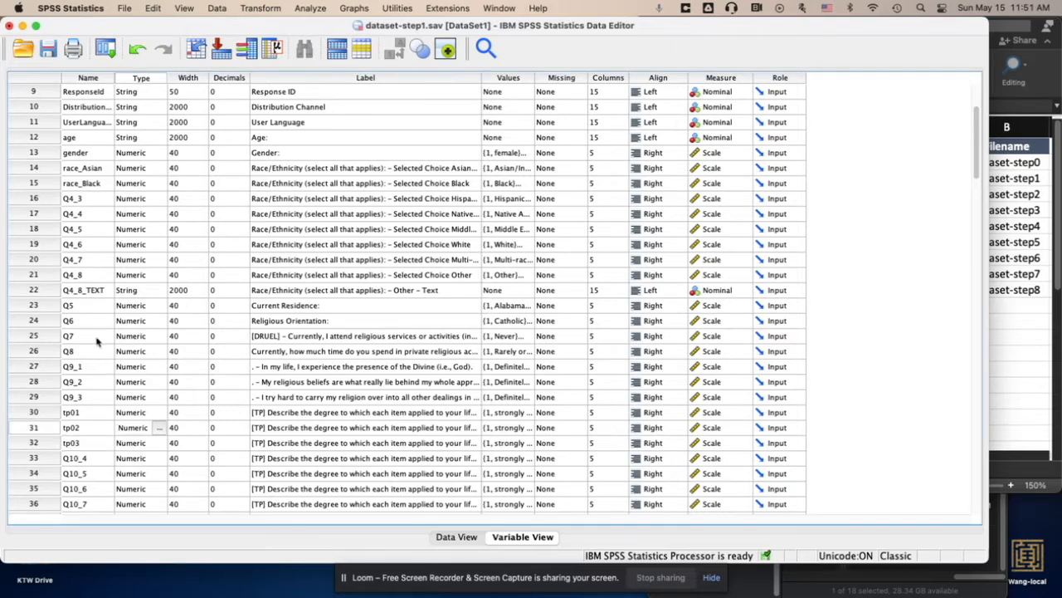
Step: Review the remaining variables to the end of the list, and check the Excel memo's dataset-step2 filename and "count missing" entry
scroll(95, 341, "down", 5)
scroll(96, 341, "down", 15)
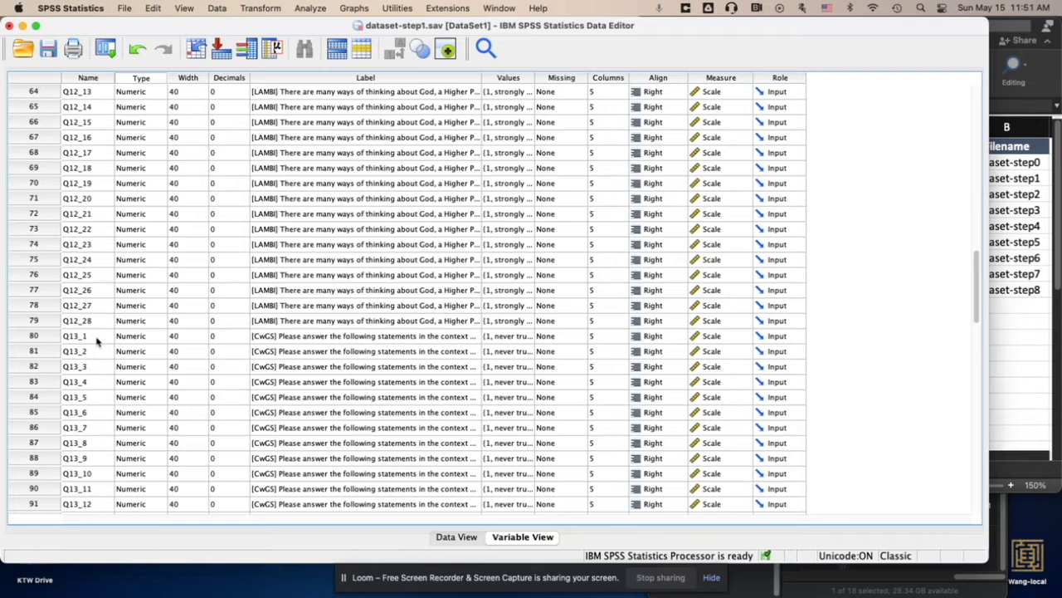
scroll(95, 340, "down", 12)
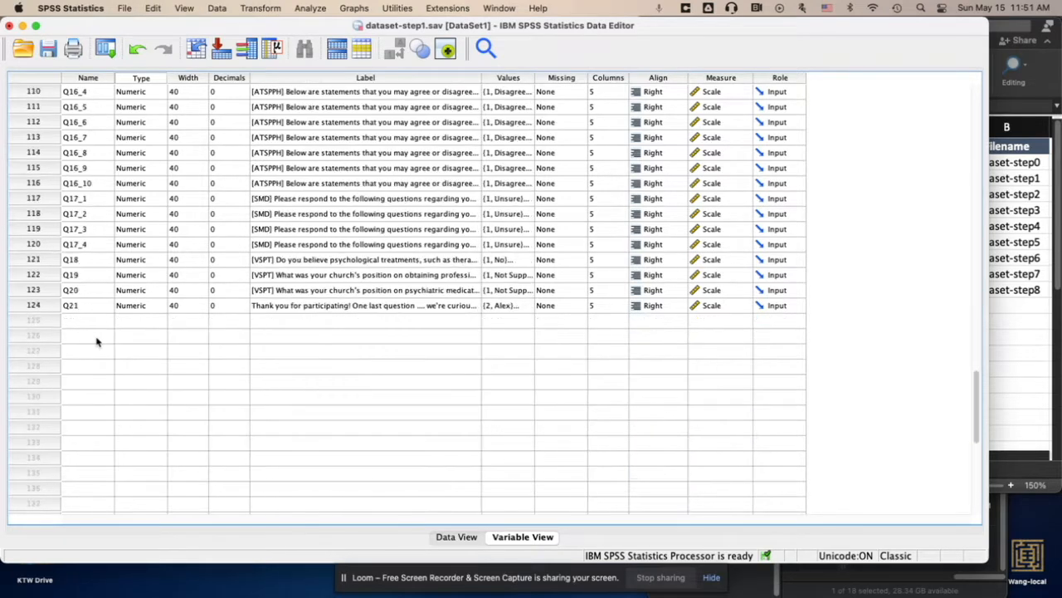
scroll(95, 340, "up", 1)
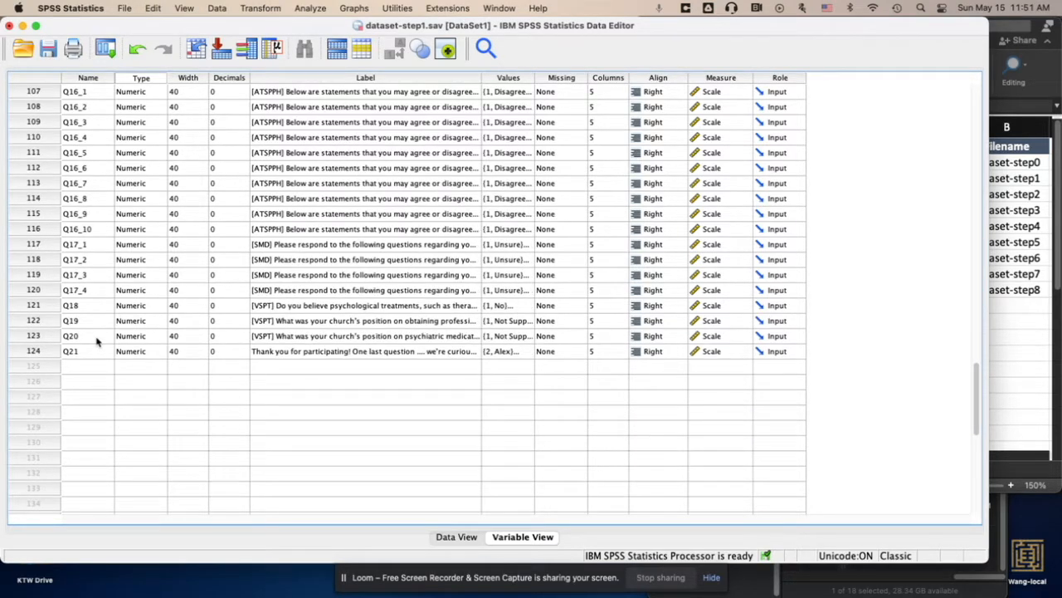
left_click(1034, 342)
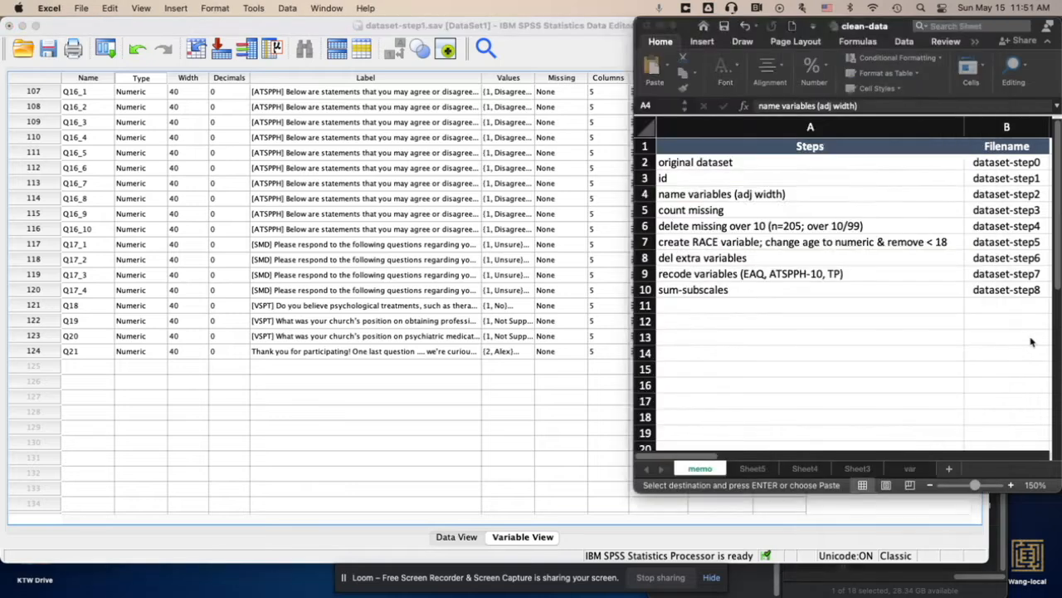
left_click(998, 196)
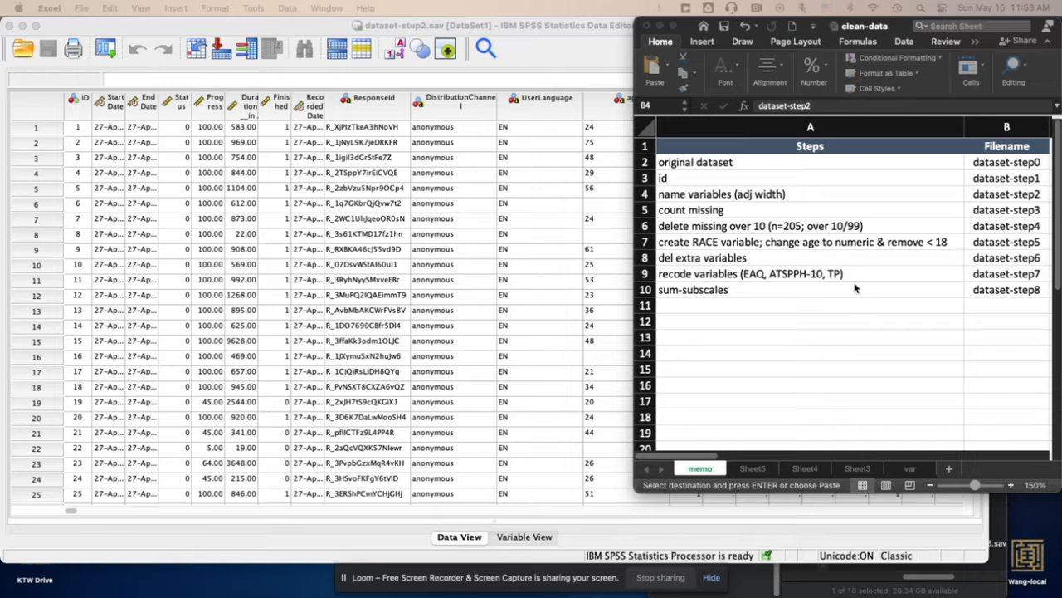
left_click(739, 210)
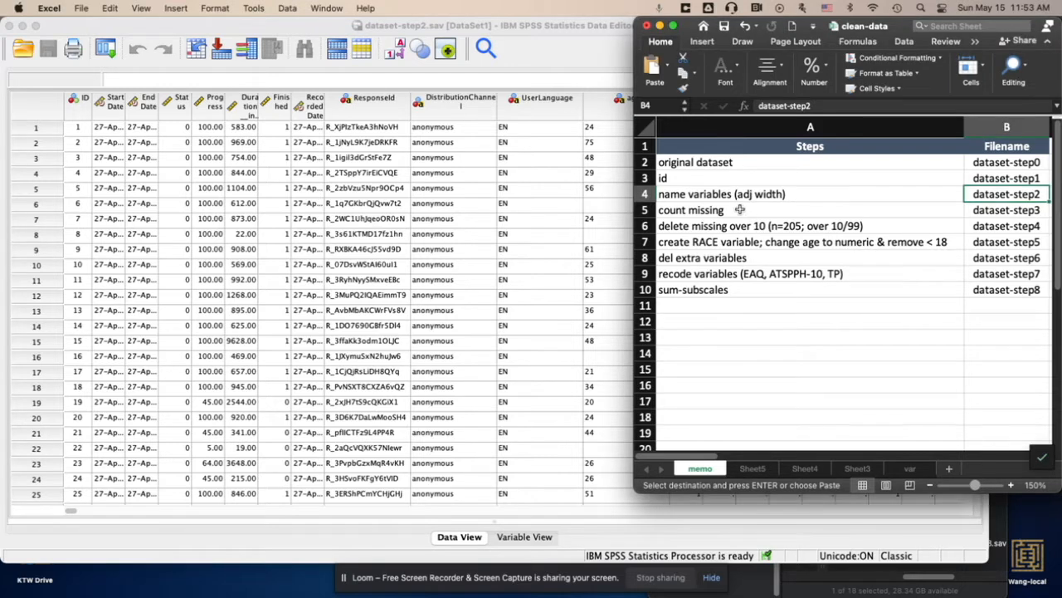
left_click(739, 210)
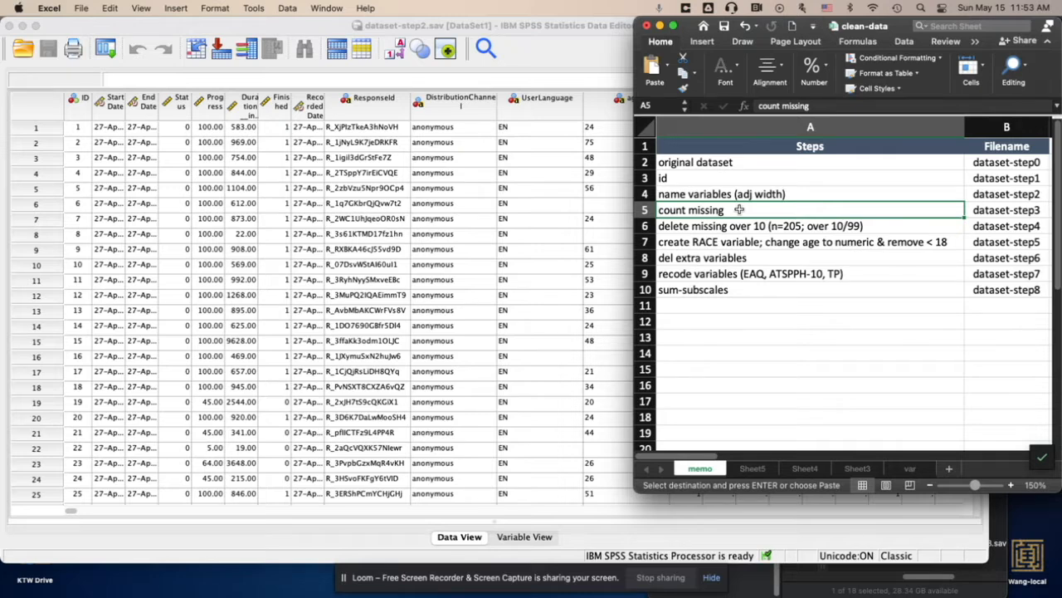
Step: Start Count Values within Cases in SPSS with target variable msg_ttl and target label "total # of missing"
left_click(594, 259)
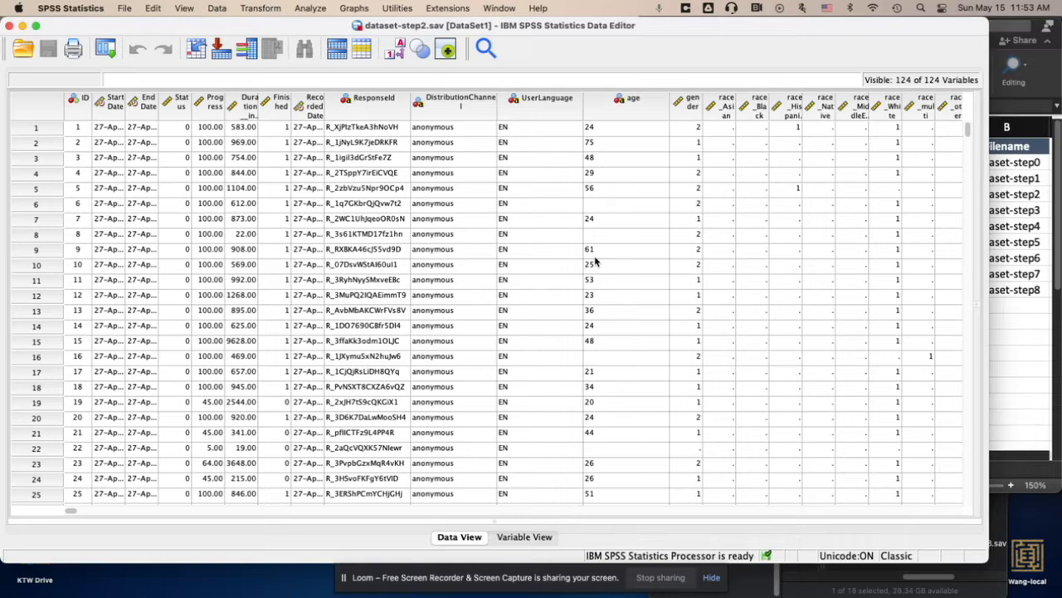
left_click(595, 255)
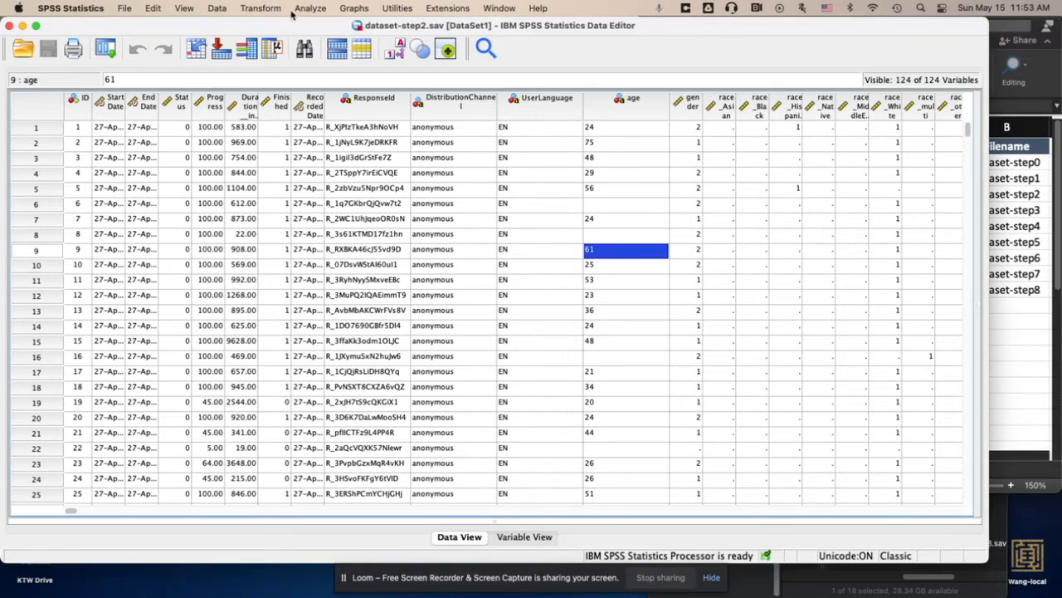
left_click(262, 8)
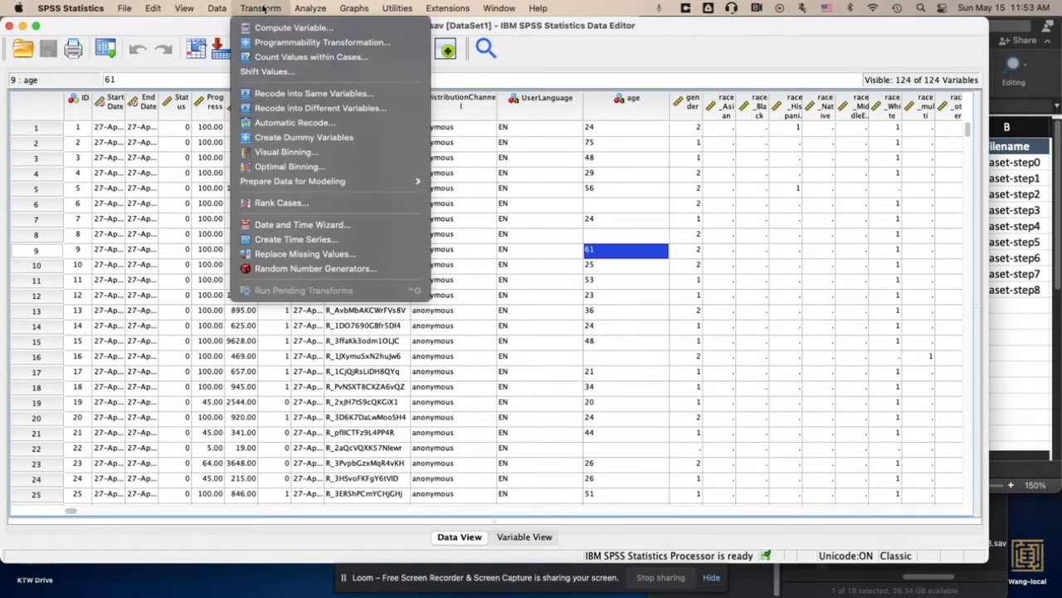
left_click(279, 57)
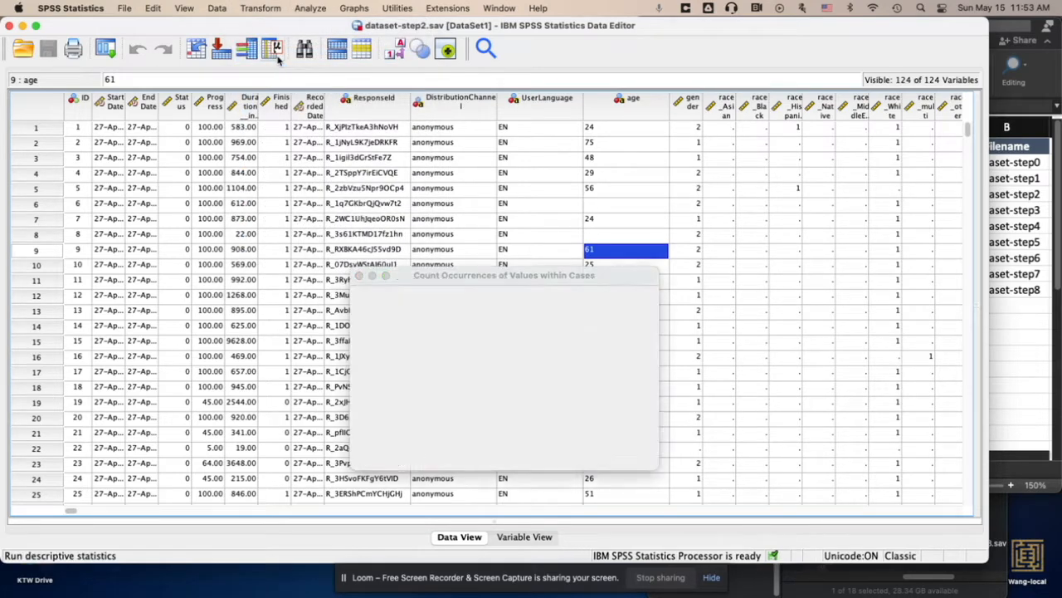
left_click_drag(404, 279, 358, 168)
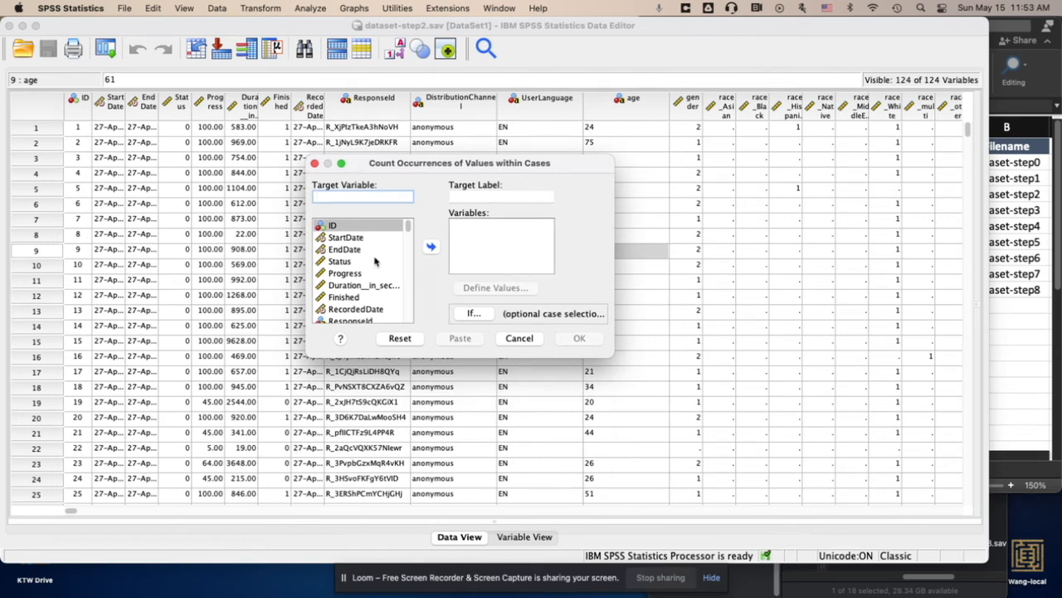
type("missg")
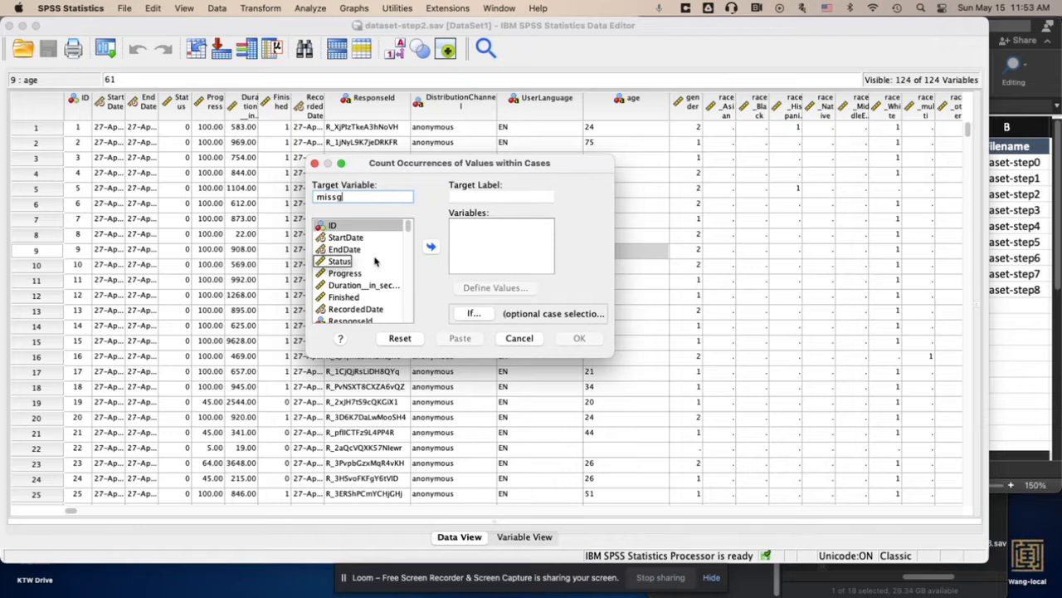
key("BackSpace")
key("BackSpace")
type("g")
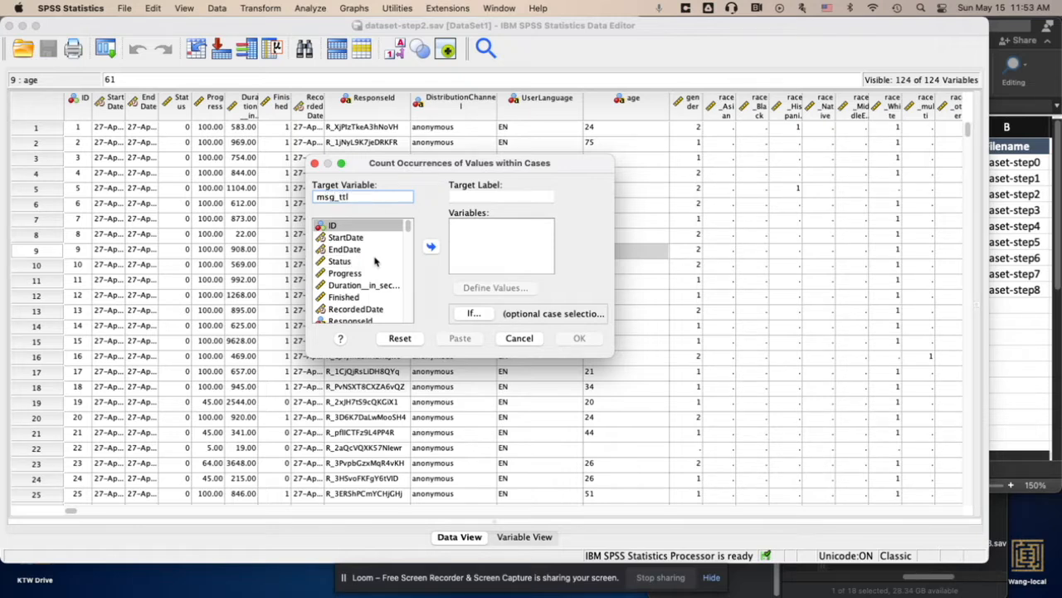
left_click(469, 193)
type("total # of missing")
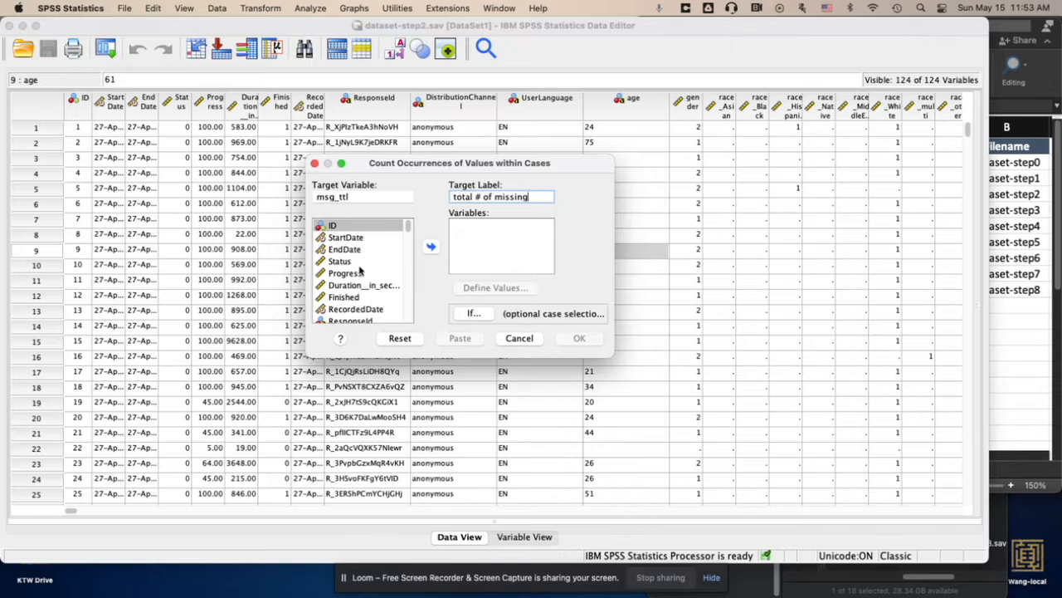
Step: Add all scale items from durel01 through vspt03 to the variables being counted, leaving out recruiter
scroll(360, 267, "down", 5)
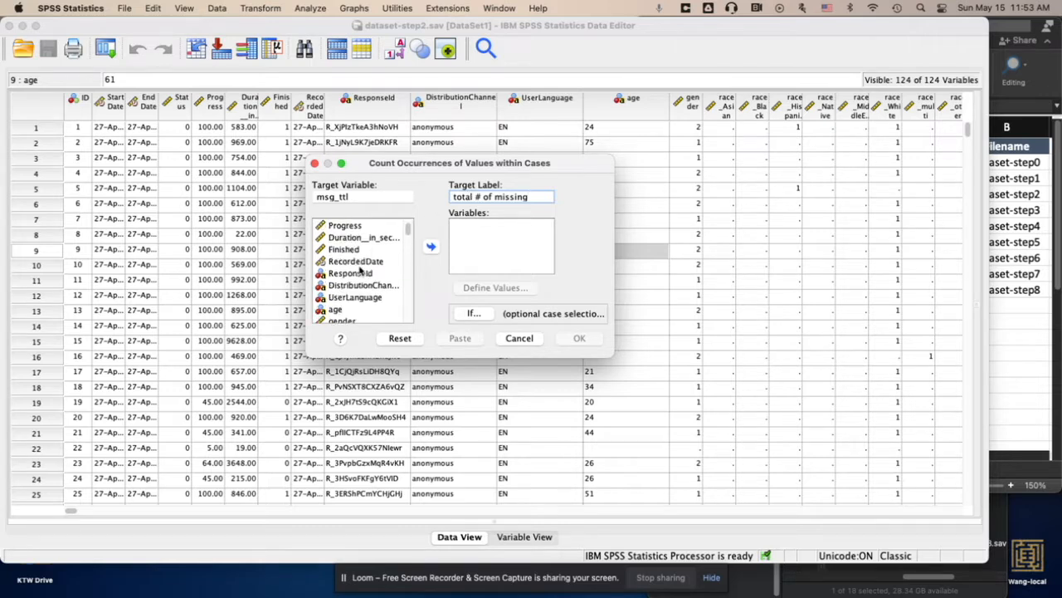
scroll(360, 270, "down", 10)
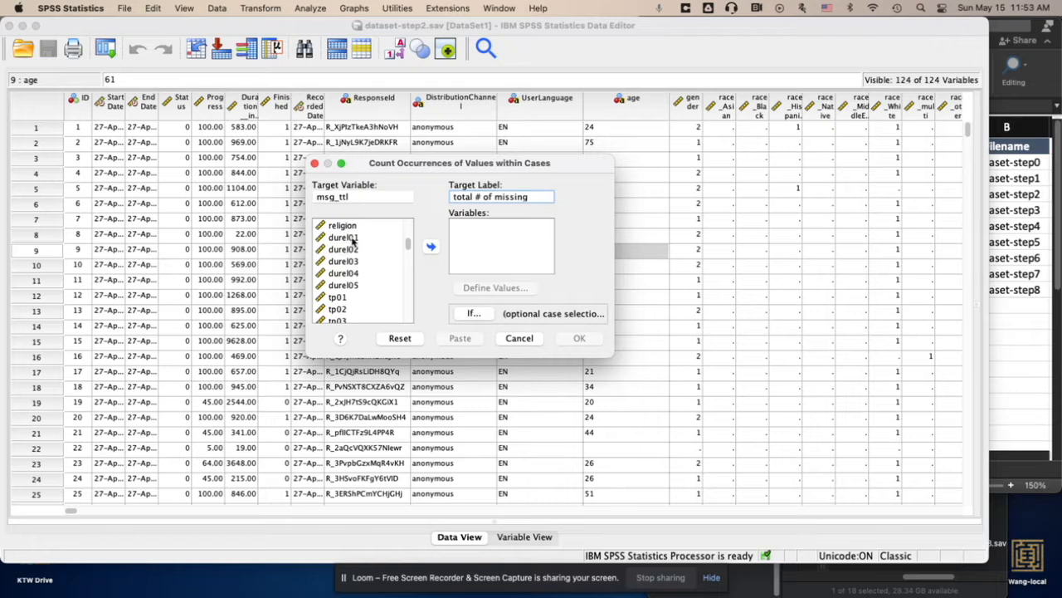
left_click(343, 239)
scroll(350, 259, "down", 8)
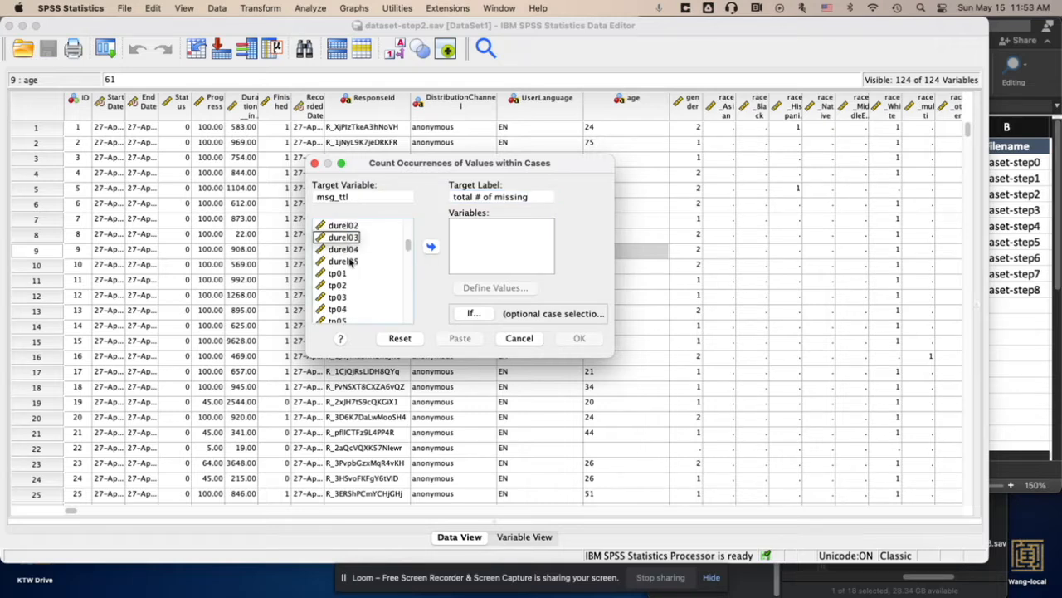
scroll(350, 263, "down", 15)
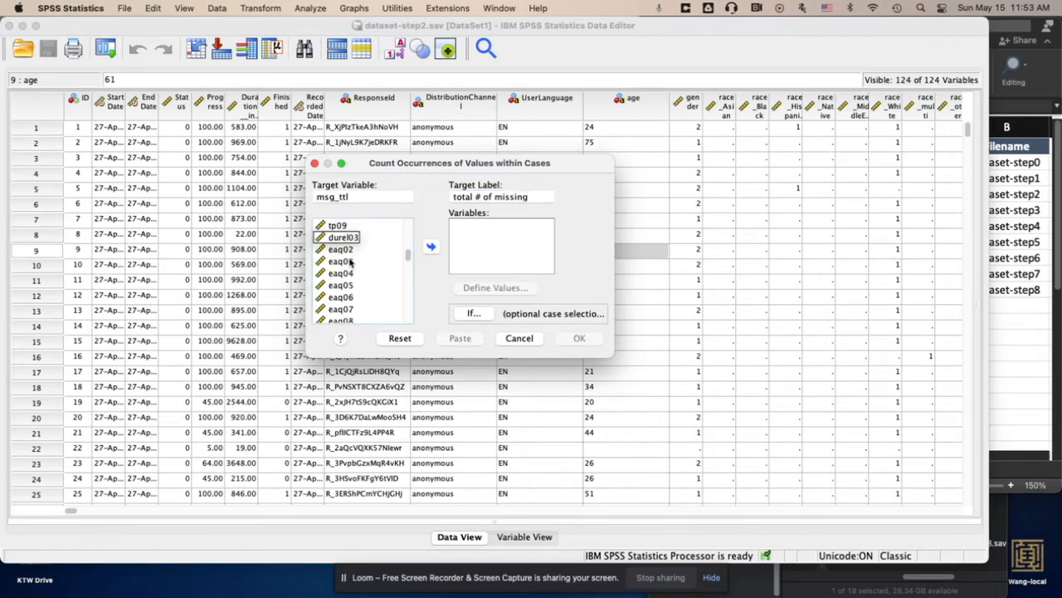
left_click(342, 305)
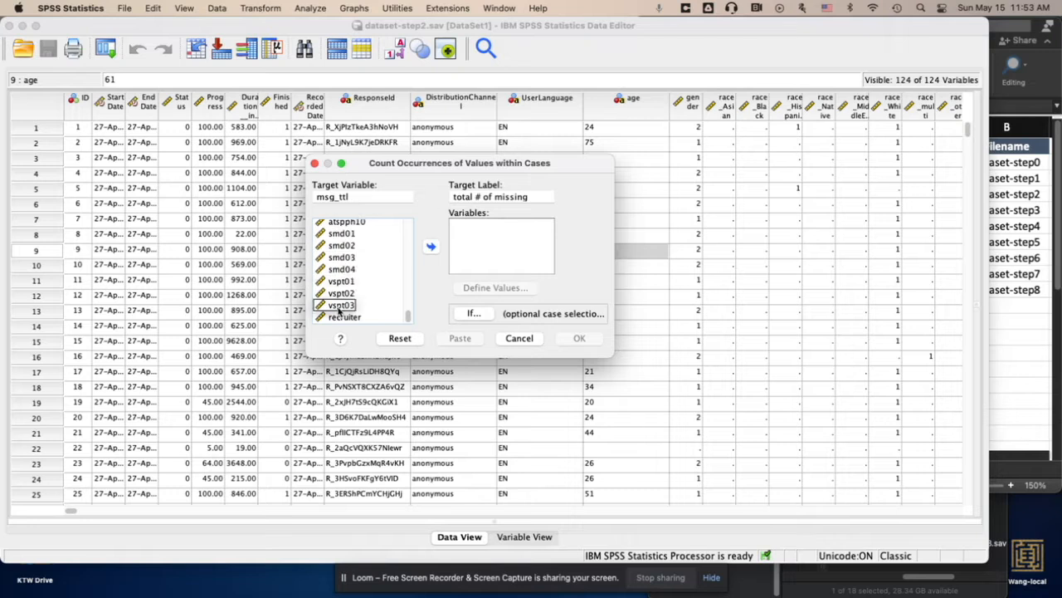
left_click(340, 306, "shift")
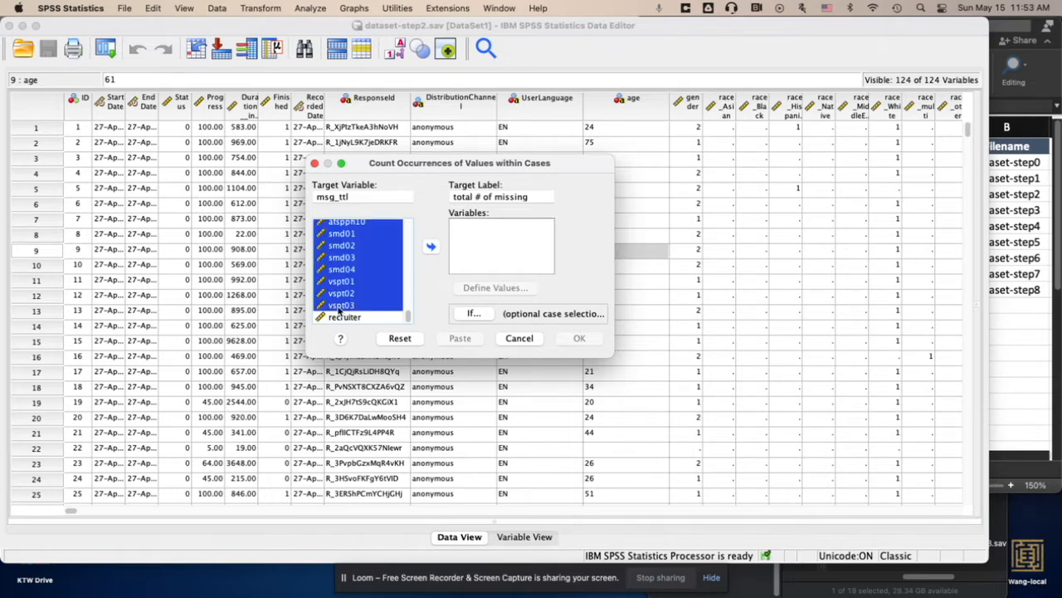
left_click(431, 249)
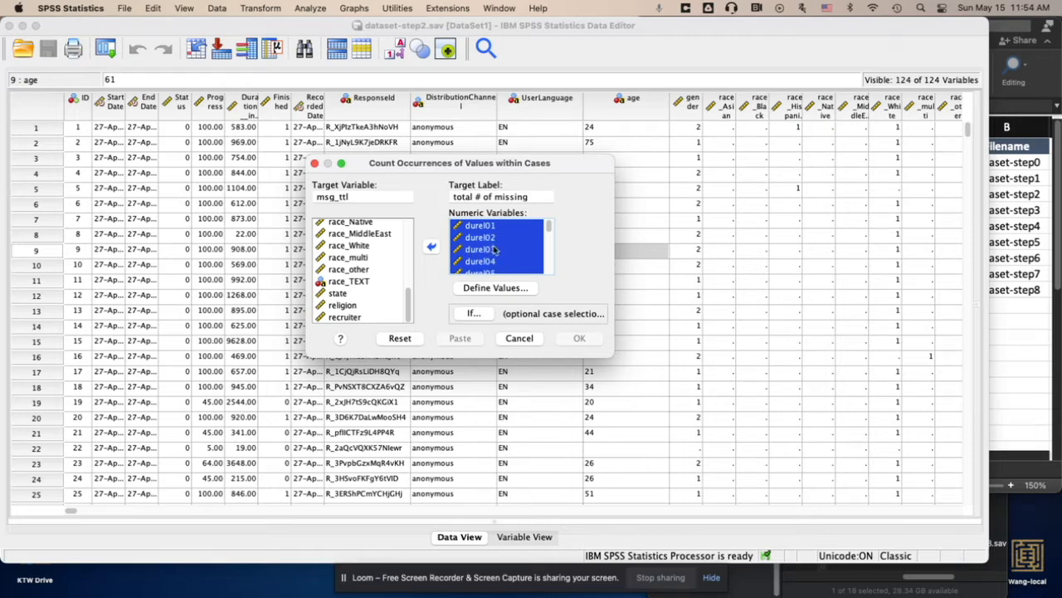
Step: Define system- or user-missing as the value to count and run the msg_ttl count
left_click(497, 288)
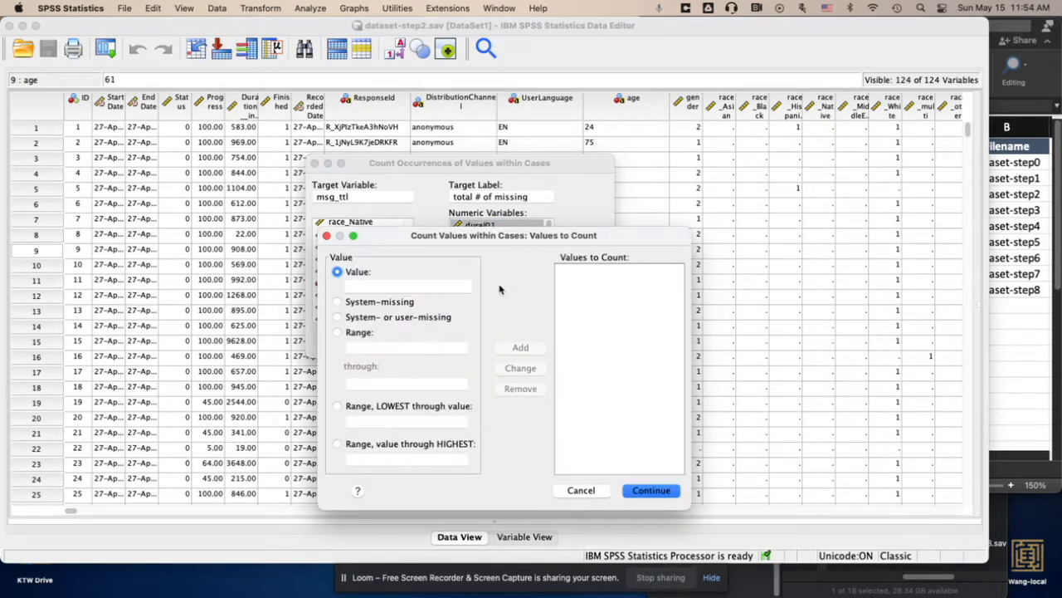
left_click(392, 319)
left_click(521, 349)
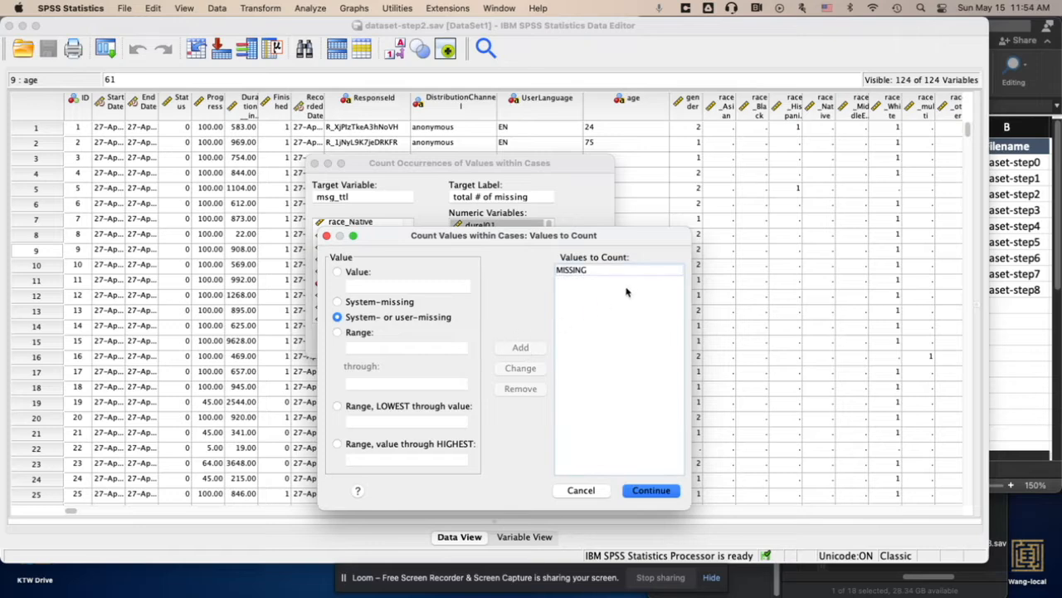
left_click(650, 491)
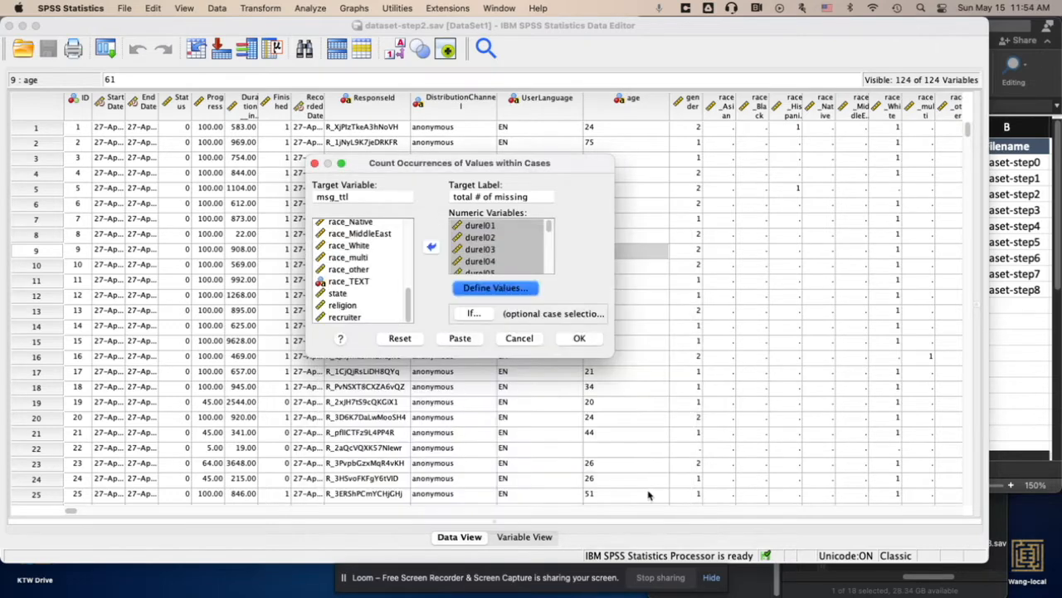
left_click(579, 339)
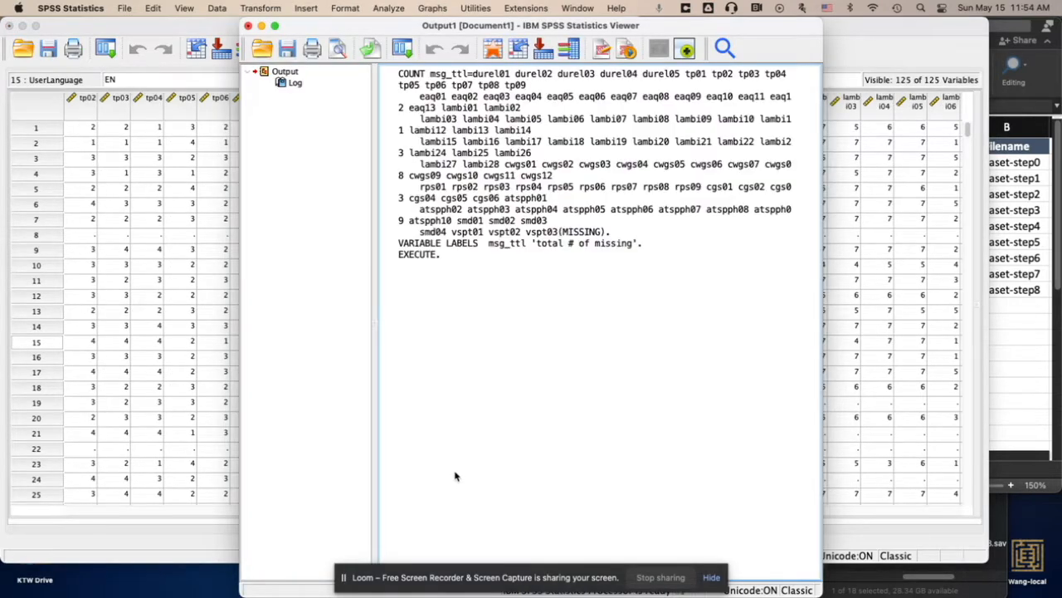
Step: Review the COUNT syntax in the output log, and examine the new msg_ttl column at the end of the dataset
left_click(523, 251)
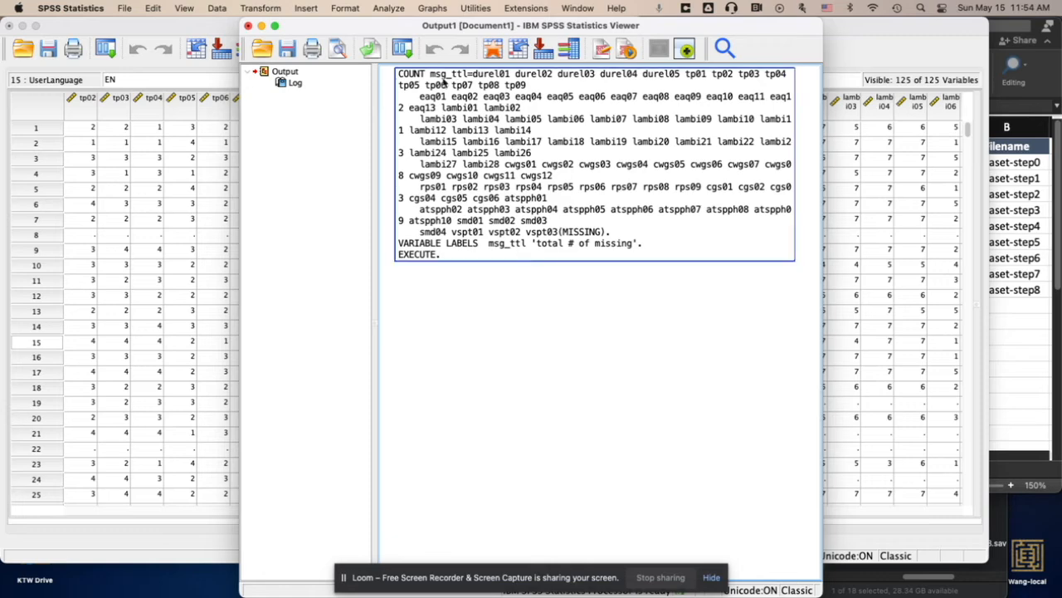
left_click(810, 231)
left_click(886, 251)
left_click(887, 250)
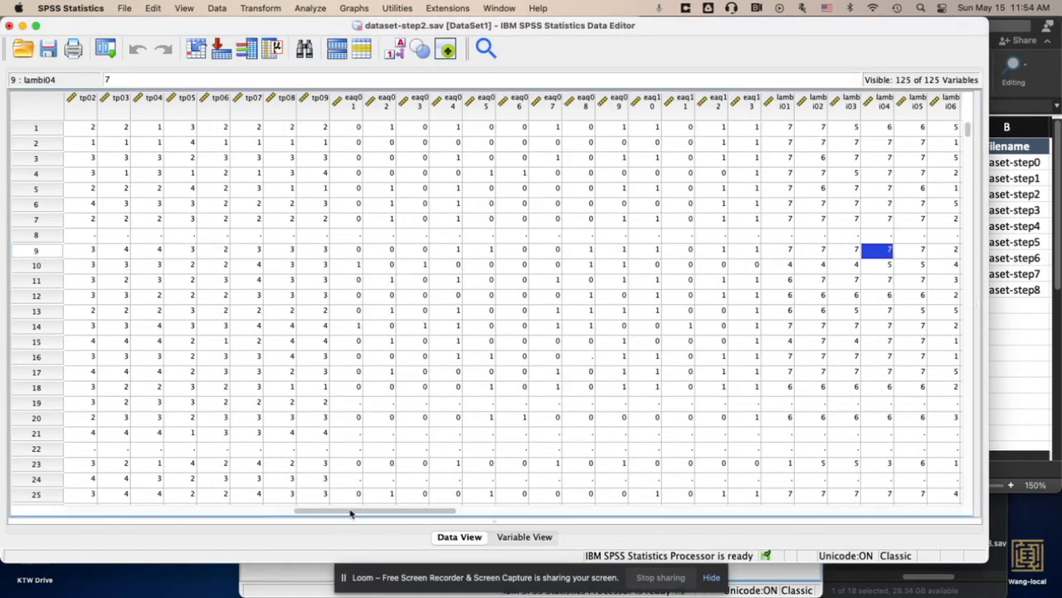
left_click_drag(350, 512, 785, 503)
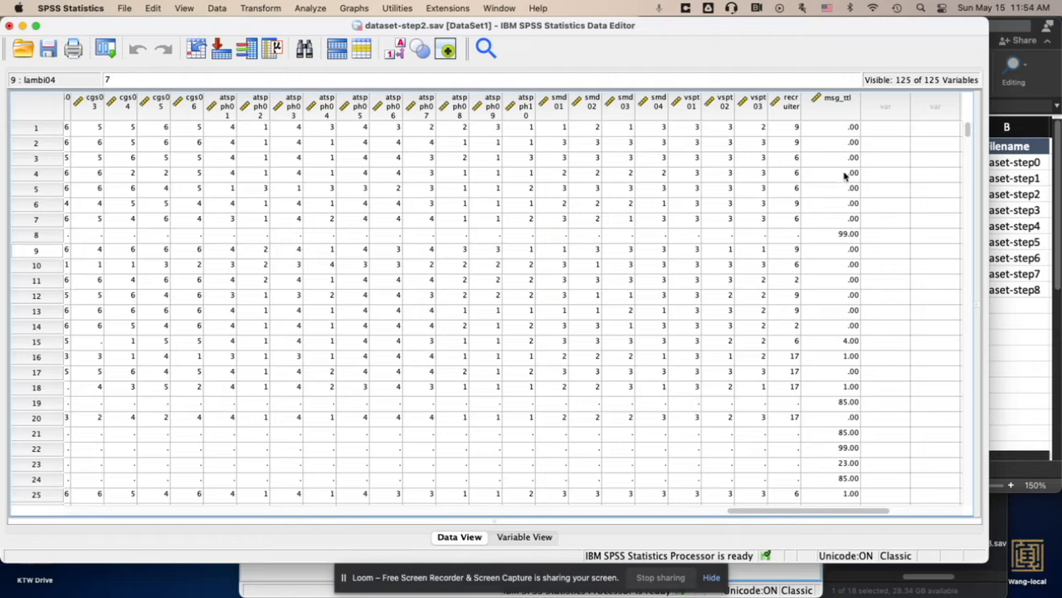
scroll(820, 208, "down", 5)
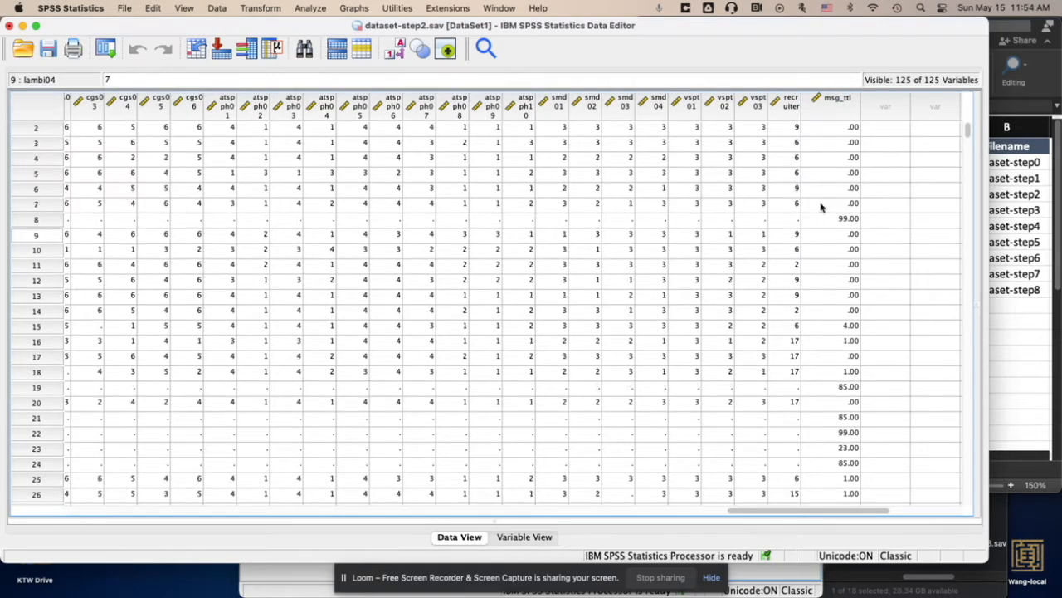
scroll(820, 207, "down", 11)
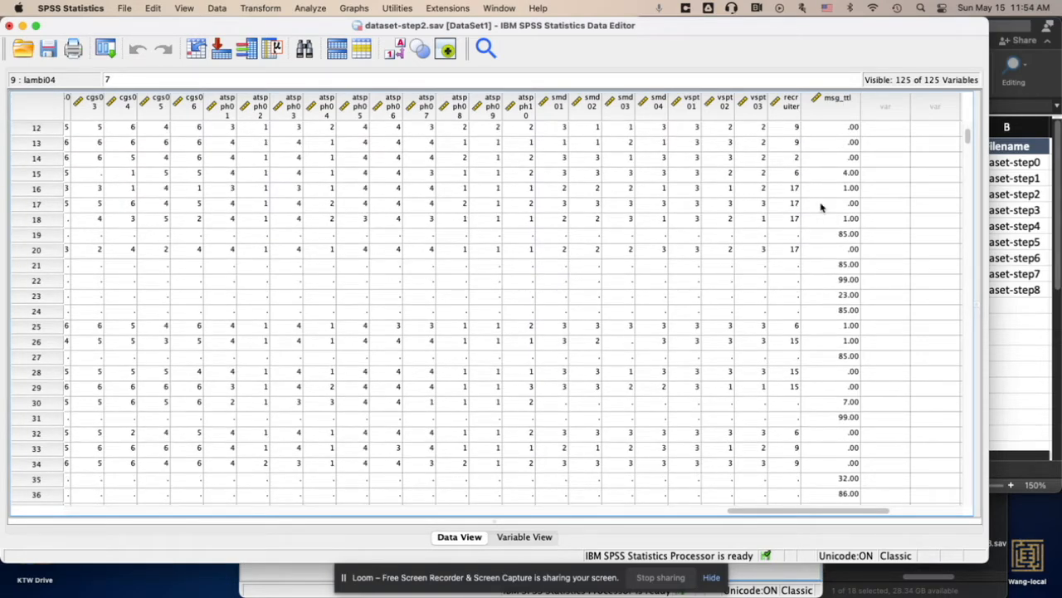
scroll(820, 207, "up", 16)
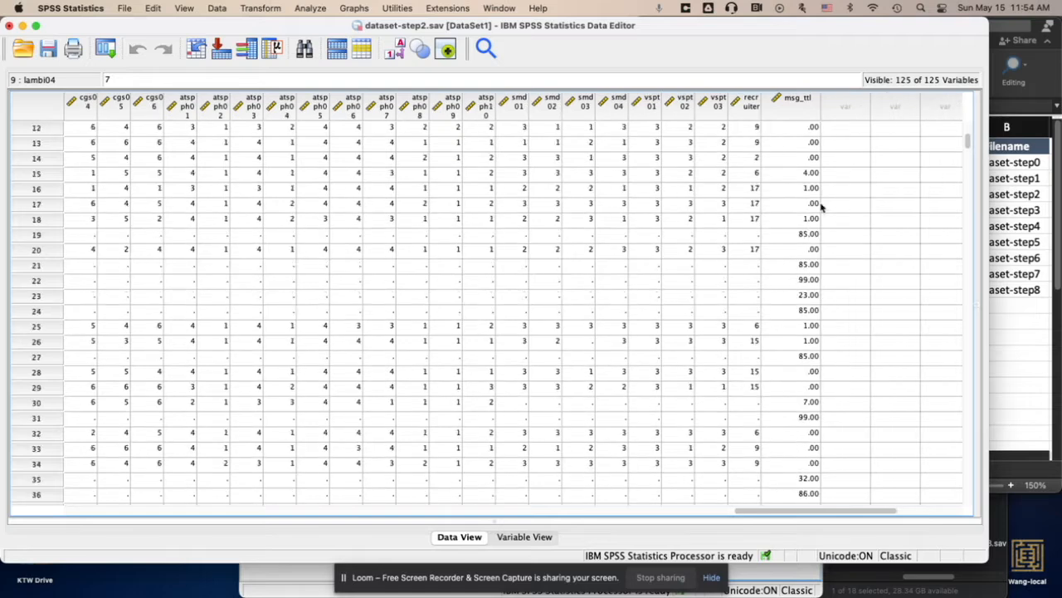
Step: Sort the cases by msg_ttl in descending order and return to the dataset
right_click(791, 116)
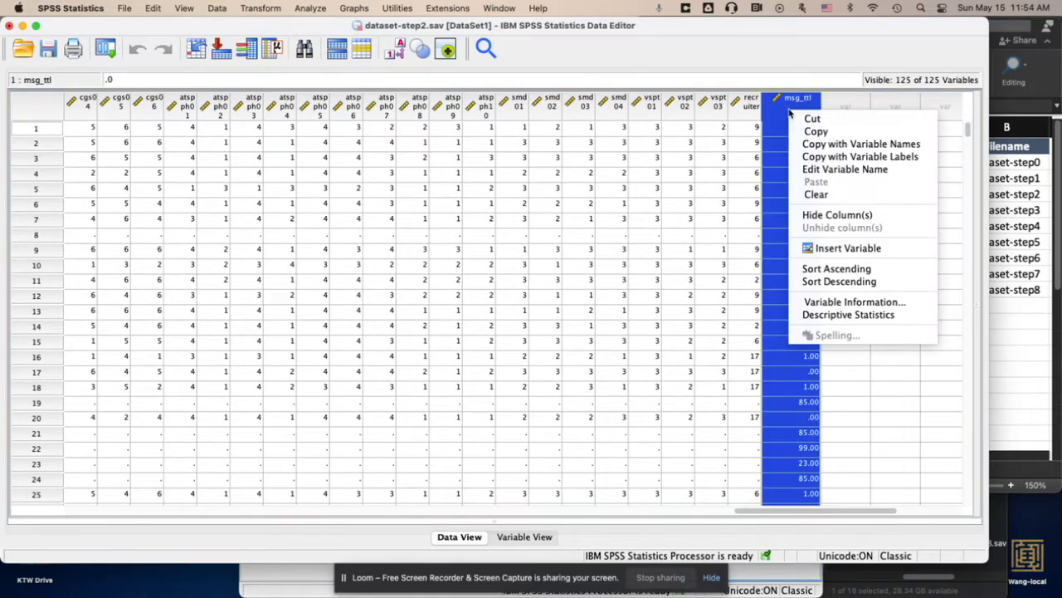
left_click(838, 282)
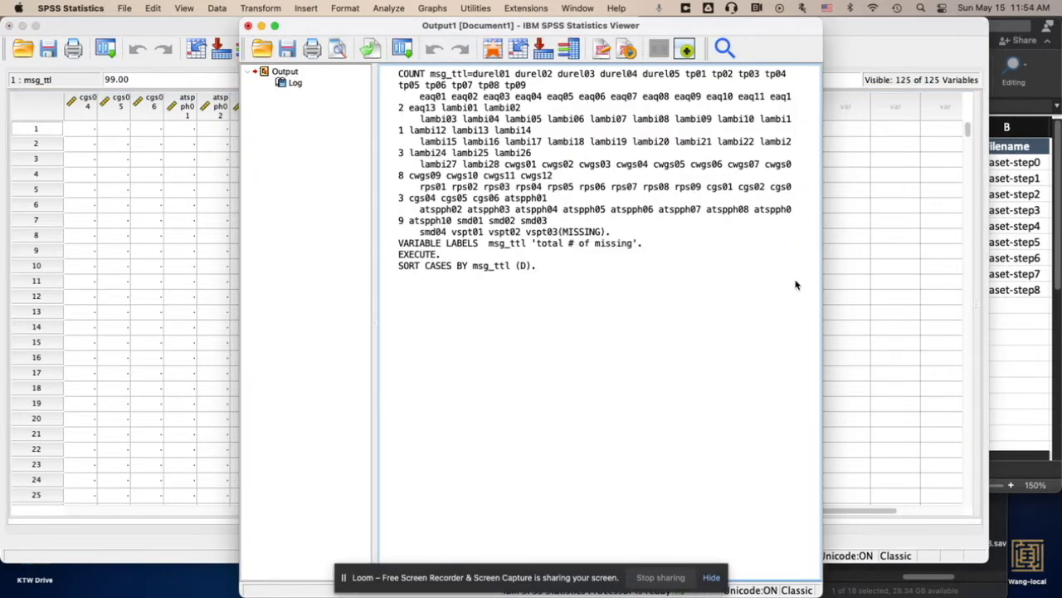
left_click(872, 281)
Step: Examine the sorted msg_ttl values to find where the cases with heavy missing data end
scroll(809, 224, "down", 4)
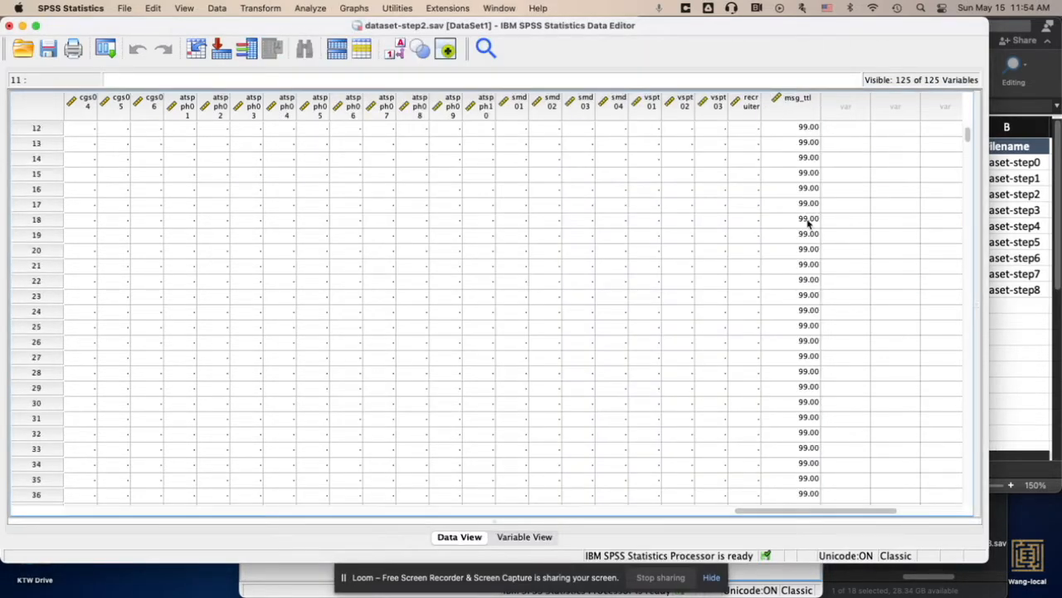
scroll(809, 222, "down", 20)
scroll(809, 223, "down", 20)
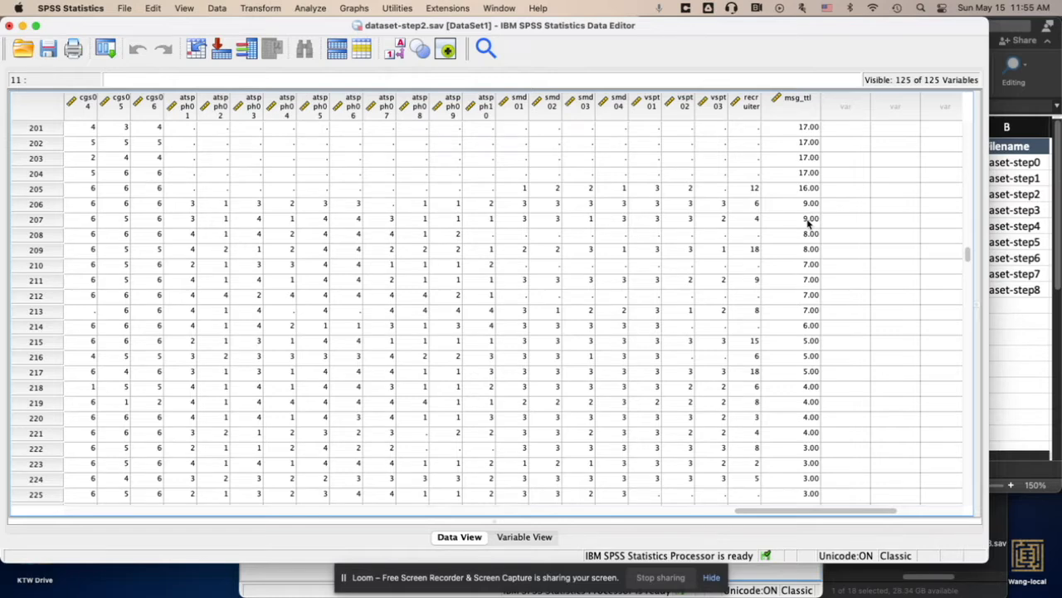
scroll(809, 222, "up", 20)
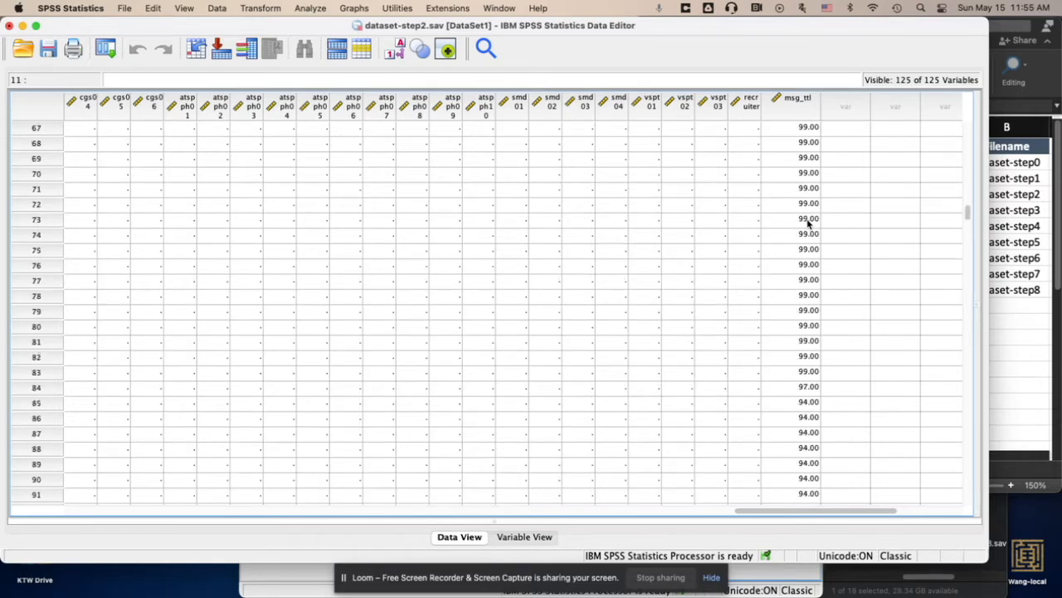
scroll(809, 223, "down", 10)
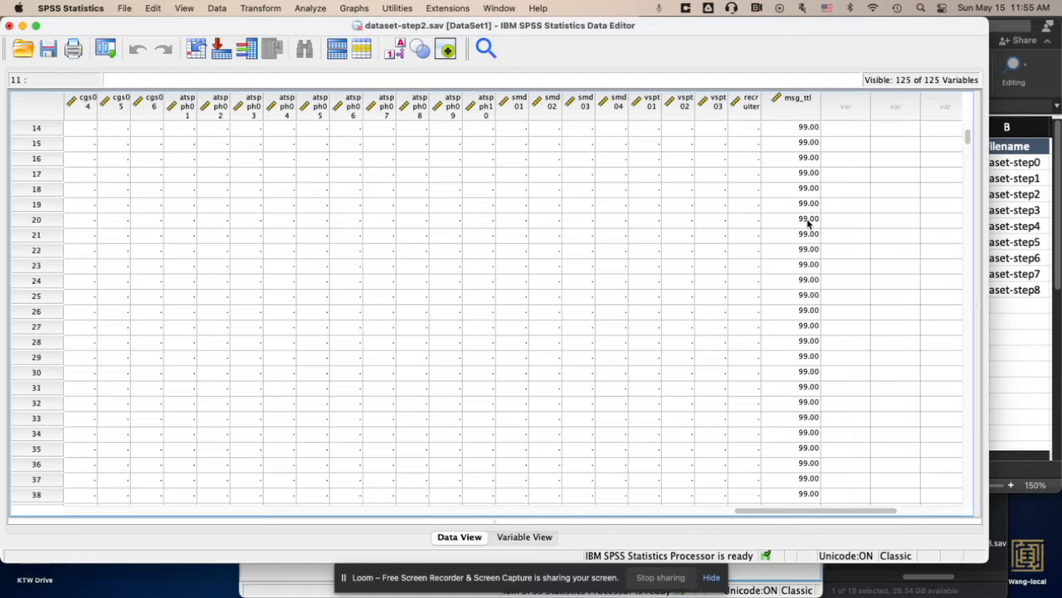
scroll(809, 223, "down", 18)
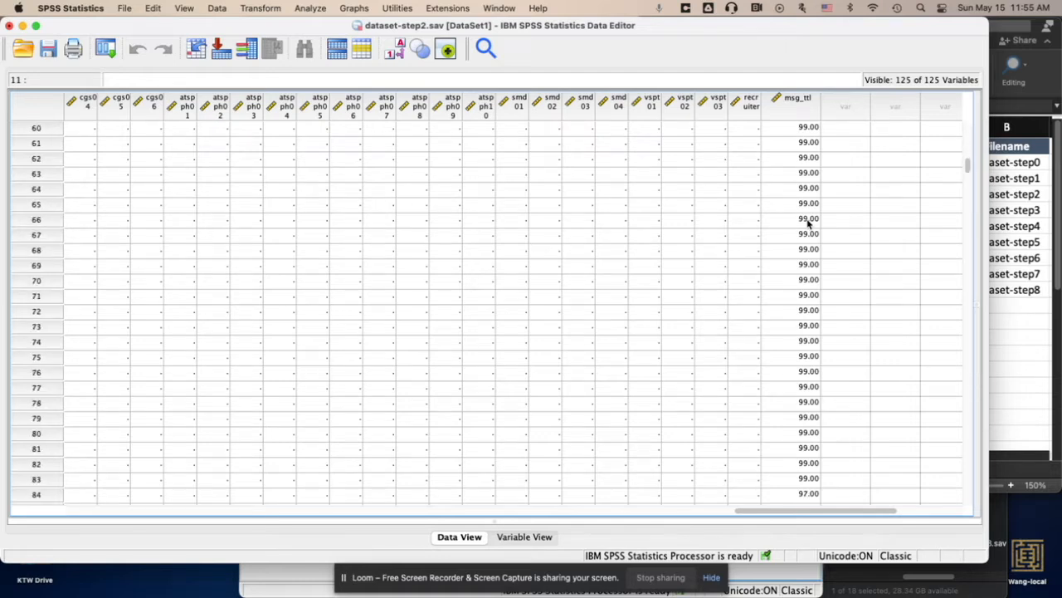
scroll(809, 223, "down", 18)
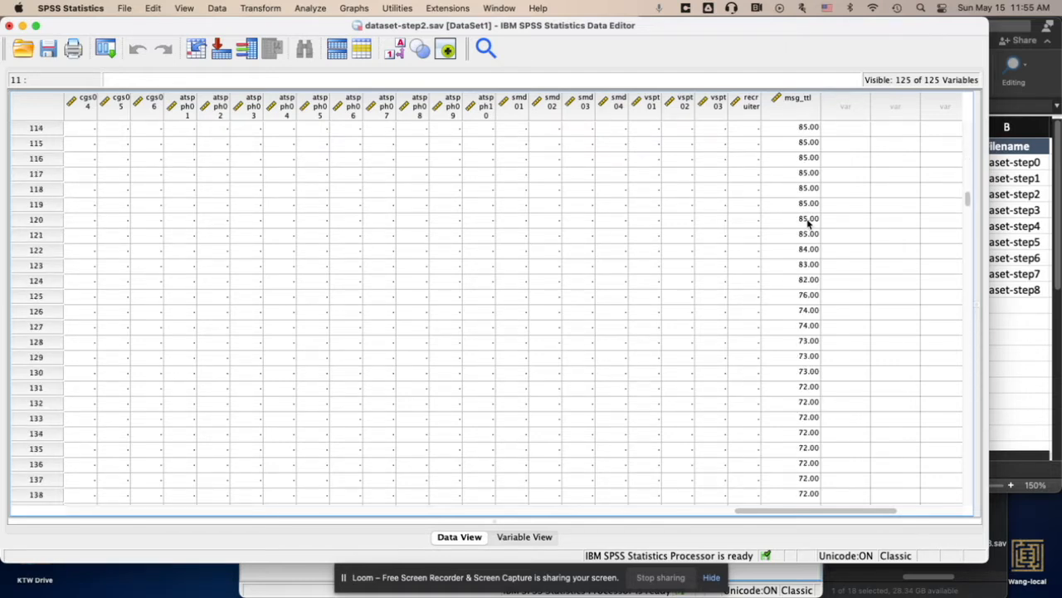
scroll(809, 222, "down", 14)
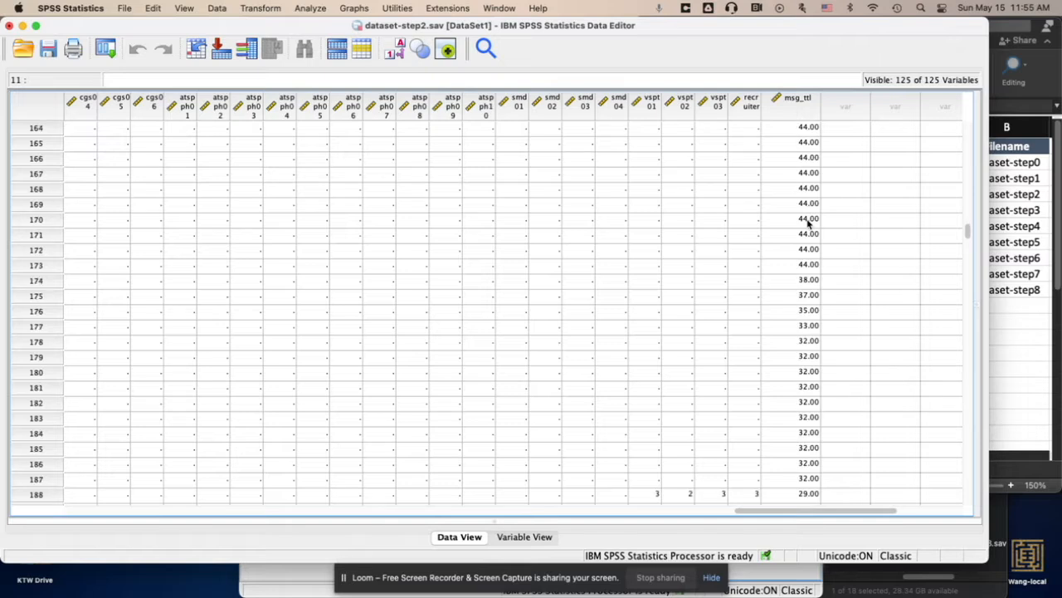
scroll(809, 223, "down", 5)
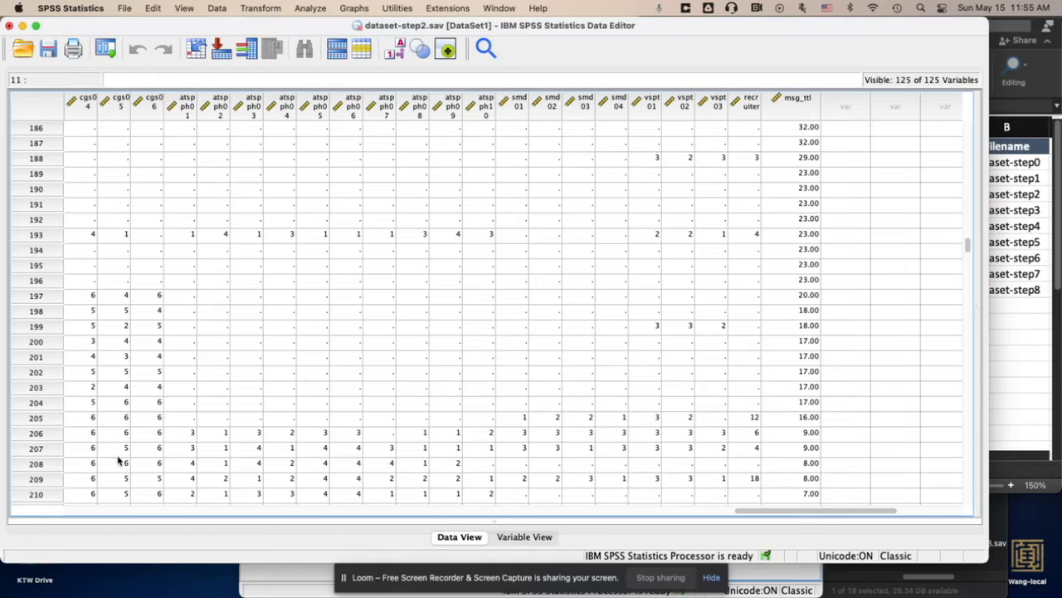
Step: Delete the cases in rows 1 through 205 from the sorted dataset, and check msg_ttl for the remaining cases
left_click(50, 422)
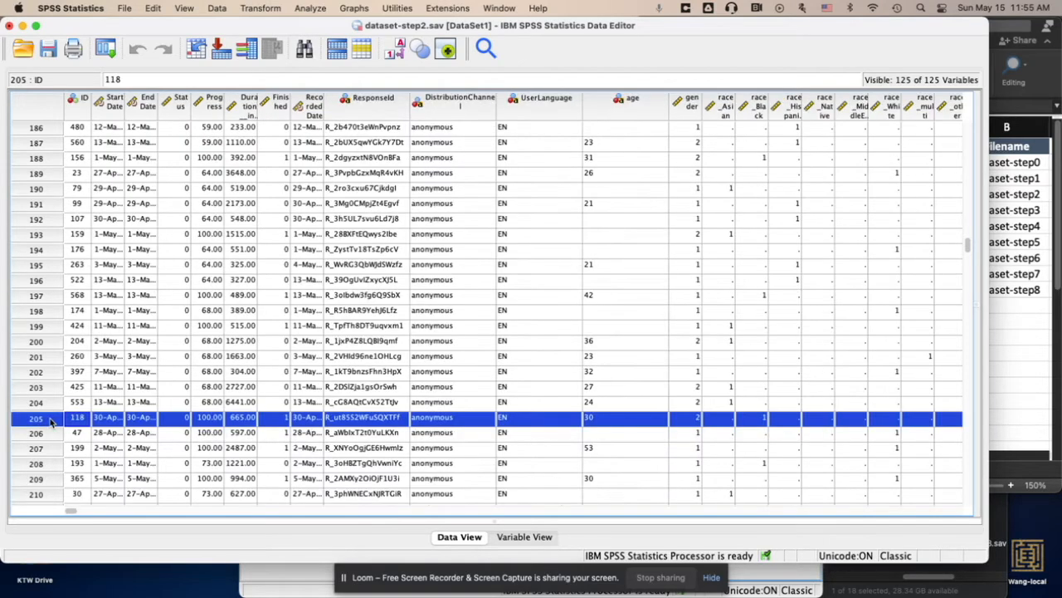
scroll(50, 422, "up", 20)
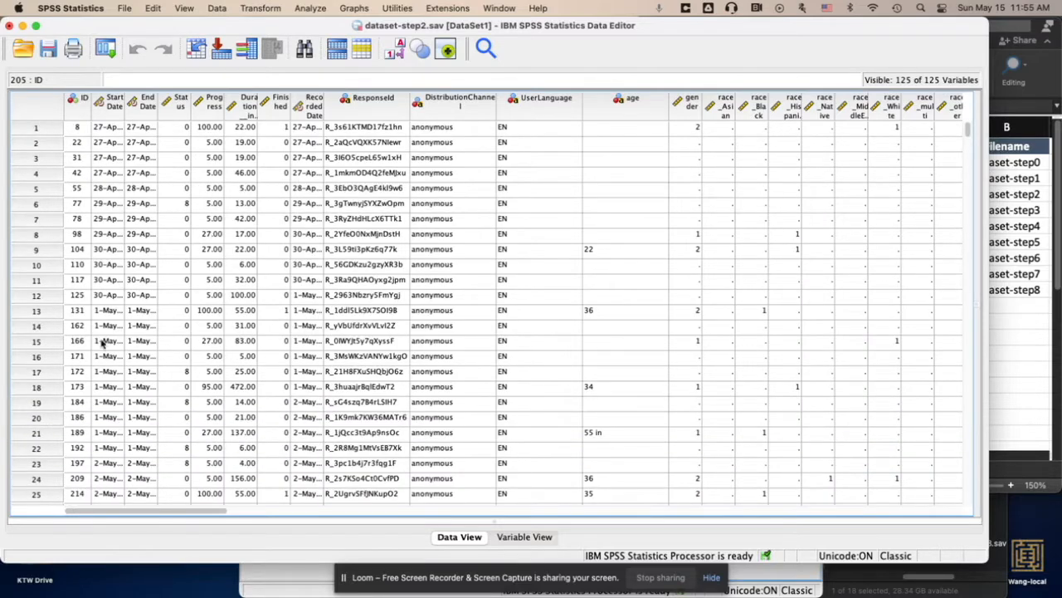
left_click(50, 132)
key("super+a")
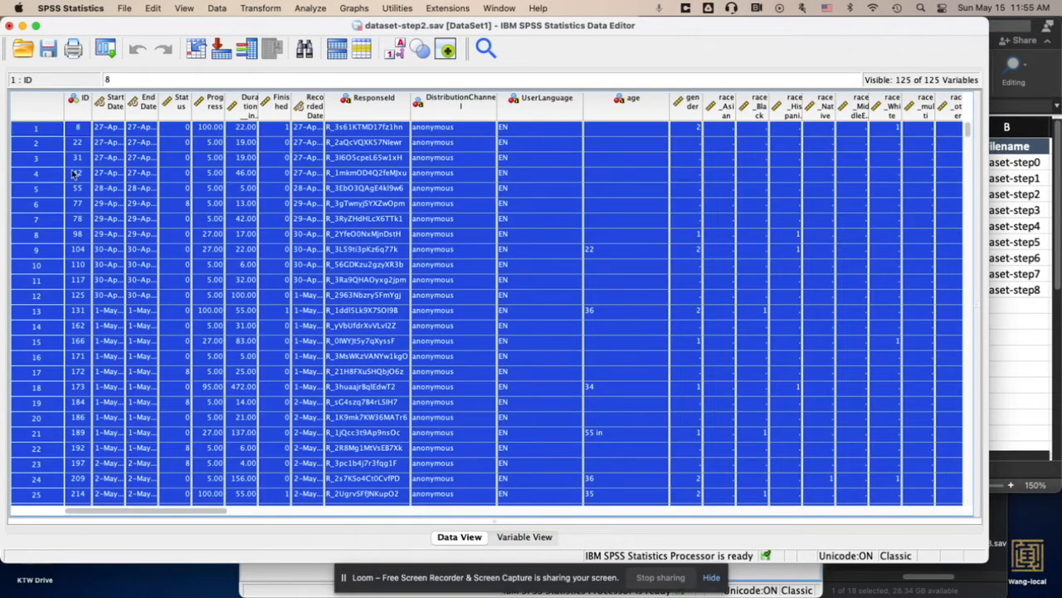
right_click(205, 355)
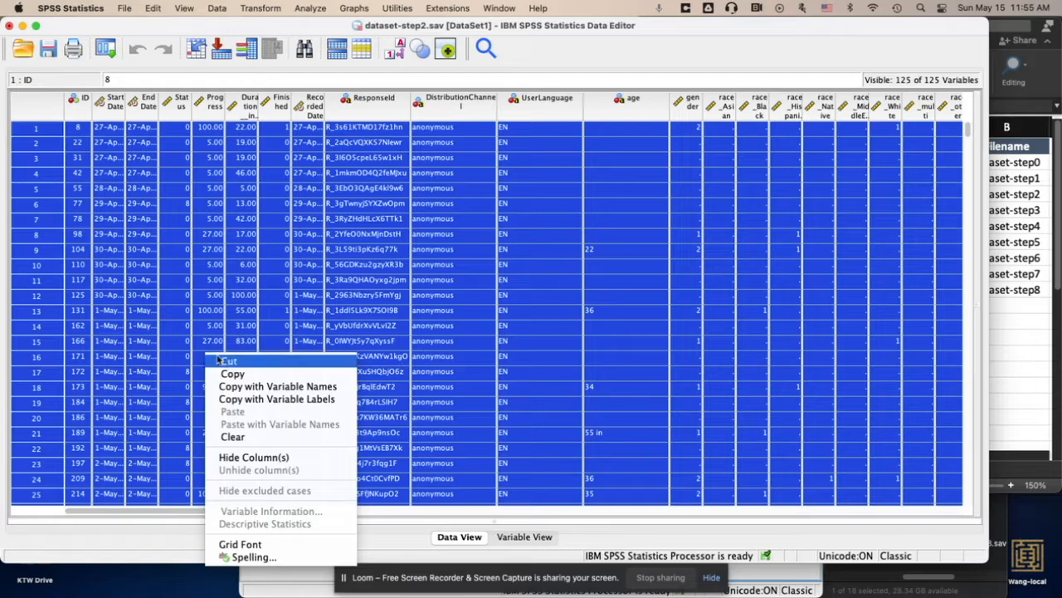
left_click(235, 437)
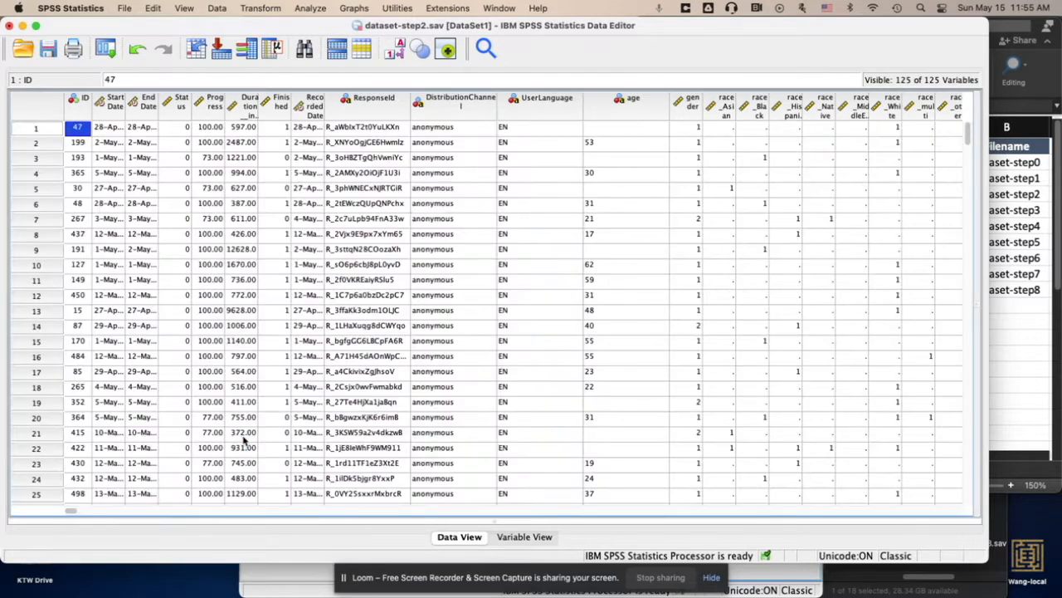
scroll(245, 441, "right", 15)
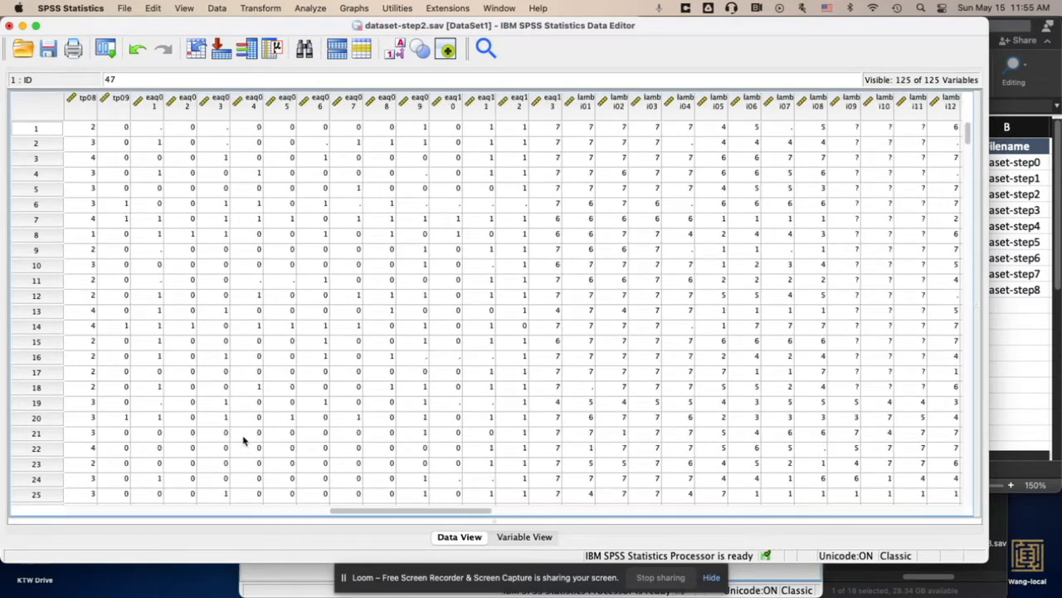
scroll(244, 440, "right", 15)
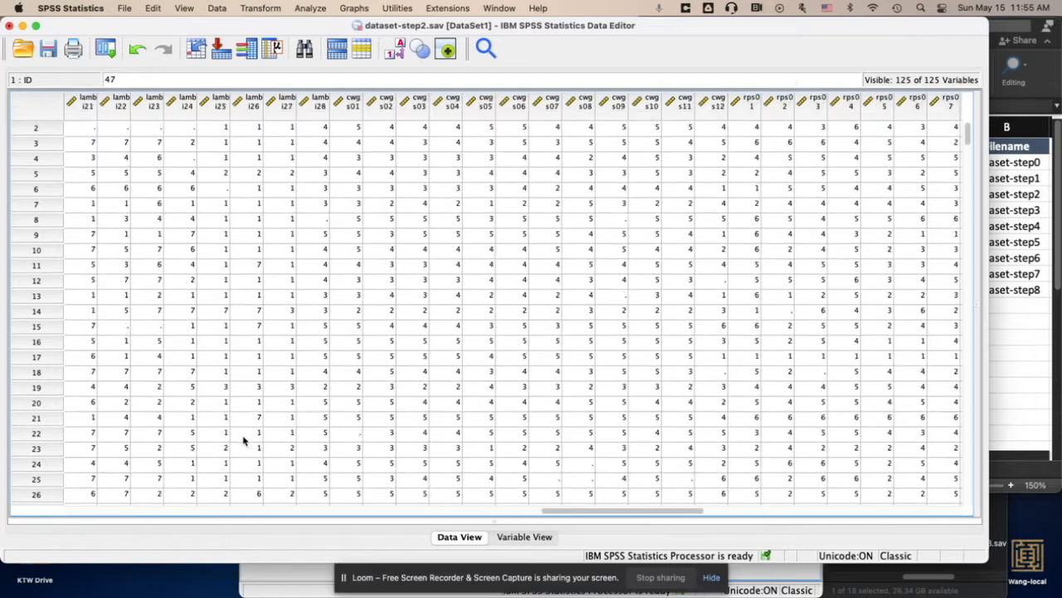
scroll(244, 441, "left", 8)
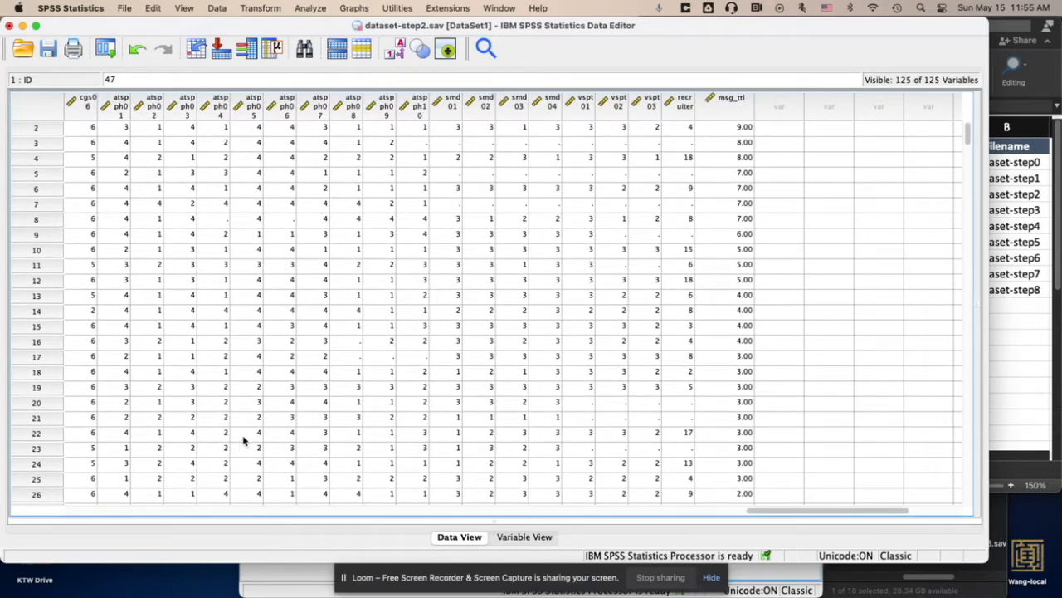
Step: Sort the cases by ID in ascending order, then return to the dataset and check the ID values down the column
scroll(245, 441, "left", 4)
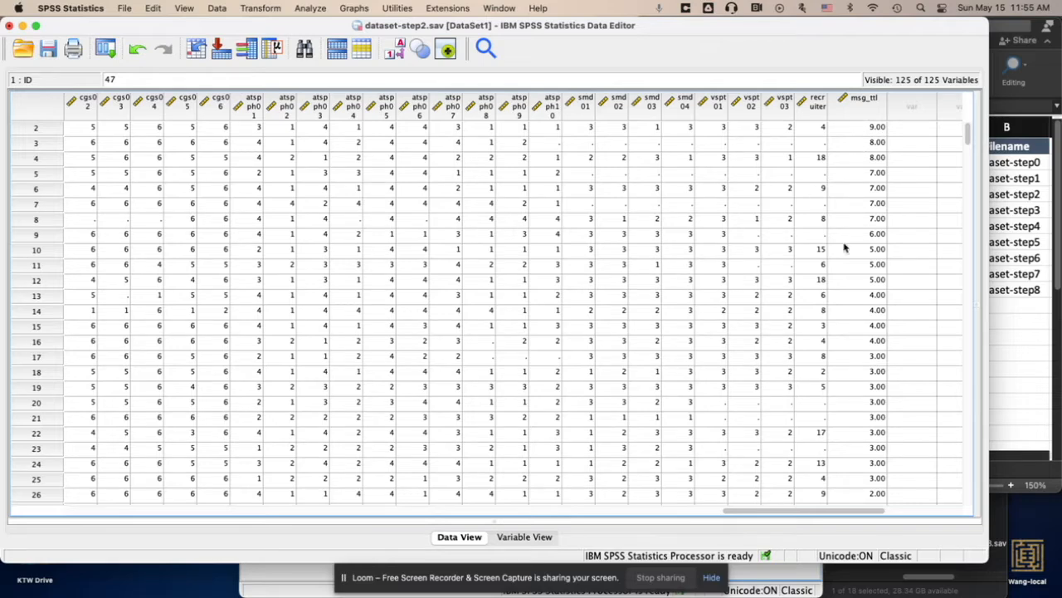
scroll(557, 302, "left", 20)
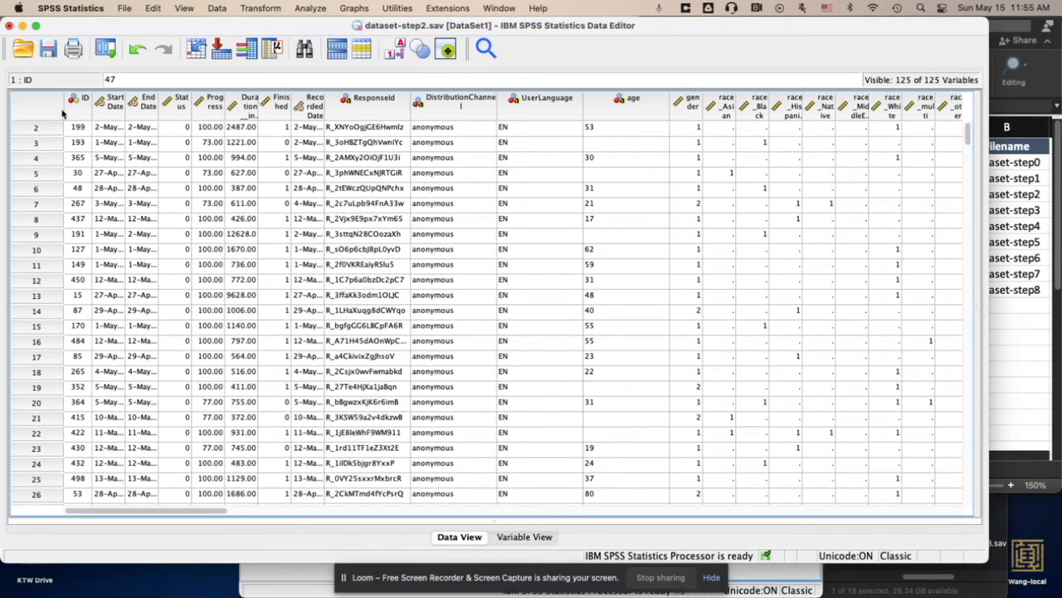
right_click(74, 108)
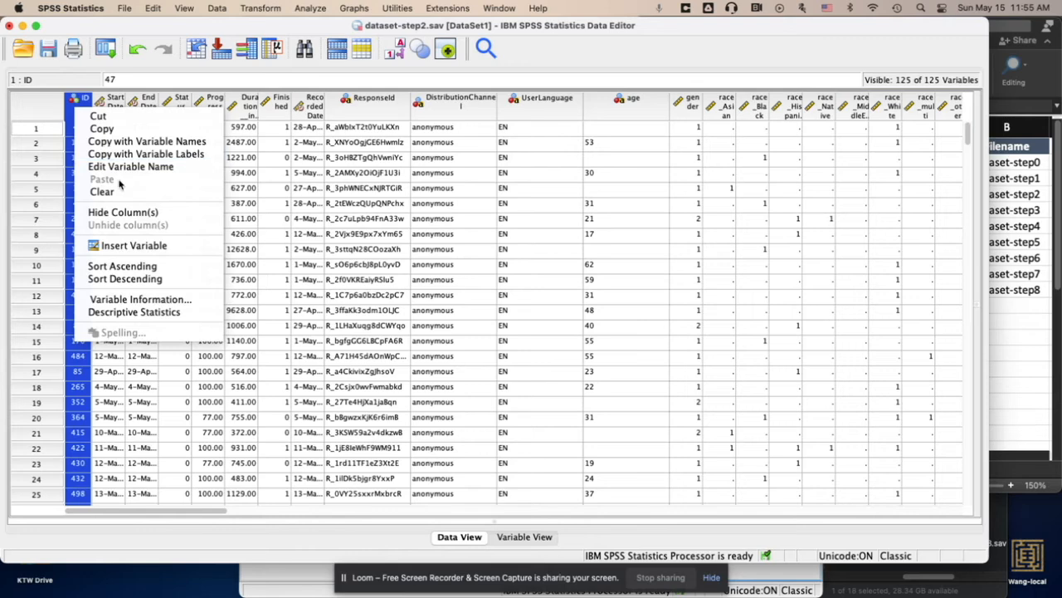
left_click(133, 267)
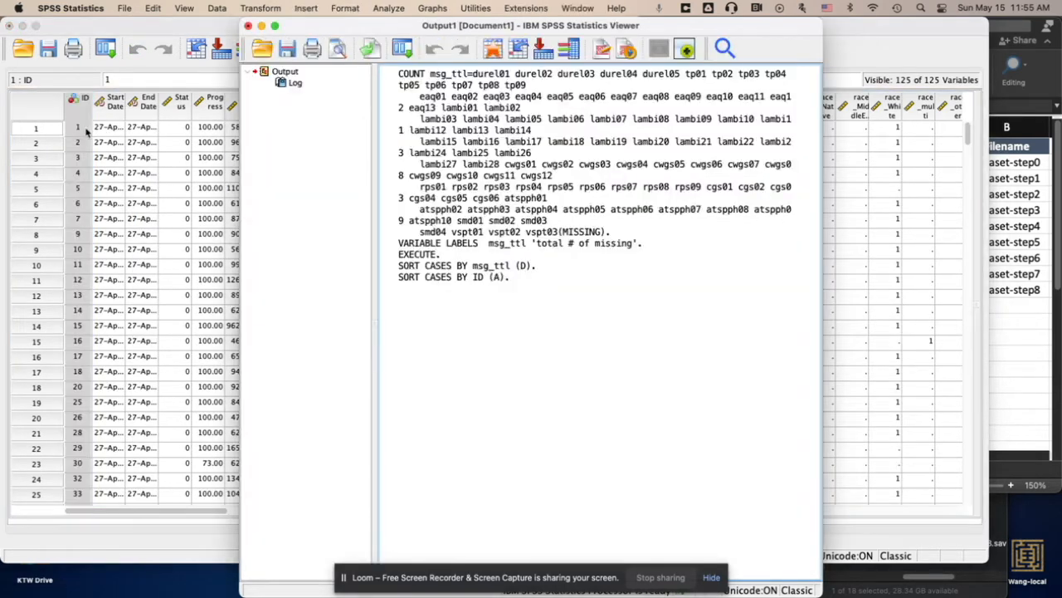
left_click(86, 132)
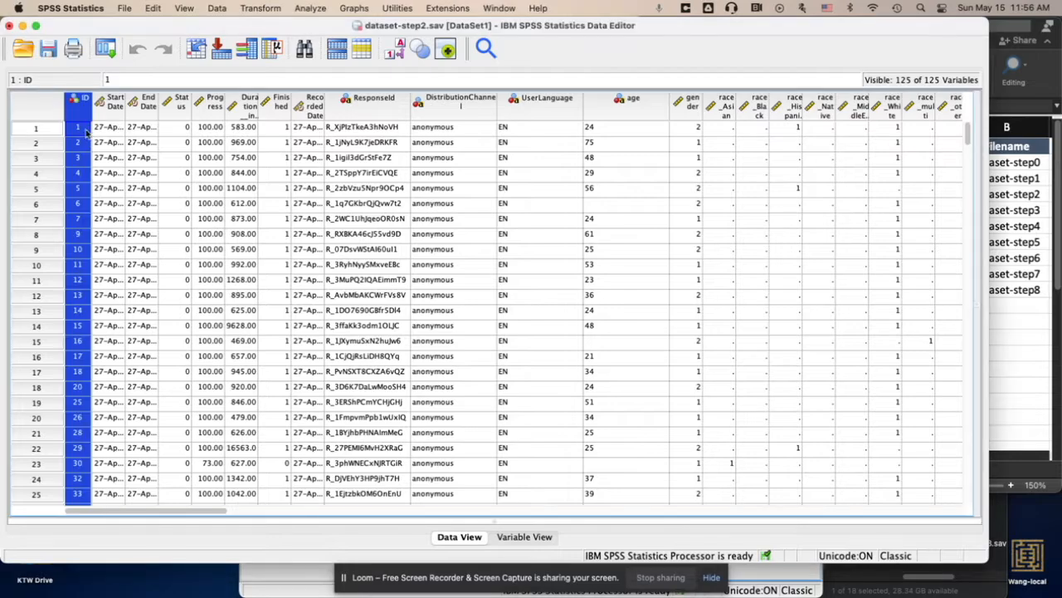
scroll(80, 247, "down", 15)
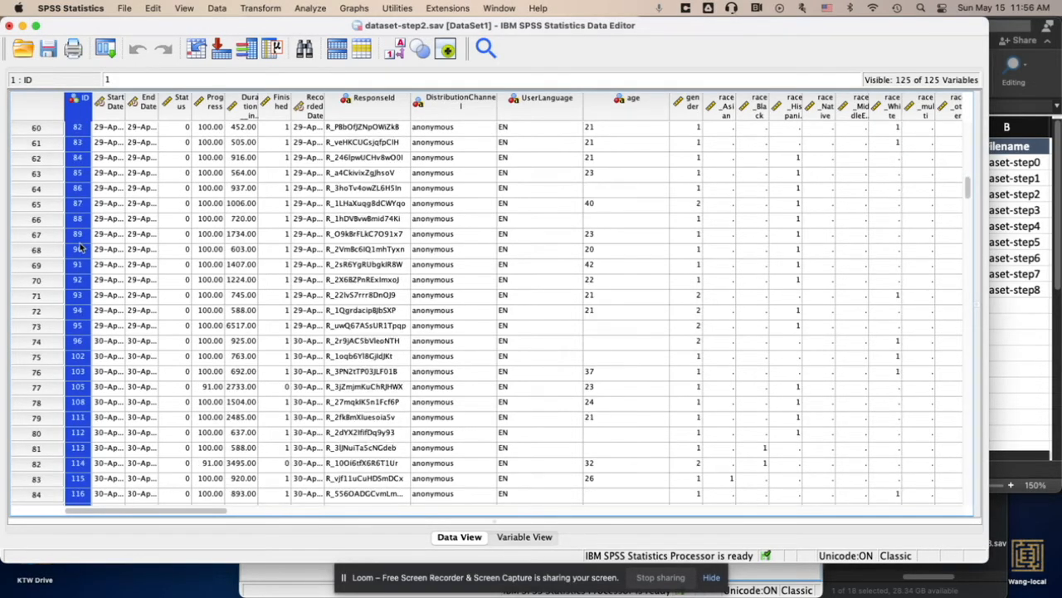
scroll(80, 246, "down", 20)
scroll(81, 246, "up", 20)
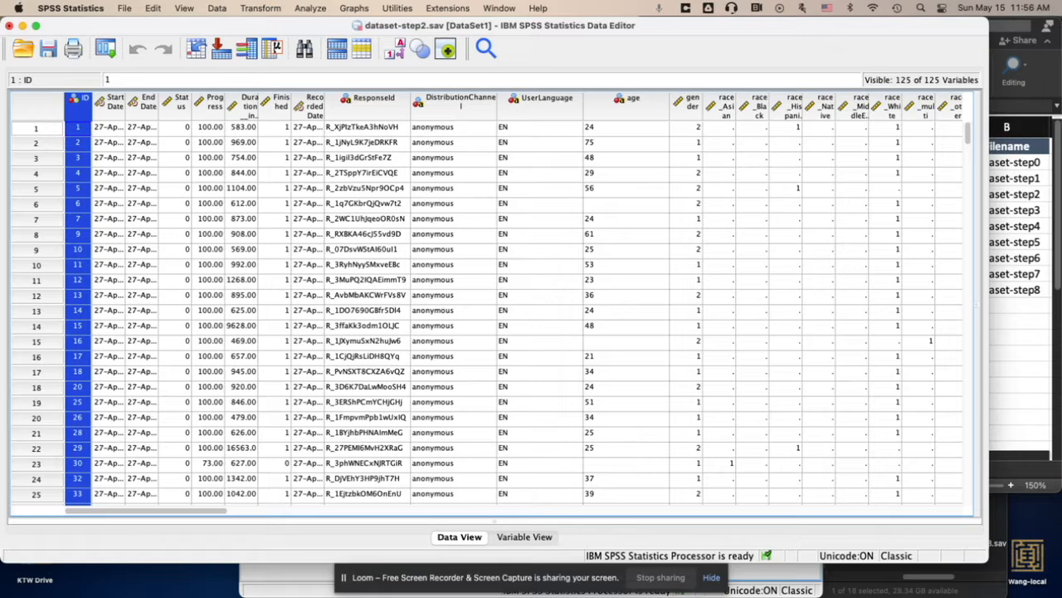
Step: Switch to Excel and review the memo's count-missing, delete-missing-over-10 and create-RACE steps, including the filenames dataset-step3 and dataset-step4
key("super+Tab")
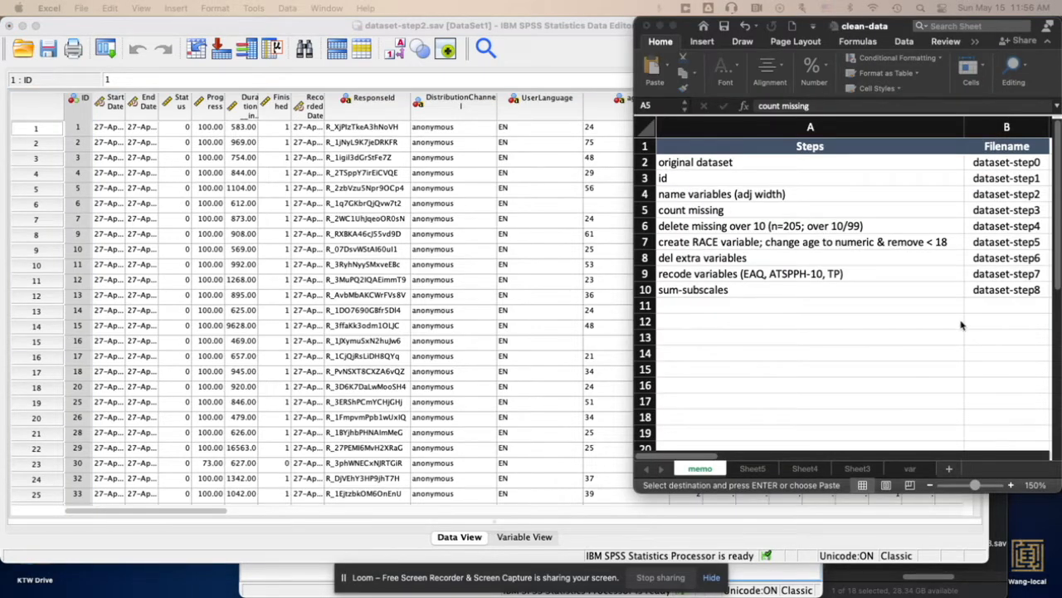
left_click(856, 209)
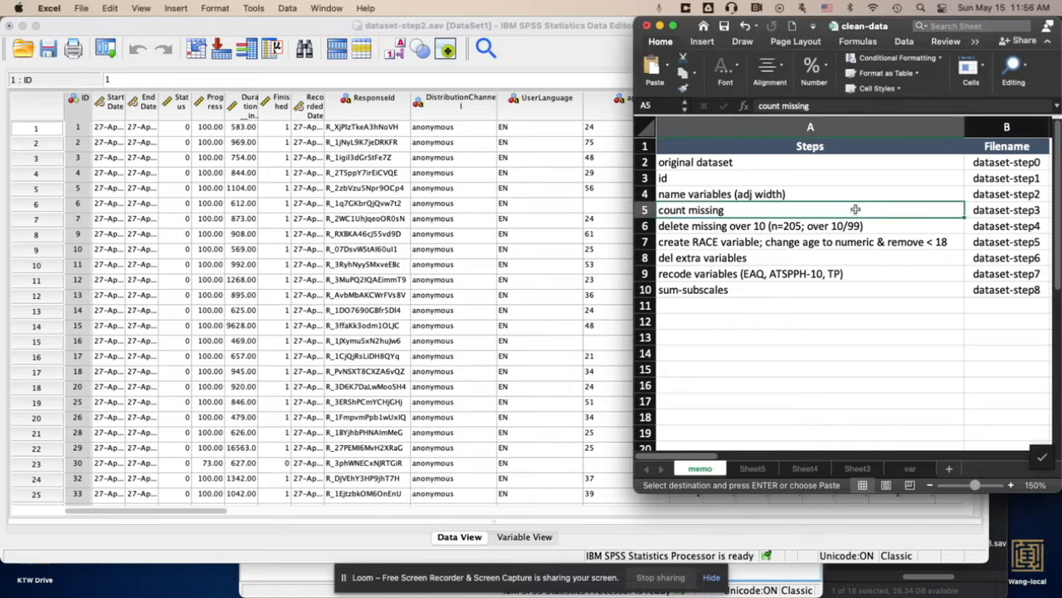
left_click(982, 211)
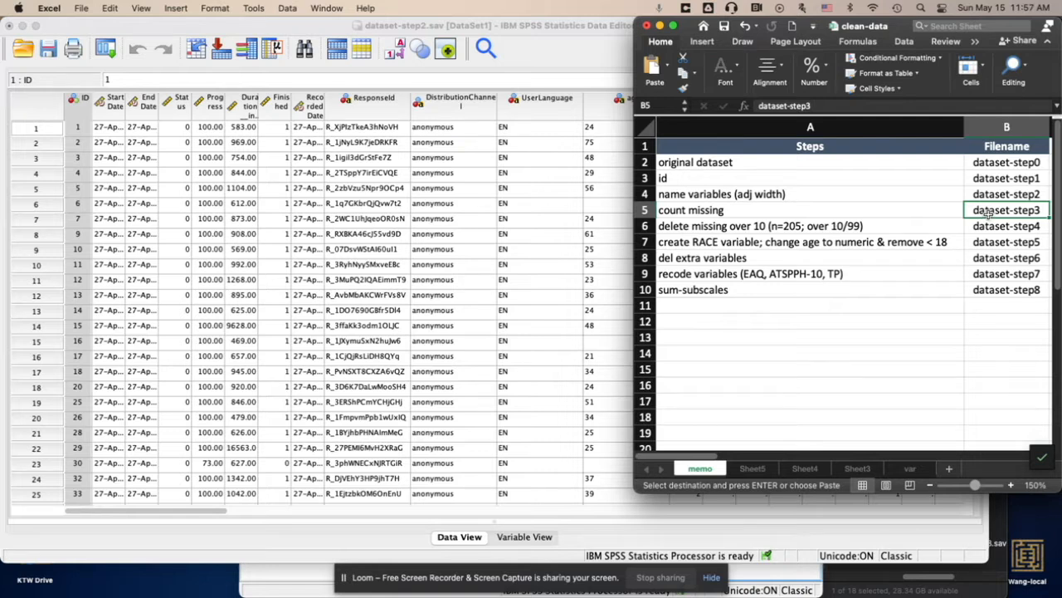
left_click(932, 226)
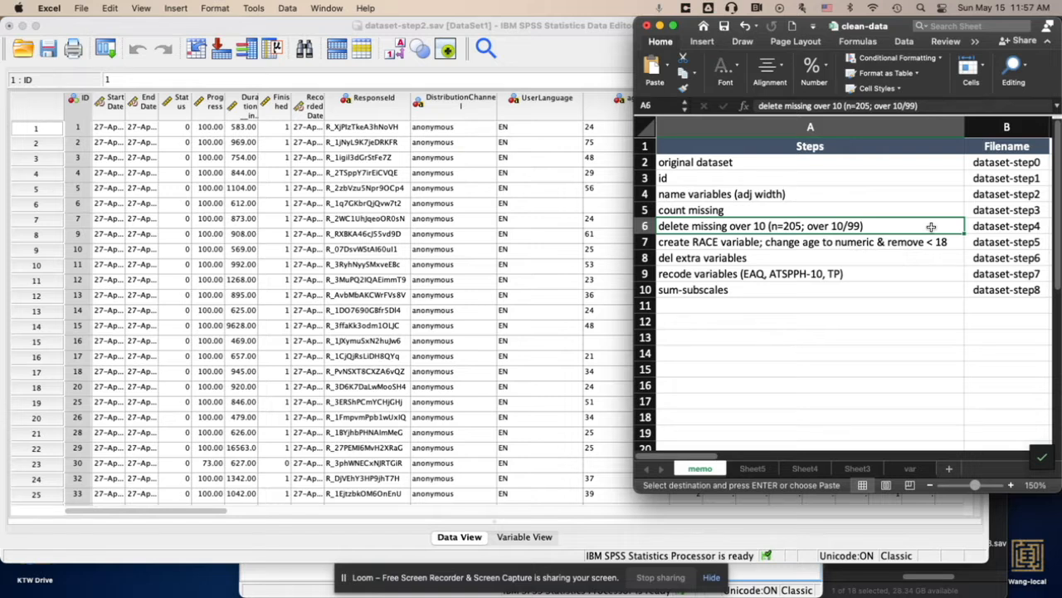
left_click(982, 229)
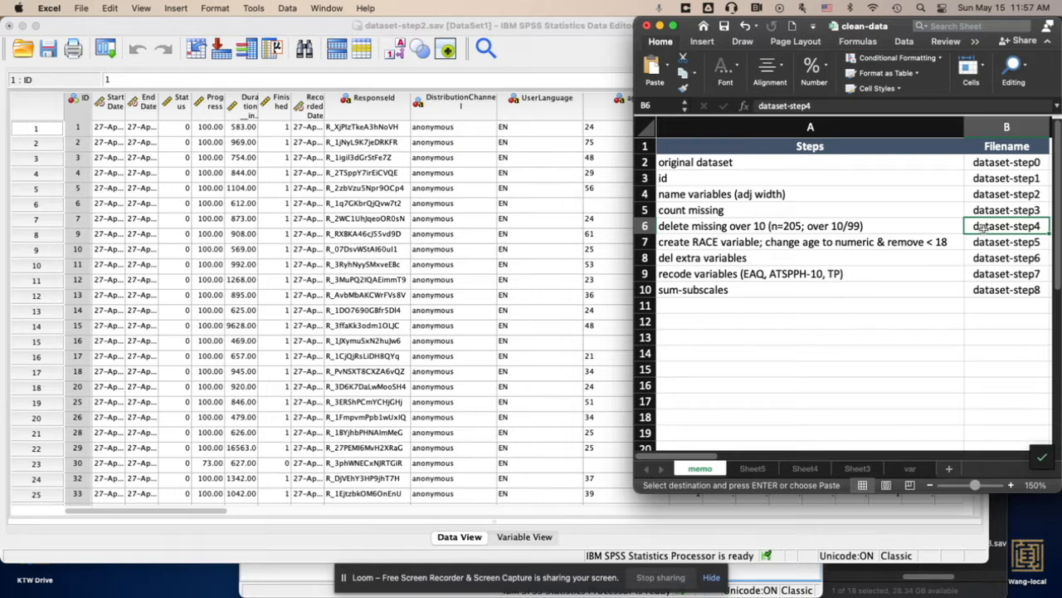
left_click(916, 240)
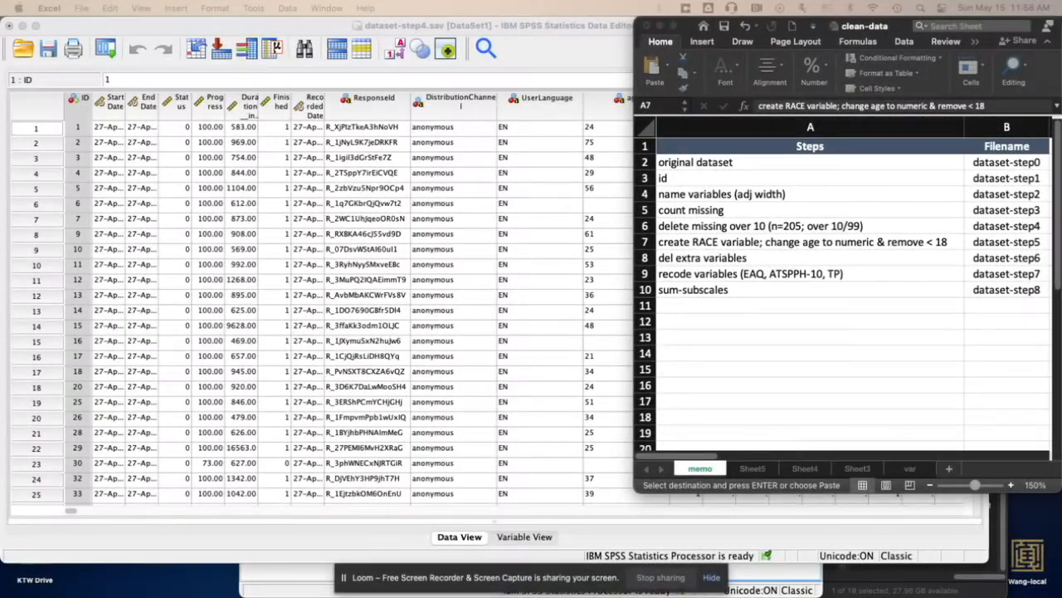
left_click(709, 242)
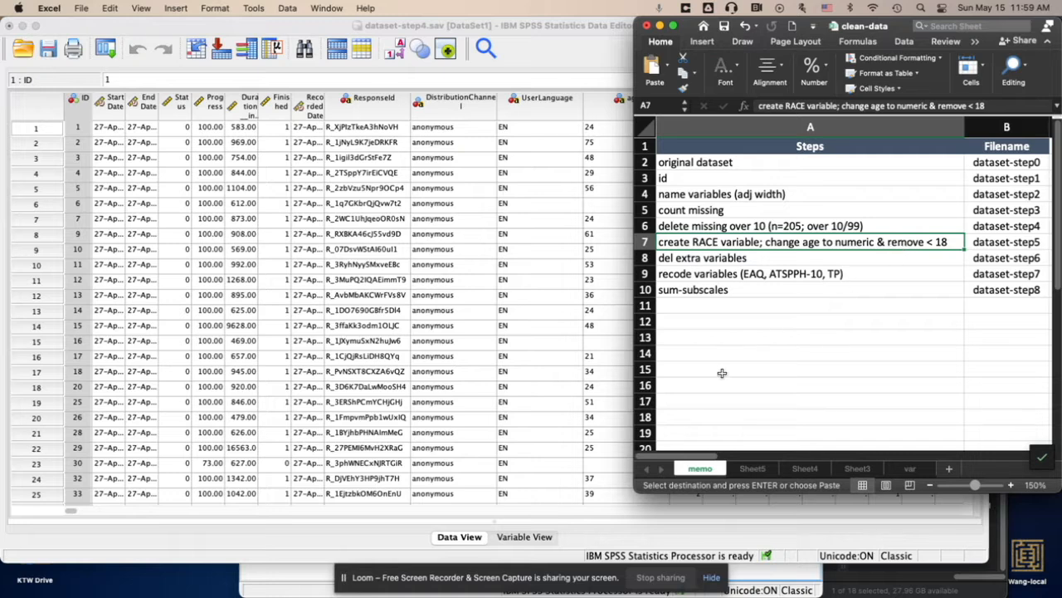
Step: Switch back to SPSS and examine the variable definitions from race_Asian through race_TEXT
left_click(453, 387)
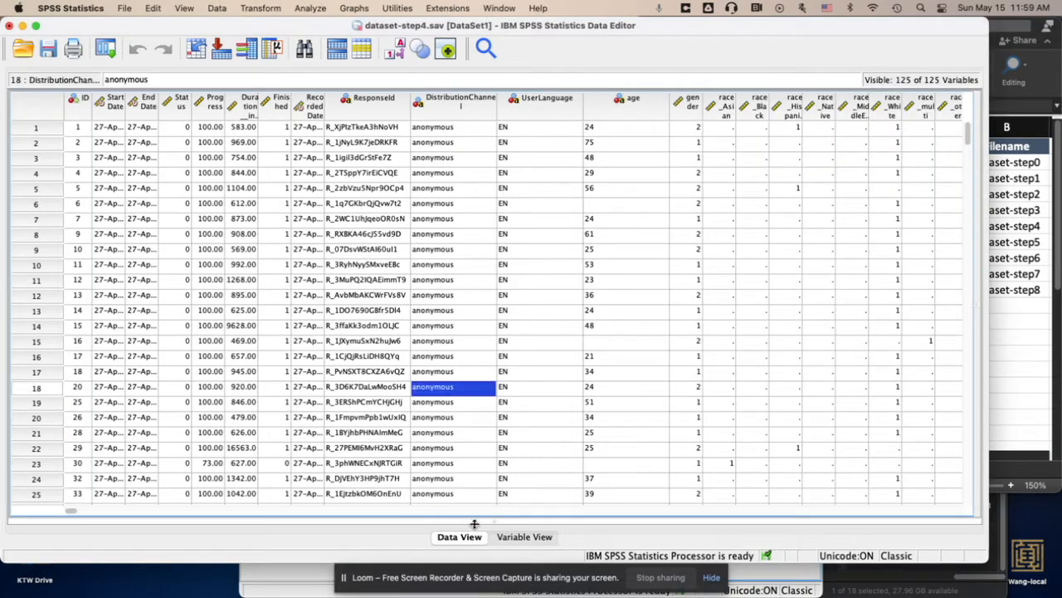
left_click(523, 536)
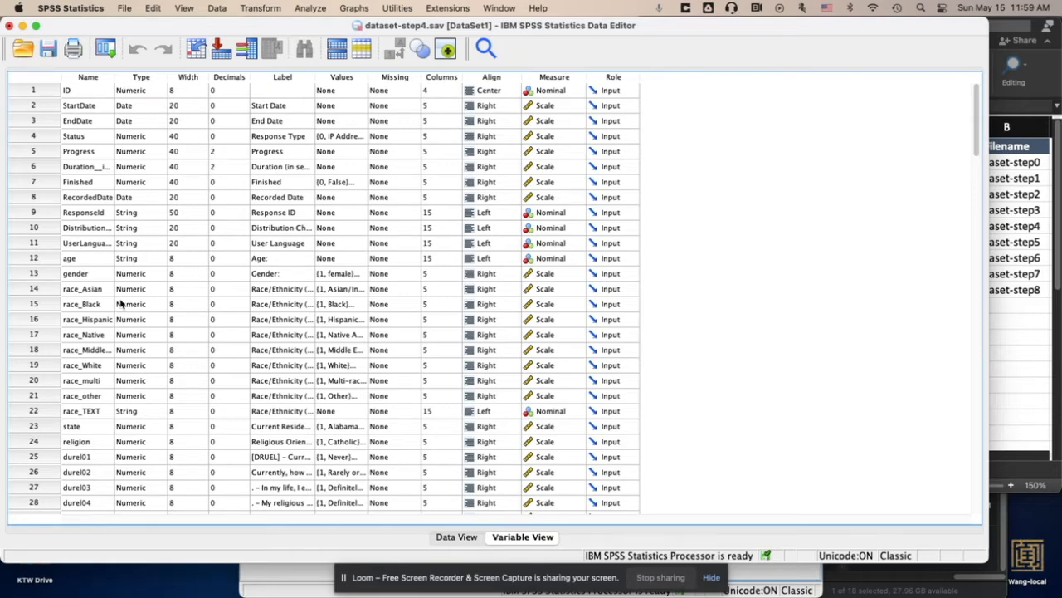
left_click_drag(101, 290, 104, 413)
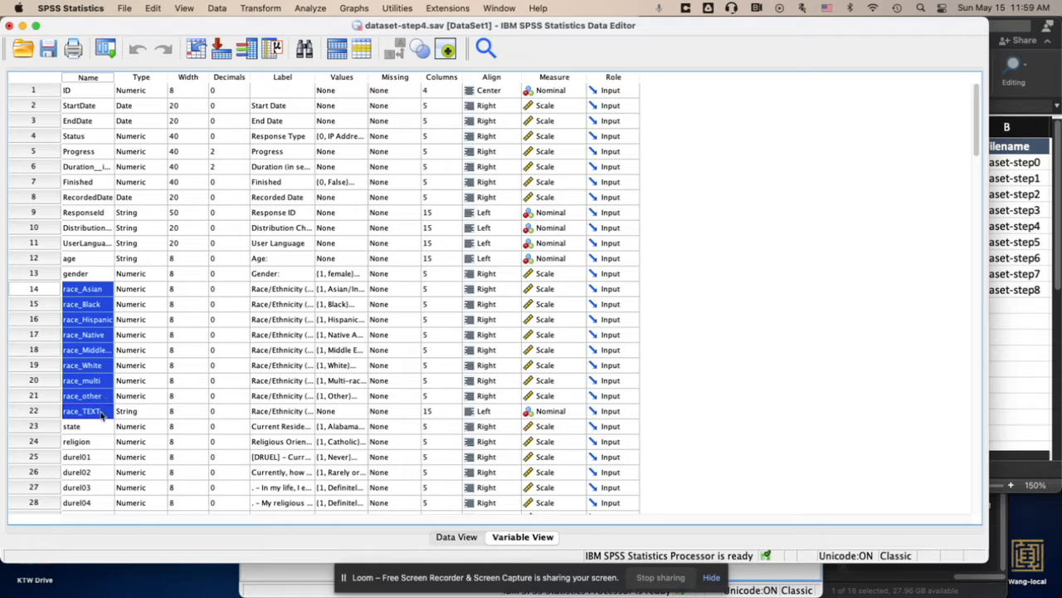
Step: Return to the case data and sort the cases in descending order by race_other, then by race_multi
left_click(464, 537)
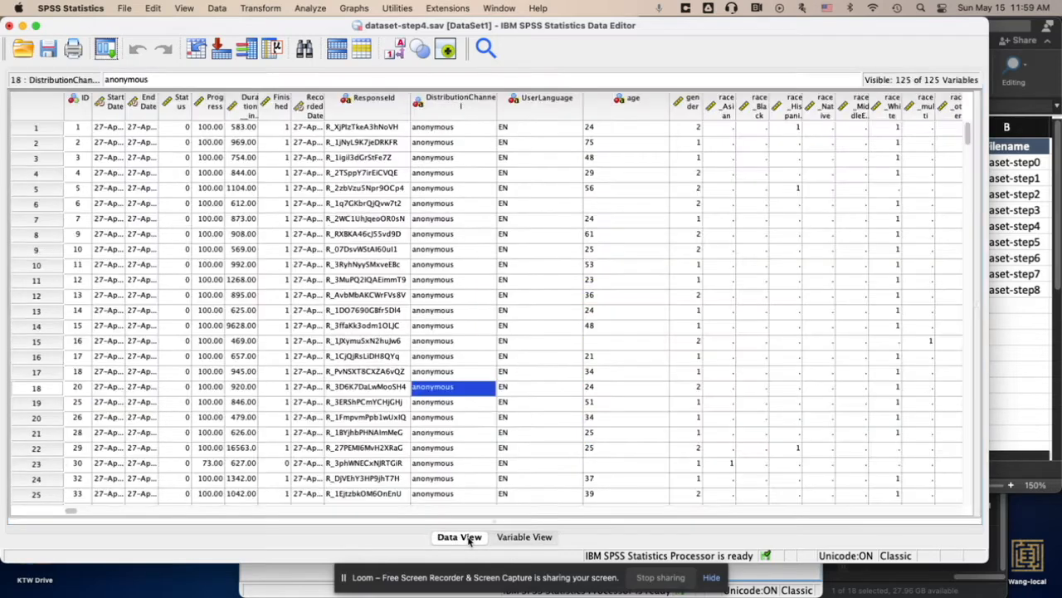
scroll(523, 326, "right", 5)
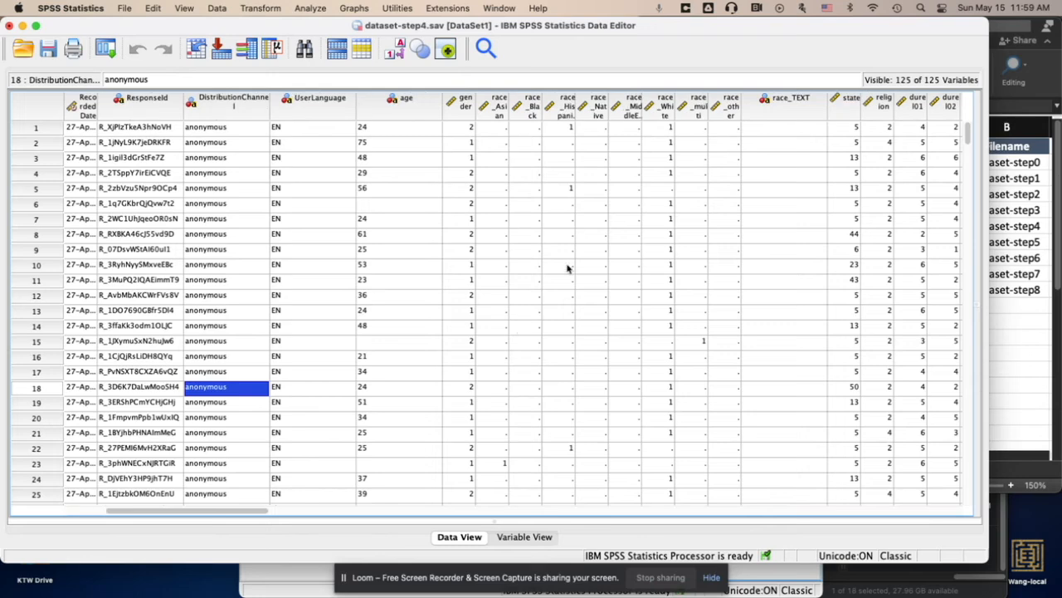
right_click(729, 116)
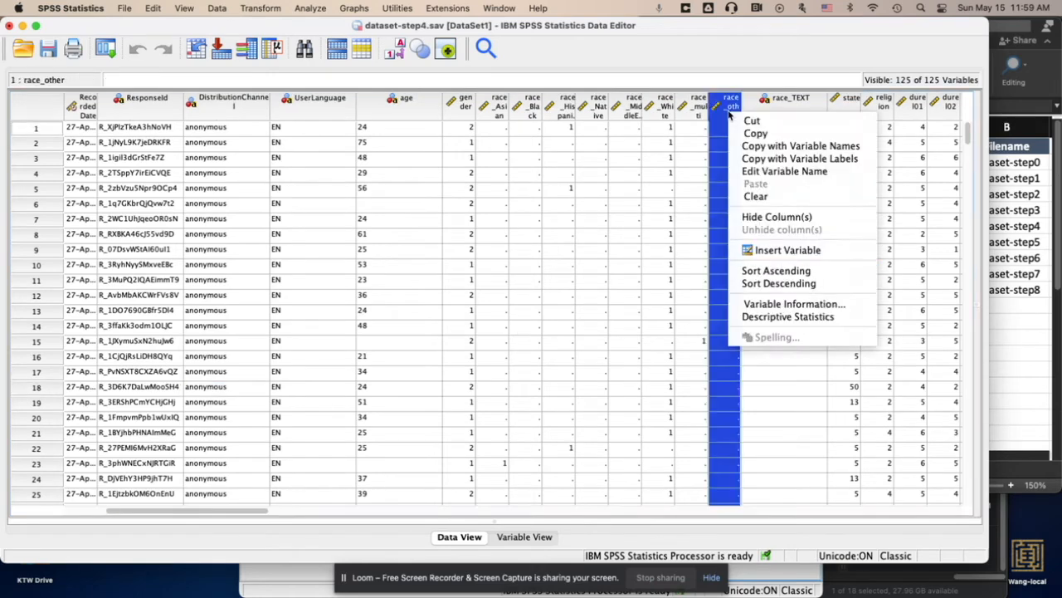
left_click(777, 287)
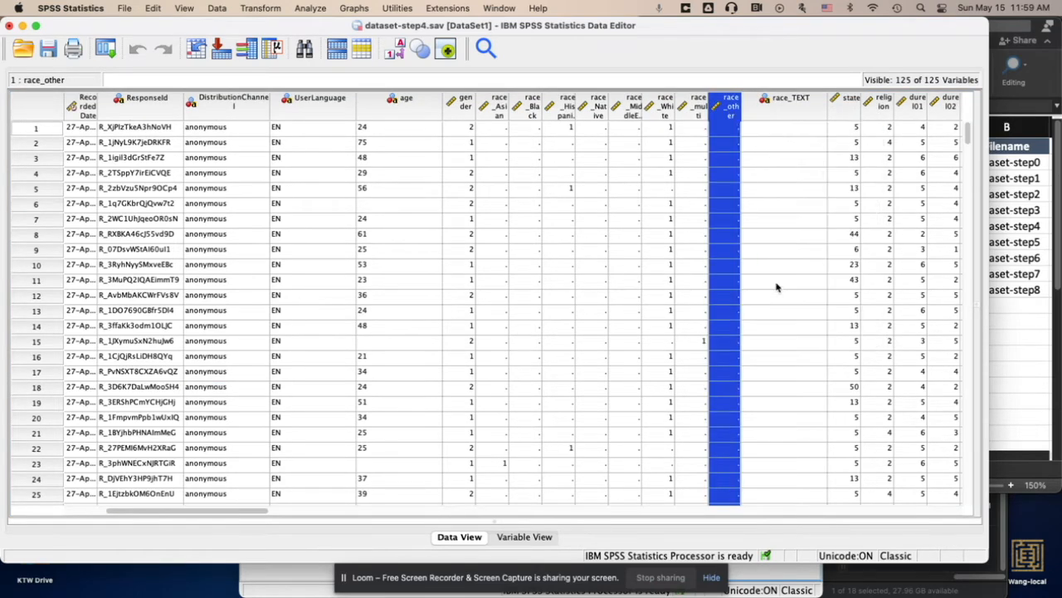
left_click(885, 58)
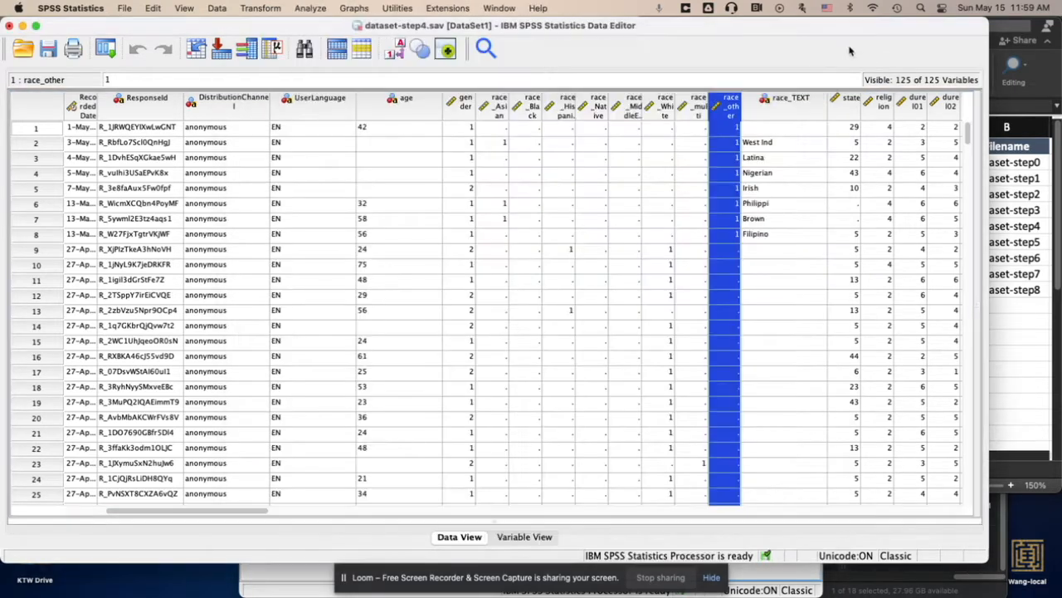
right_click(698, 114)
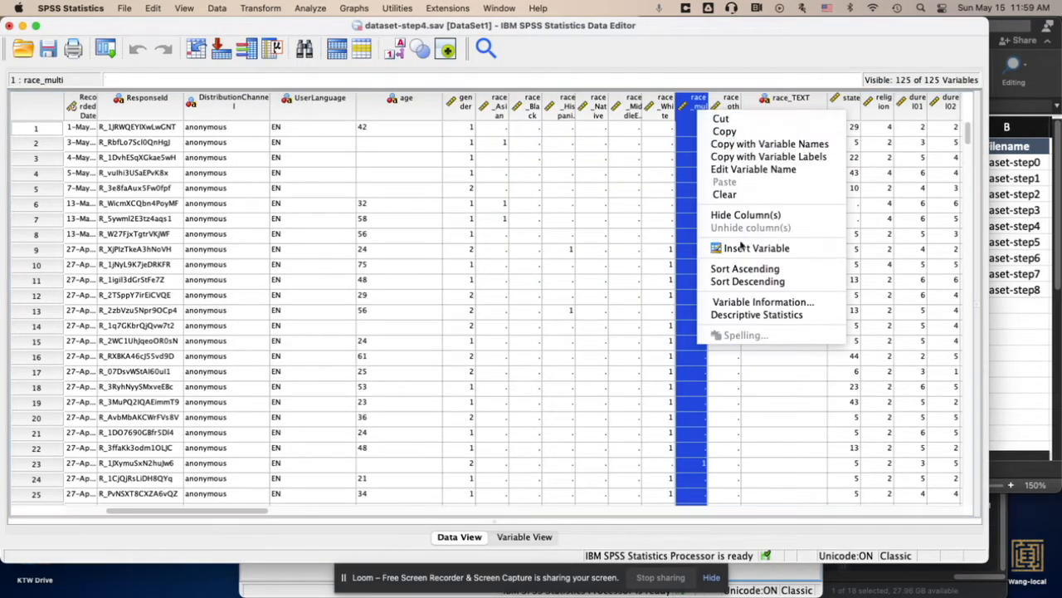
left_click(743, 277)
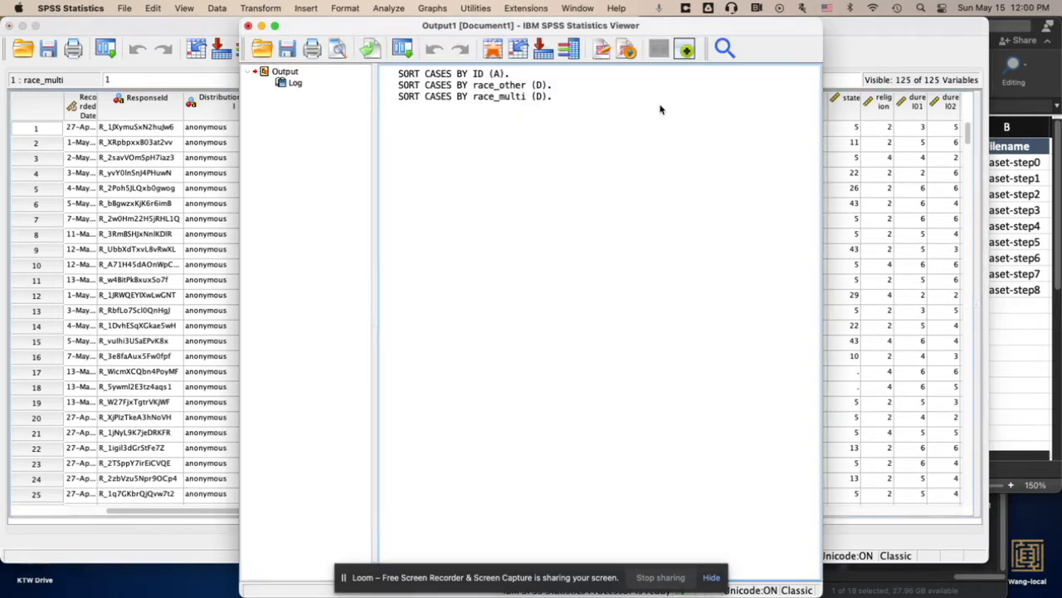
left_click(893, 57)
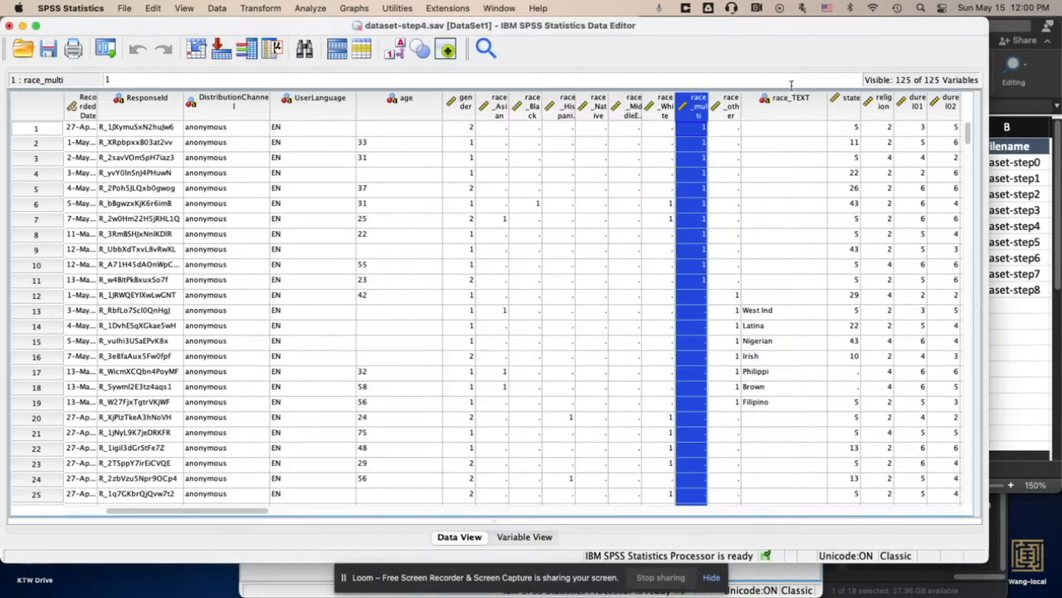
Step: Sort the cases in descending order by race_White, then by race_MiddleEast
right_click(669, 114)
left_click(714, 283)
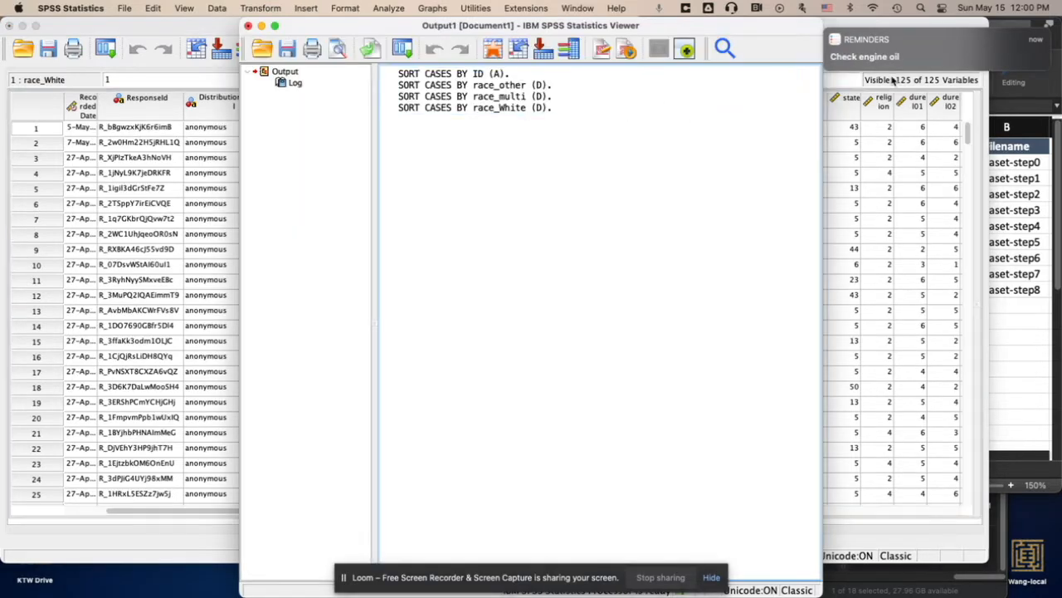
left_click(827, 30)
left_click(843, 26)
right_click(638, 110)
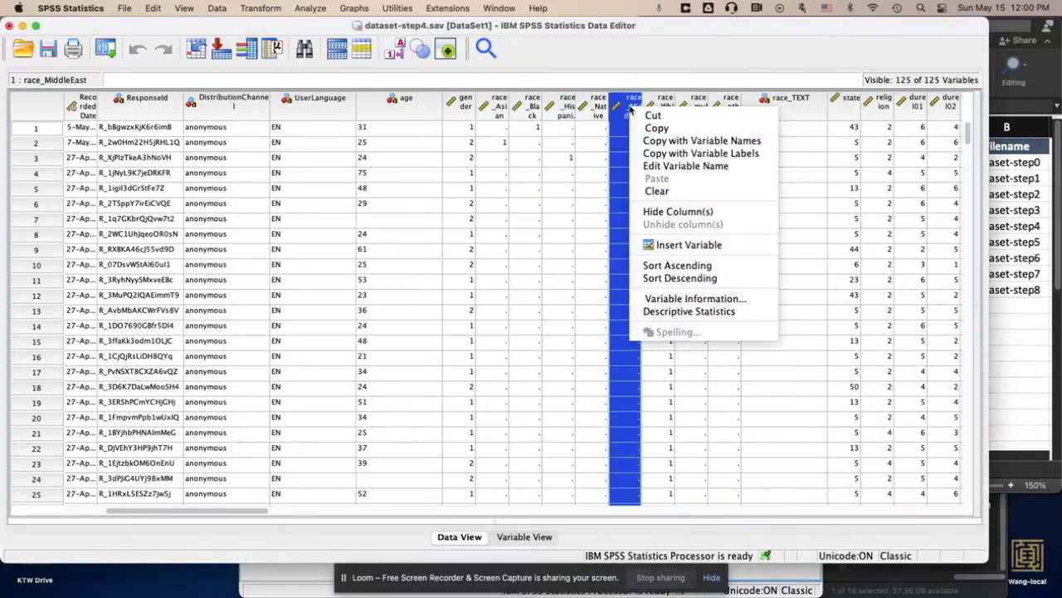
left_click(660, 263)
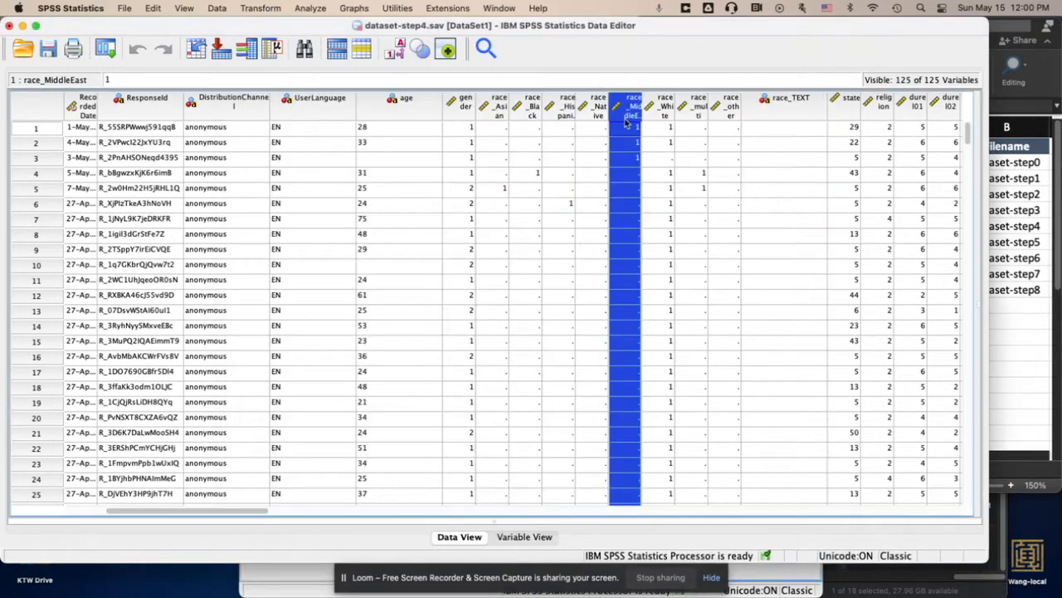
Step: Sort the cases in descending order by race_Native, then by race_Hispanic, and return to the dataset
right_click(594, 112)
left_click(635, 280)
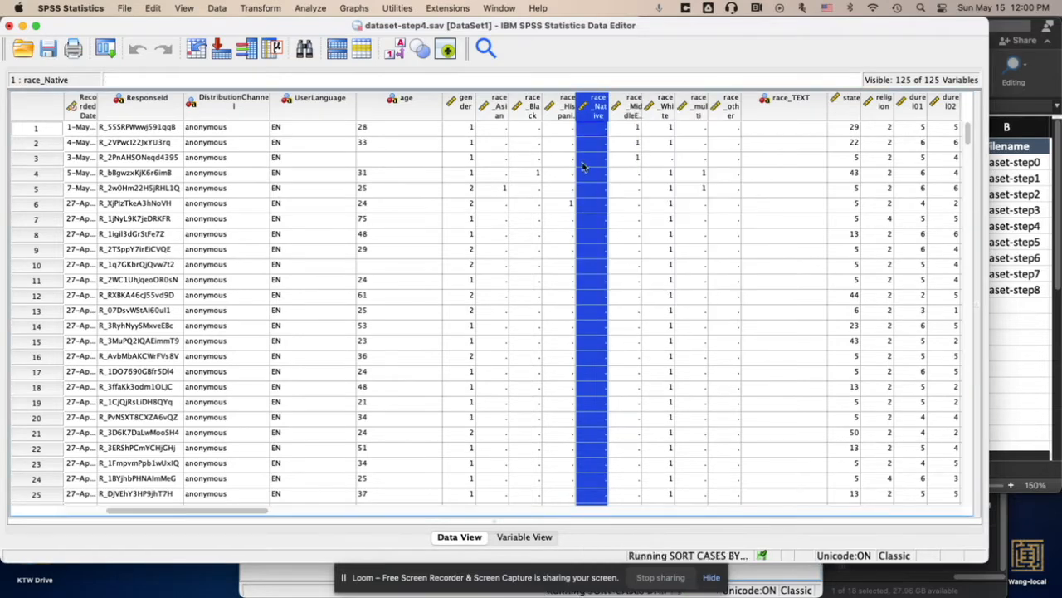
right_click(562, 112)
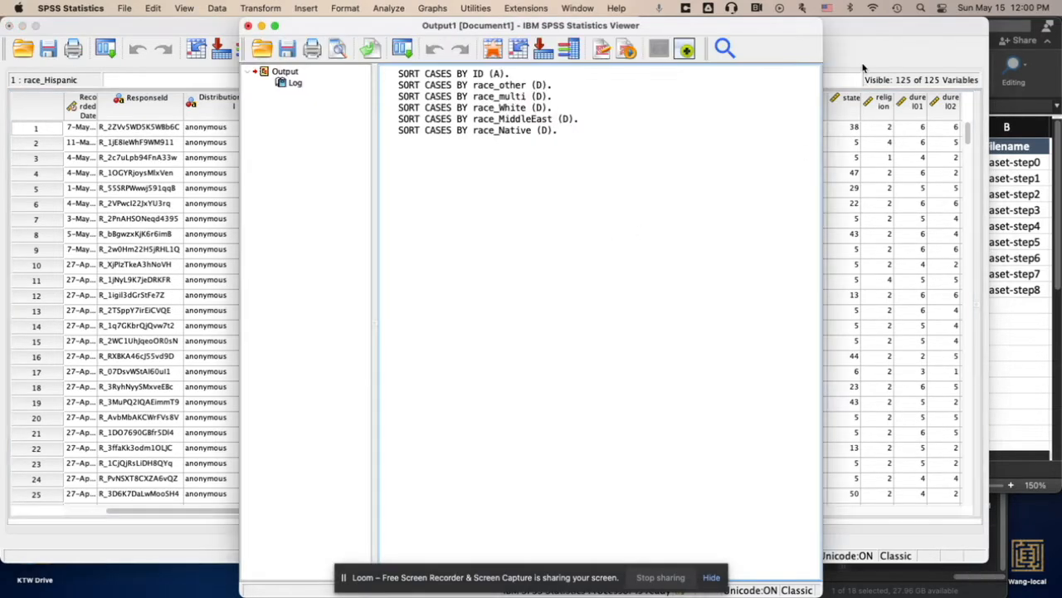
left_click(864, 77)
right_click(561, 108)
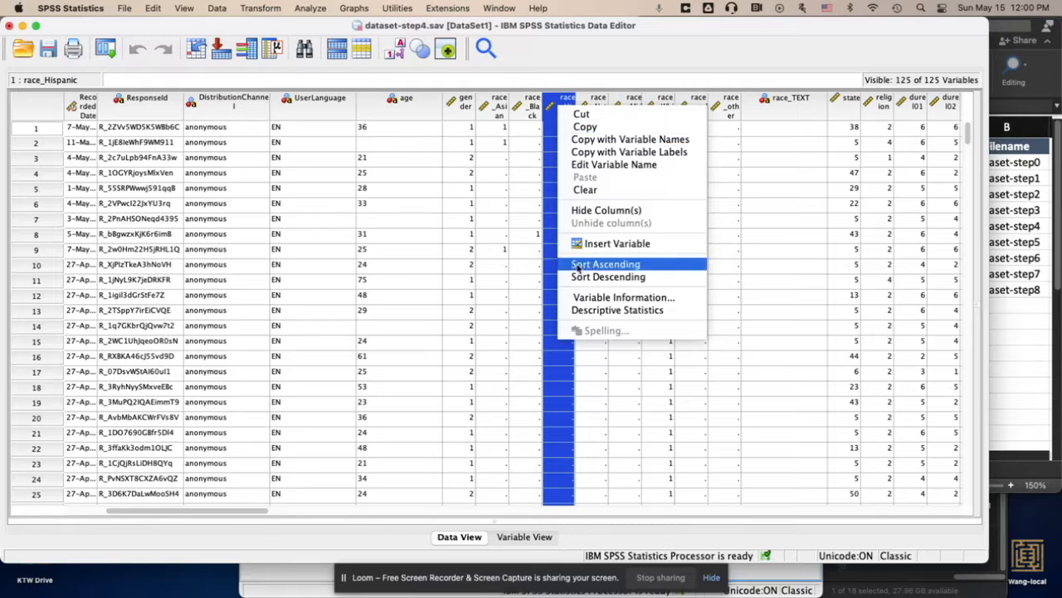
left_click(587, 276)
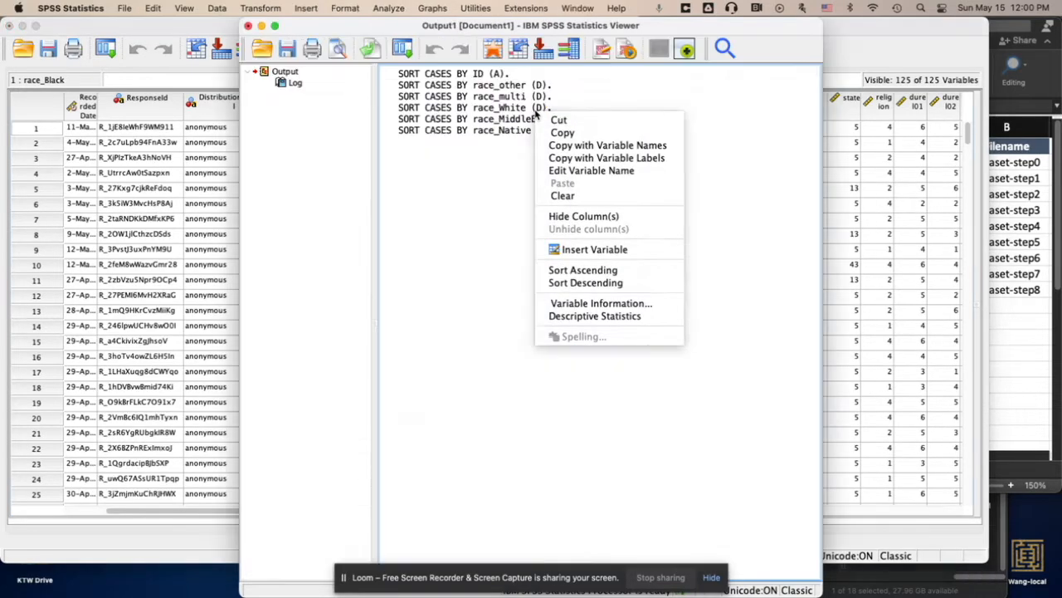
left_click(890, 36)
Step: Sort the cases in descending order by race_Black, then by race_Asian
right_click(534, 114)
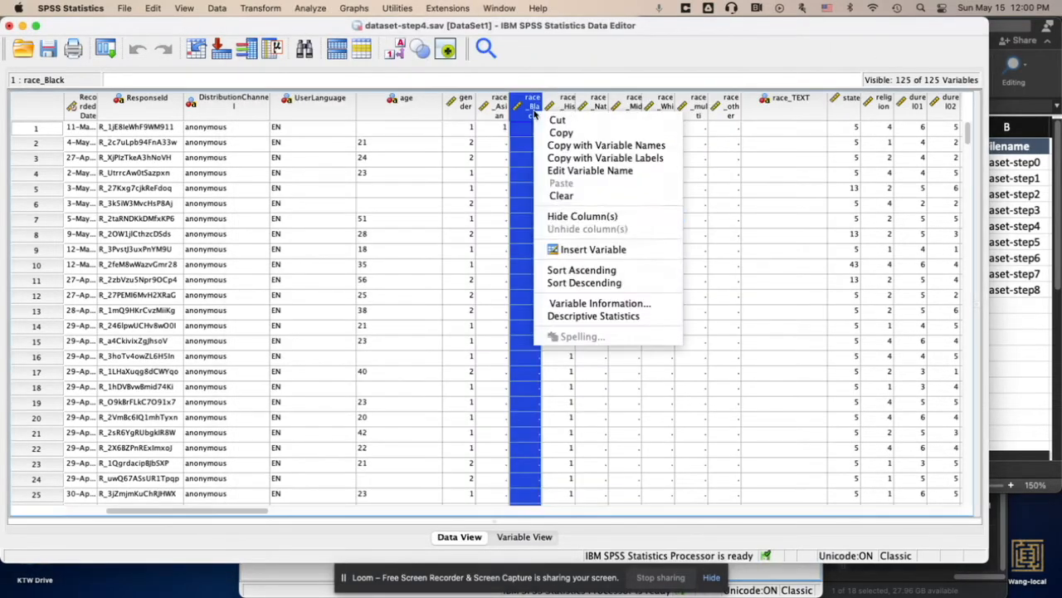
left_click(570, 282)
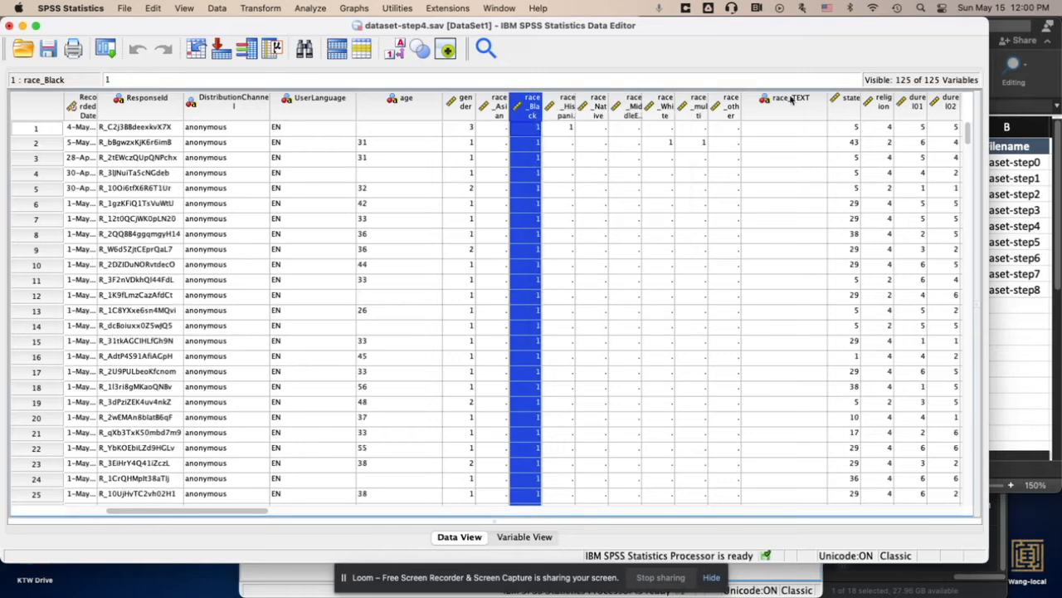
left_click(872, 33)
right_click(501, 109)
left_click(564, 277)
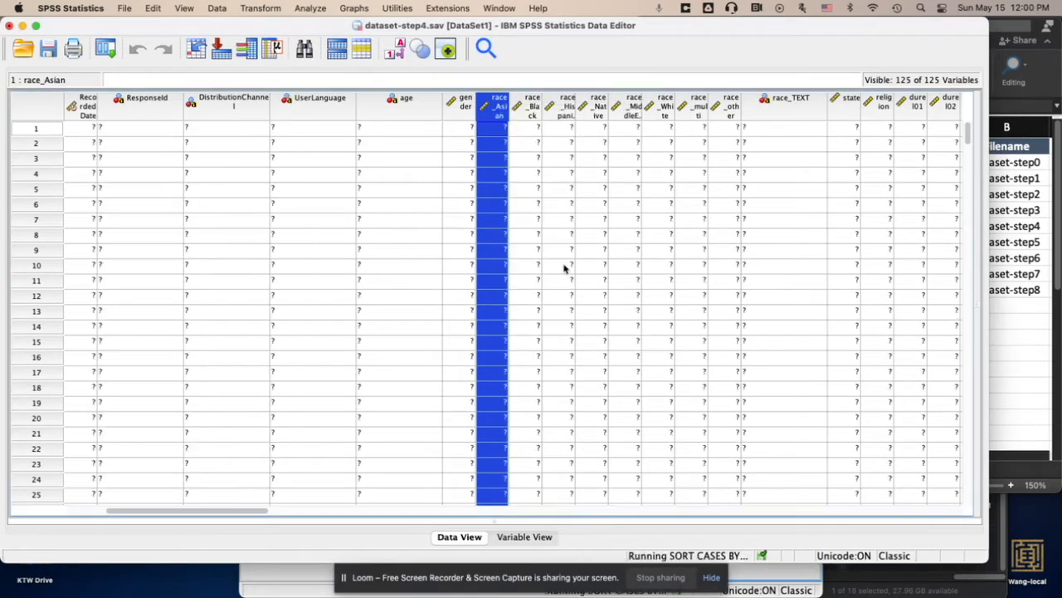
Step: Insert a new variable before race_Asian and name it RACE
left_click(852, 46)
right_click(499, 115)
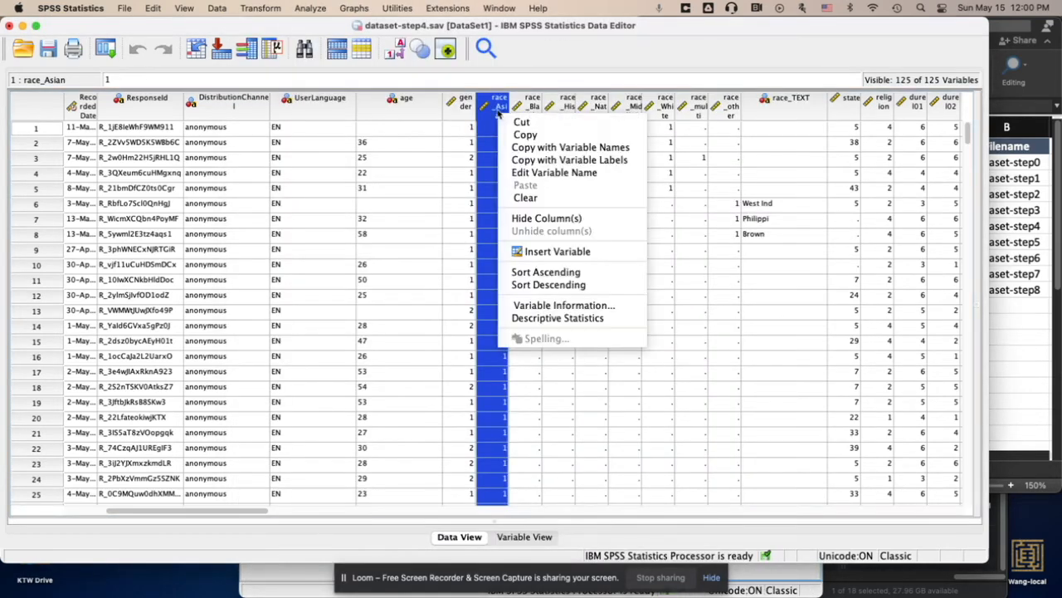
left_click(552, 250)
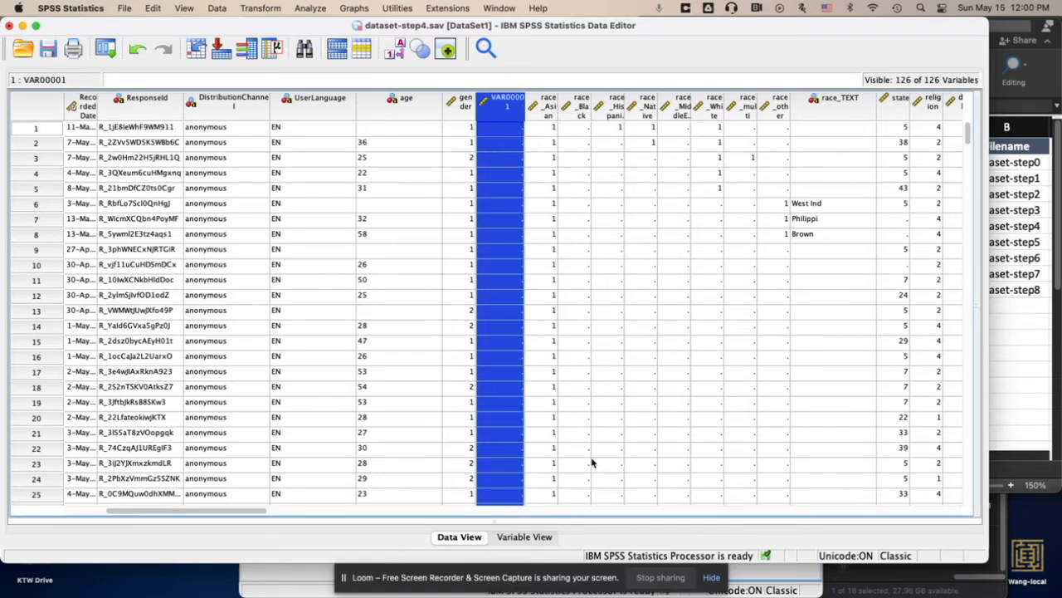
left_click(525, 539)
left_click(103, 289)
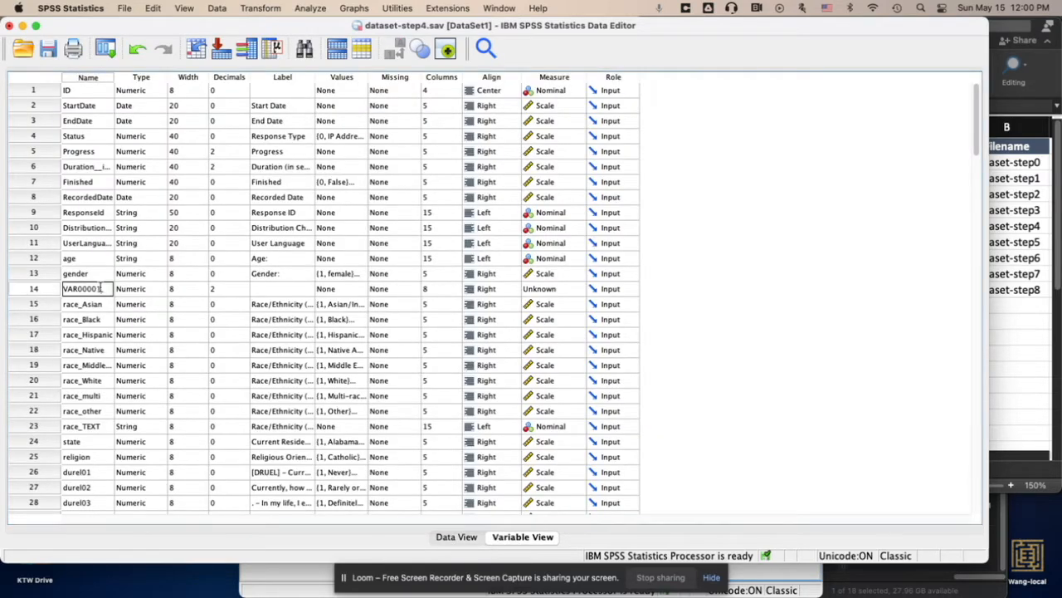
left_click_drag(100, 288, 53, 289)
type("RACE")
scroll(344, 305, "down", 2)
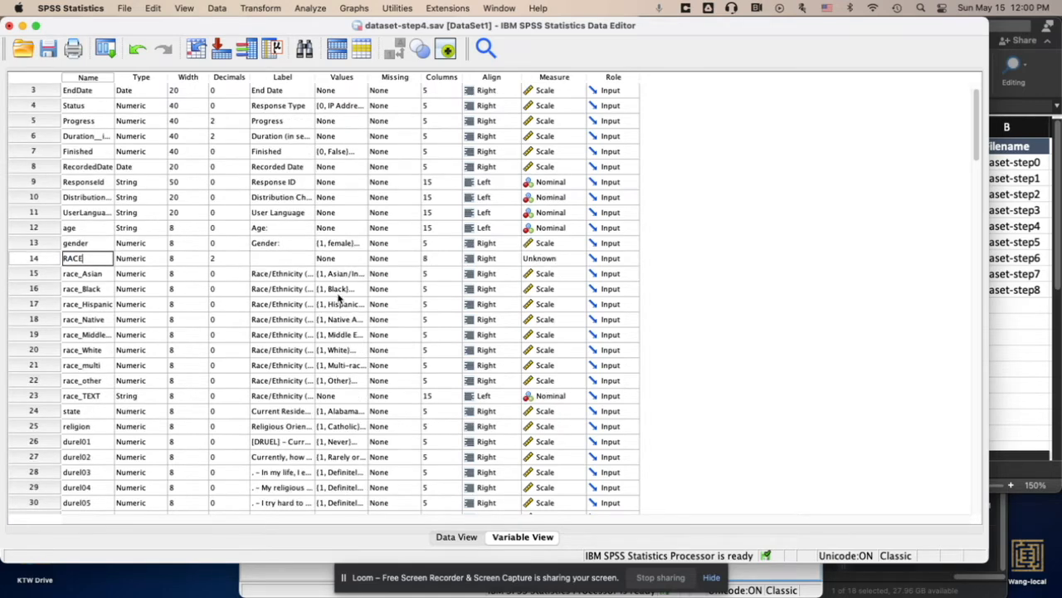
Step: Start the value labels for RACE with 1 as Asian and 2 as Black
left_click(353, 261)
left_click(360, 259)
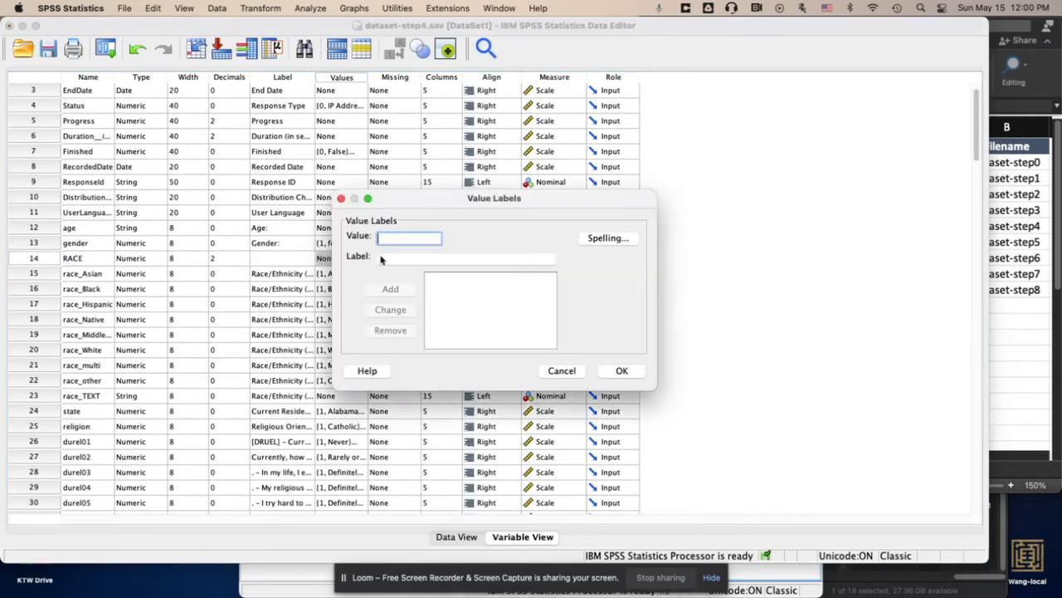
type("1")
left_click(401, 259)
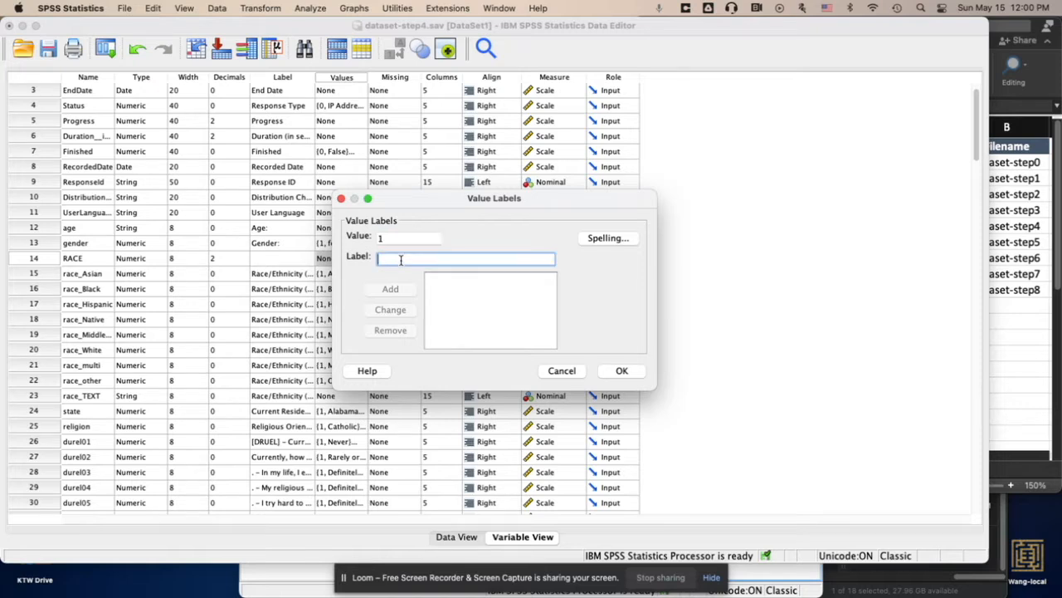
type("Asian")
left_click(390, 288)
type("2")
left_click(395, 259)
type("Black")
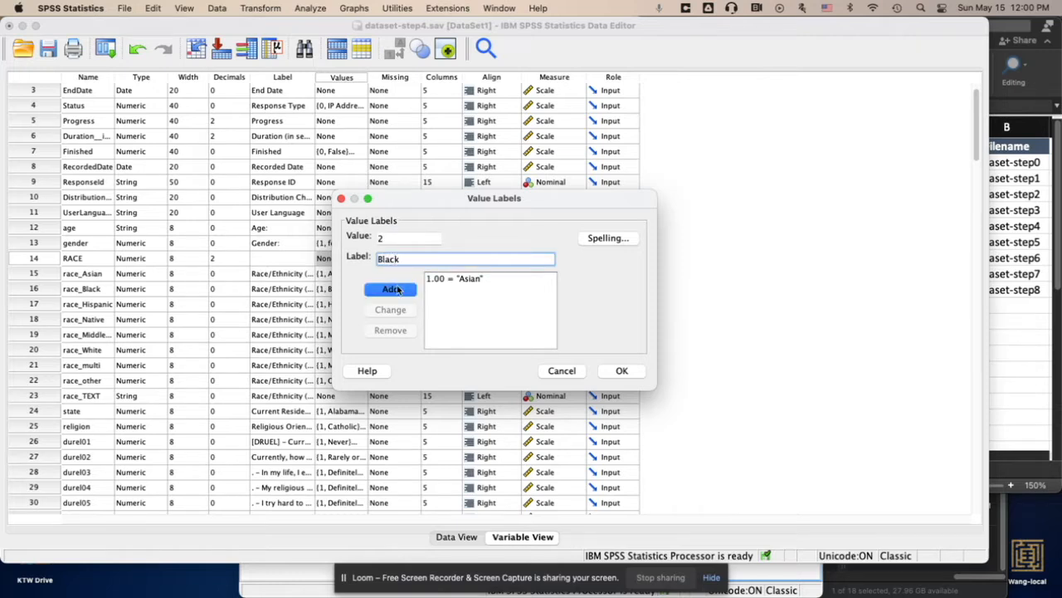
left_click(393, 289)
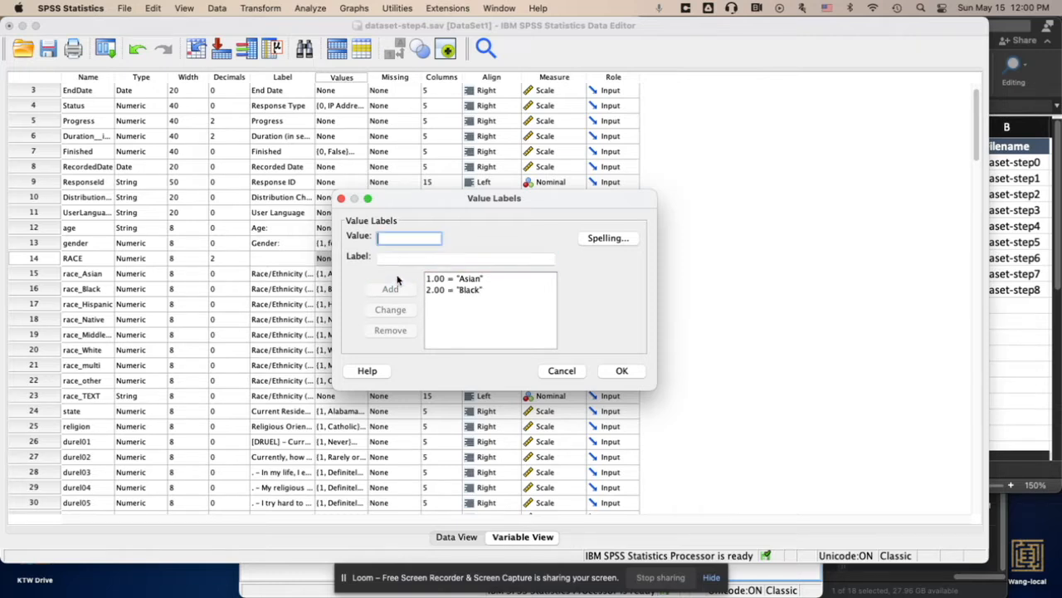
Step: Add the value labels 3 as Hispanic and 4 as Native to RACE
type("3")
left_click(395, 257)
type("H")
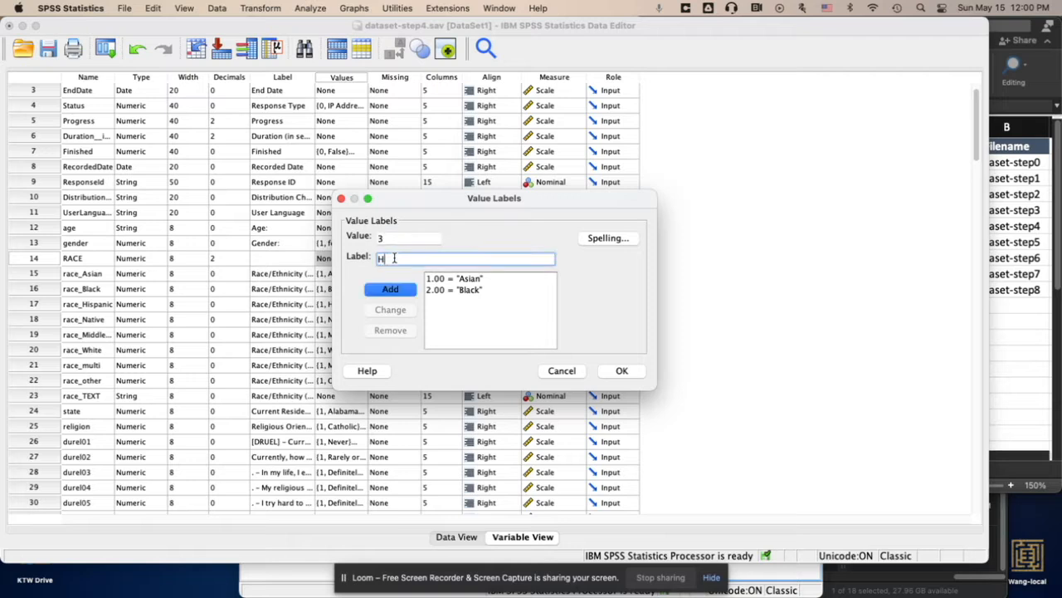
type("ispanic")
left_click(403, 291)
type("4")
left_click(399, 259)
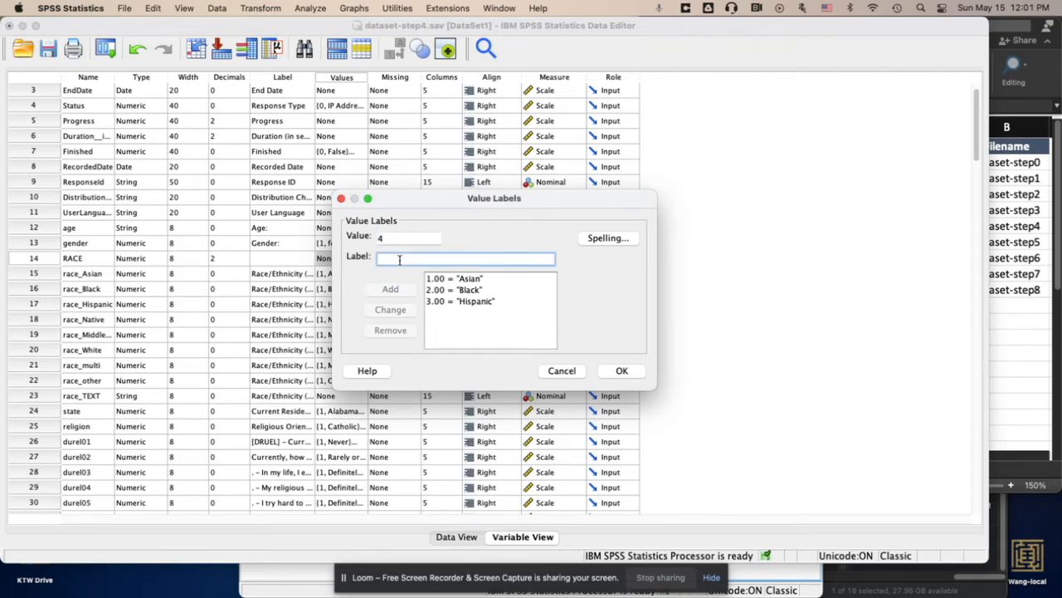
type("Native")
left_click(398, 291)
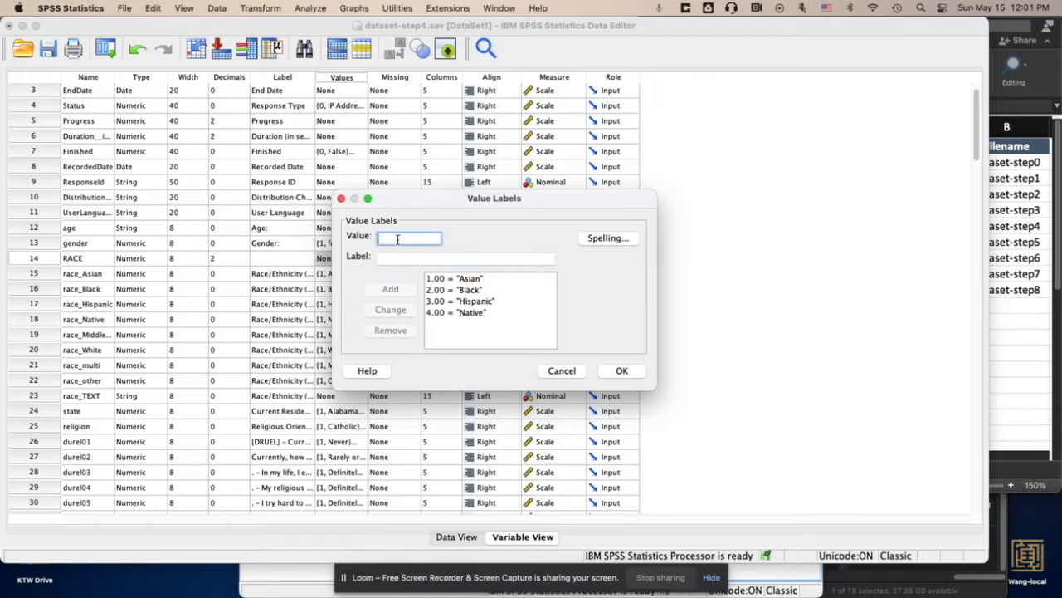
Step: Add the value labels 5 as MiddleEast and 6 as White to RACE
type("5")
left_click(393, 259)
type("M")
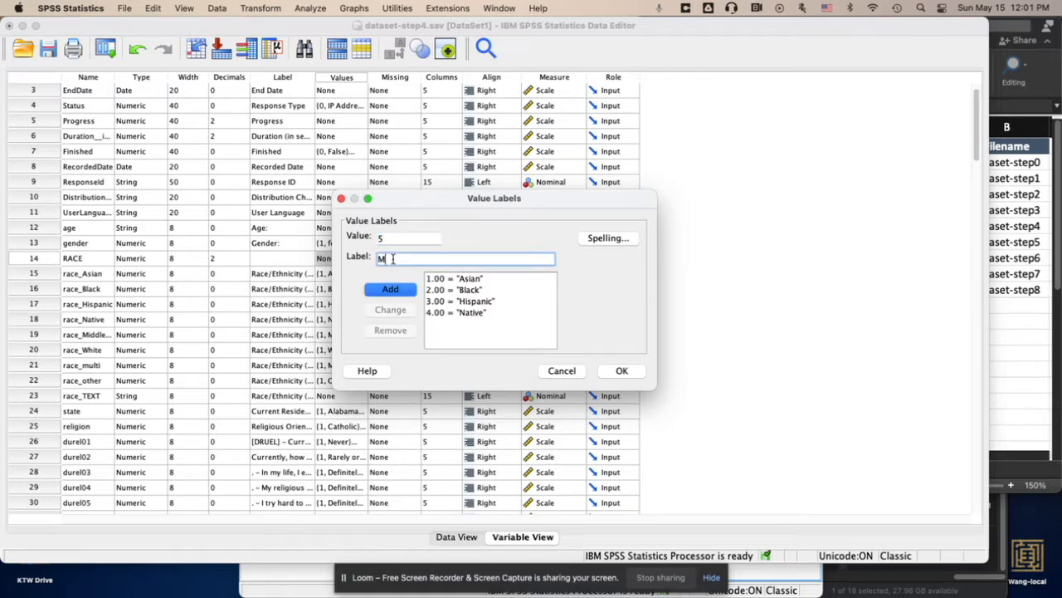
type("iddleEasst")
left_click(390, 291)
type("6")
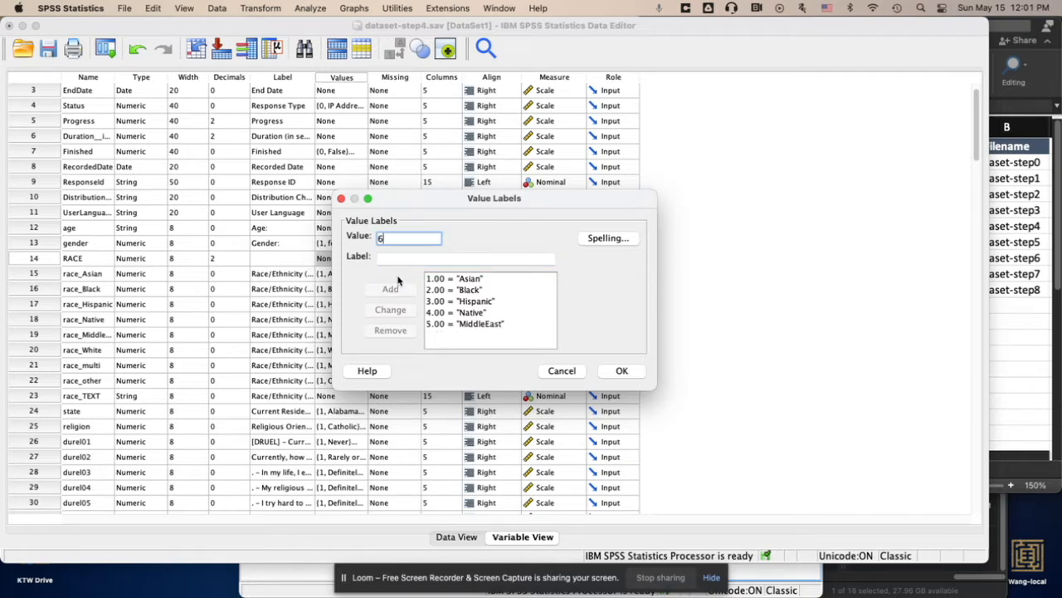
left_click(396, 258)
type("White")
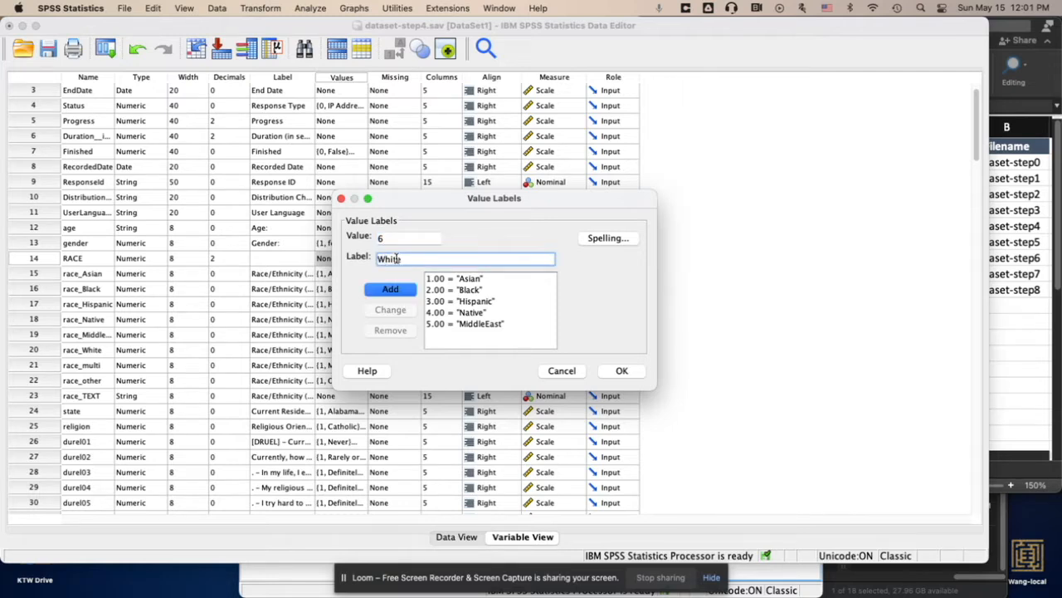
left_click(387, 289)
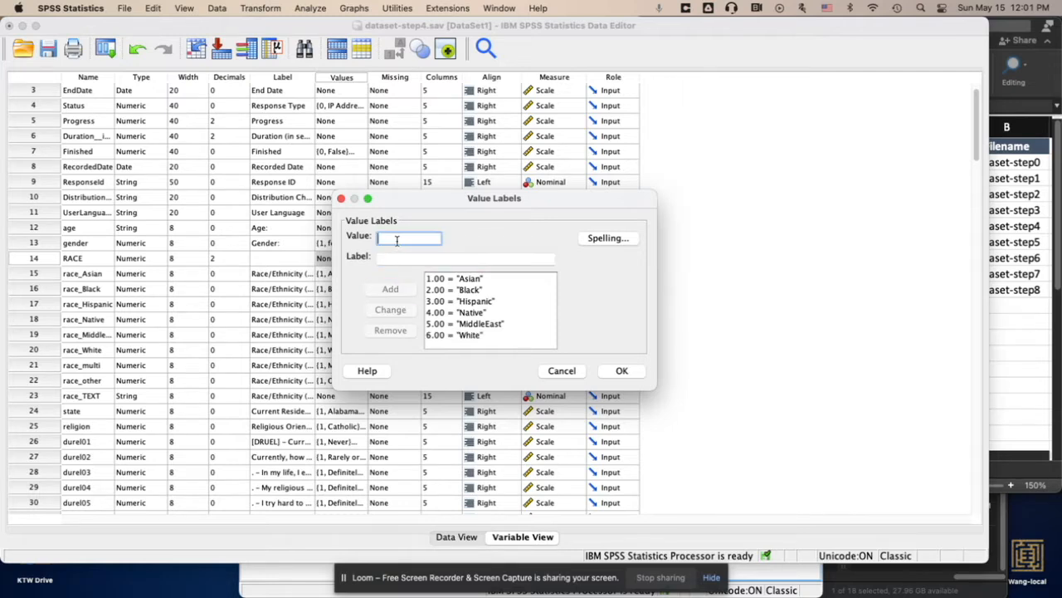
Step: Add the value labels 7 as multi and 8 as other to RACE, and apply the label set
left_click(396, 257)
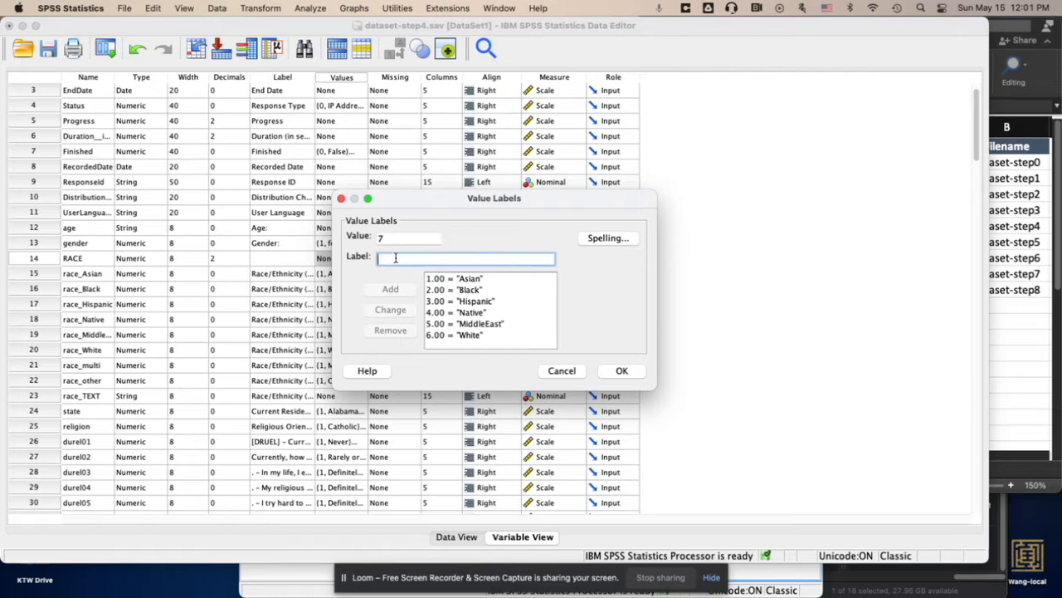
type("Mu")
key("BackSpace")
key("BackSpace")
type("multi")
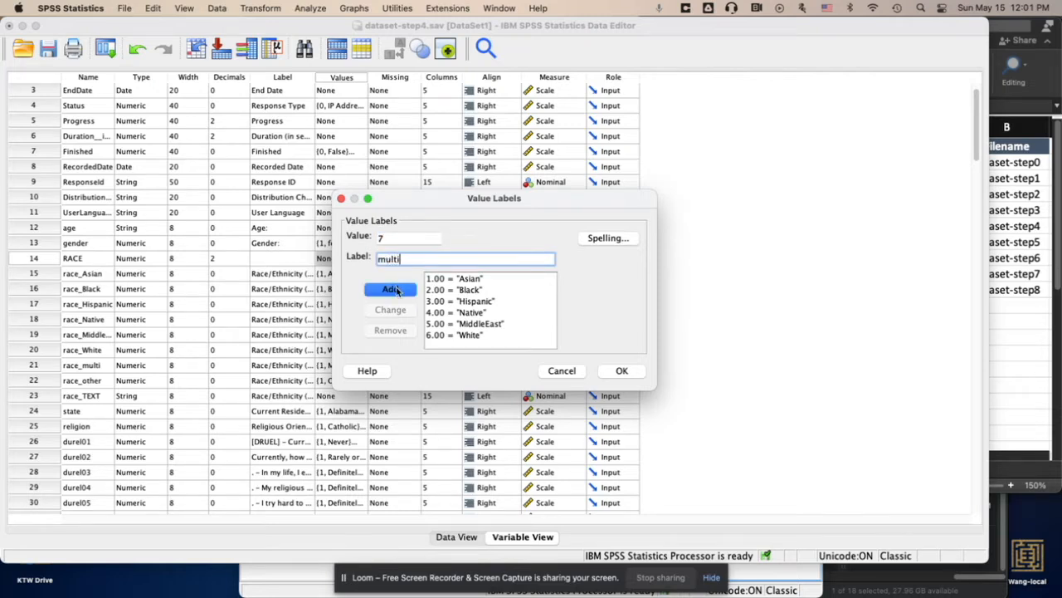
left_click(396, 290)
type("8")
left_click(400, 258)
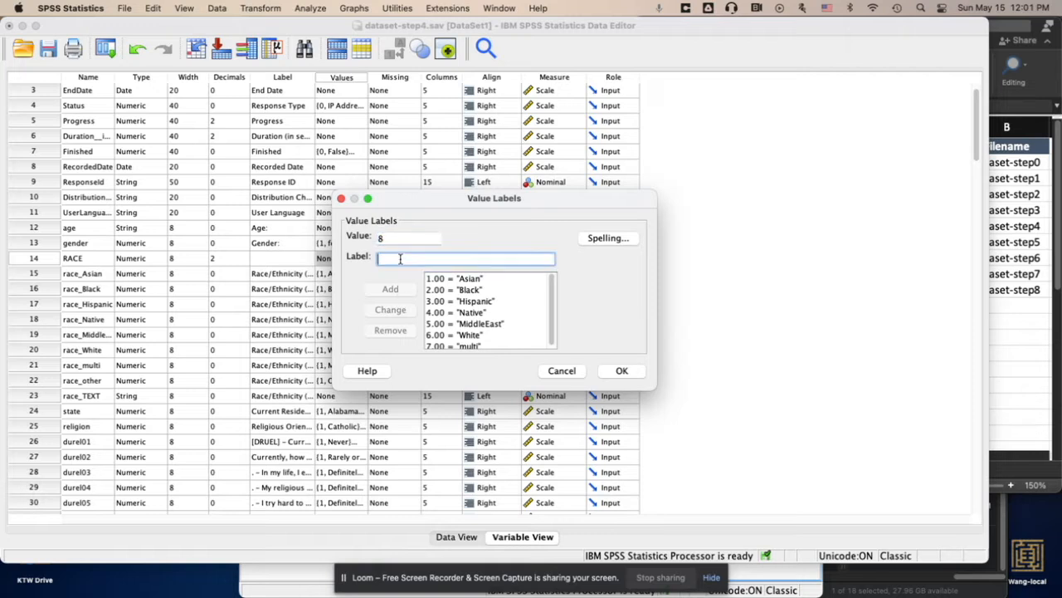
type("oth")
left_click(397, 289)
left_click(620, 371)
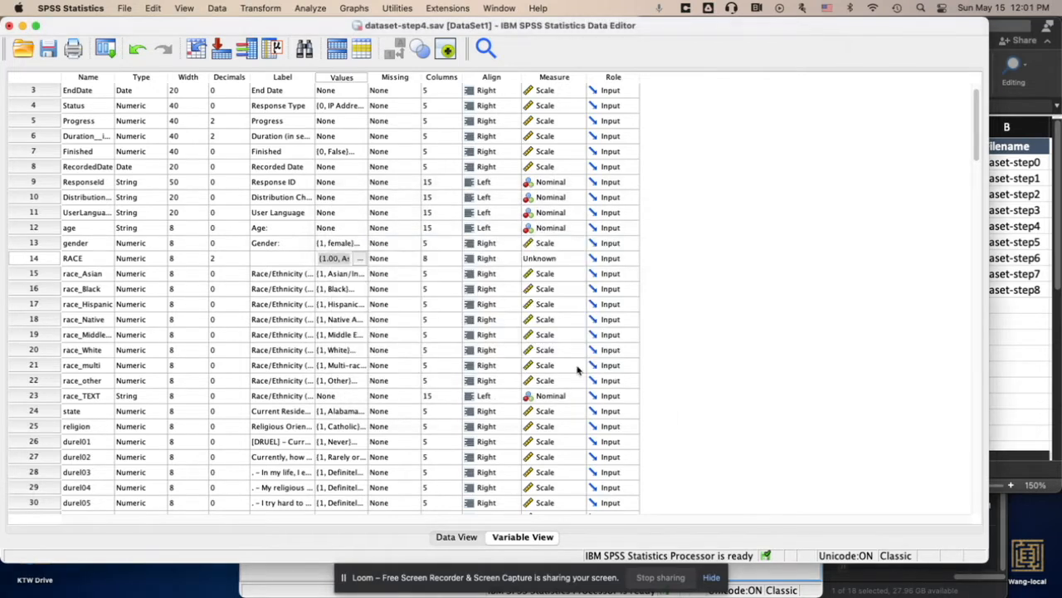
Step: Return to the case data and set RACE to 6 for cases 1 through 5
left_click(456, 537)
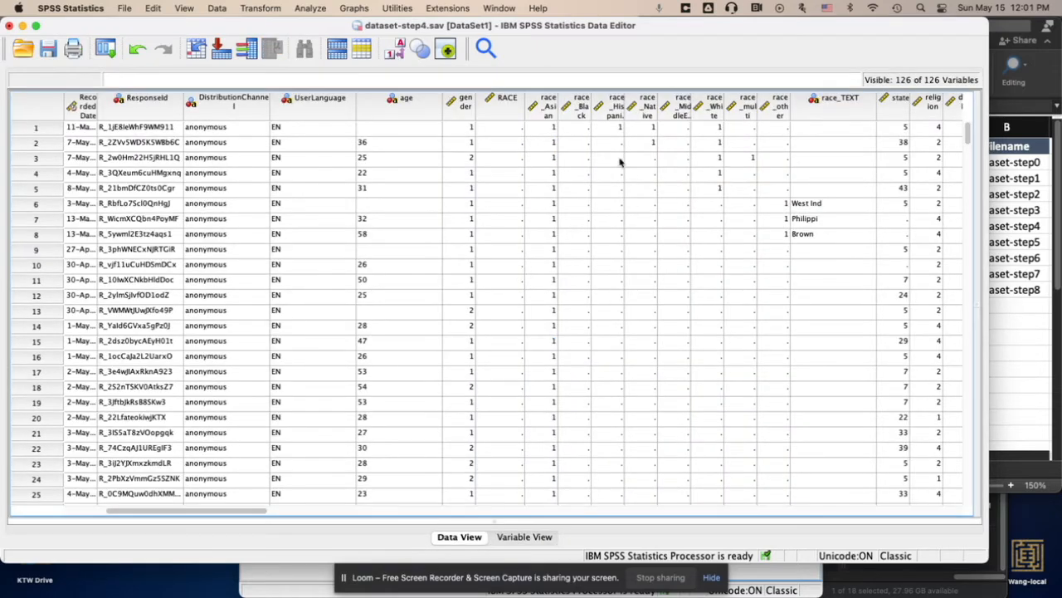
left_click(501, 131)
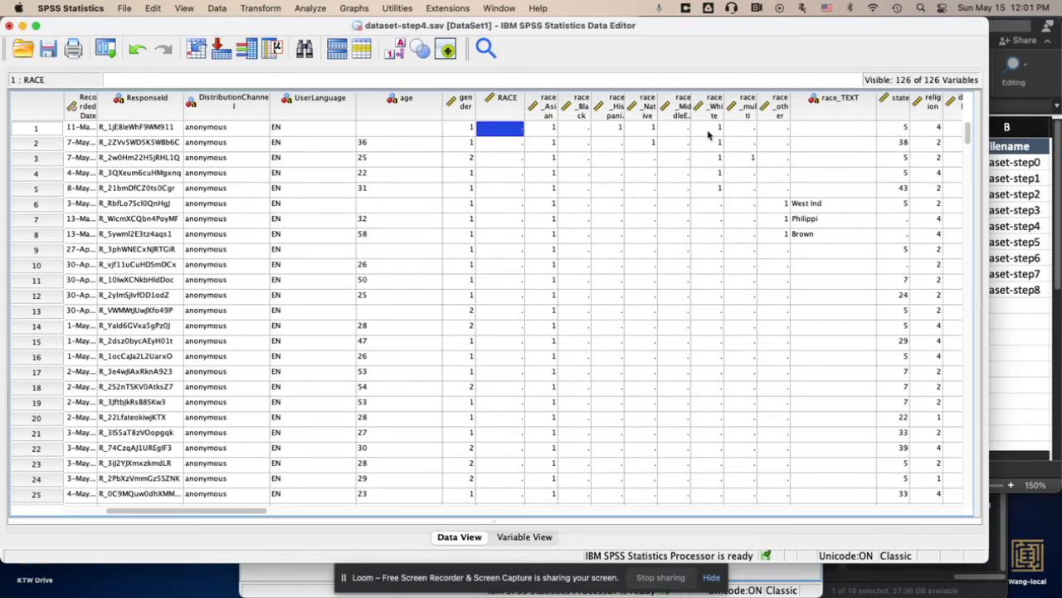
type("6")
key("Return")
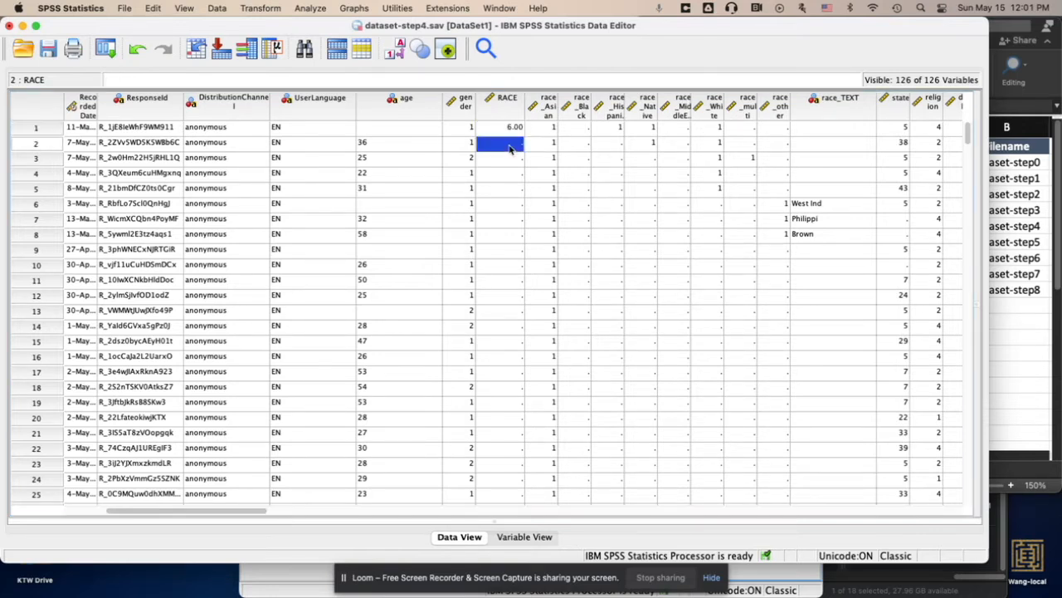
type("6")
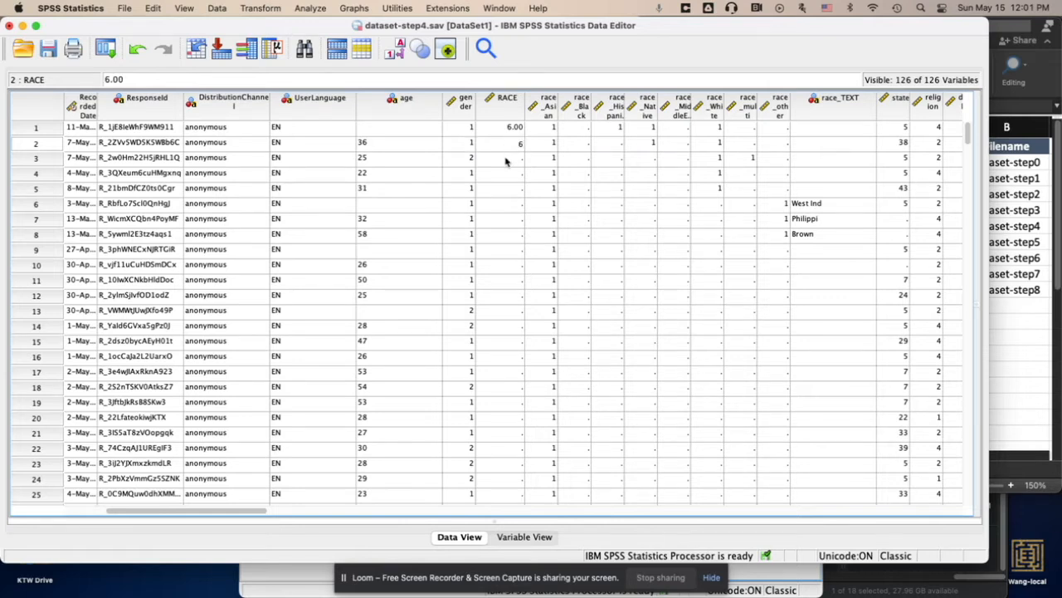
left_click(508, 160)
type("6")
scroll(504, 164, "right", 1)
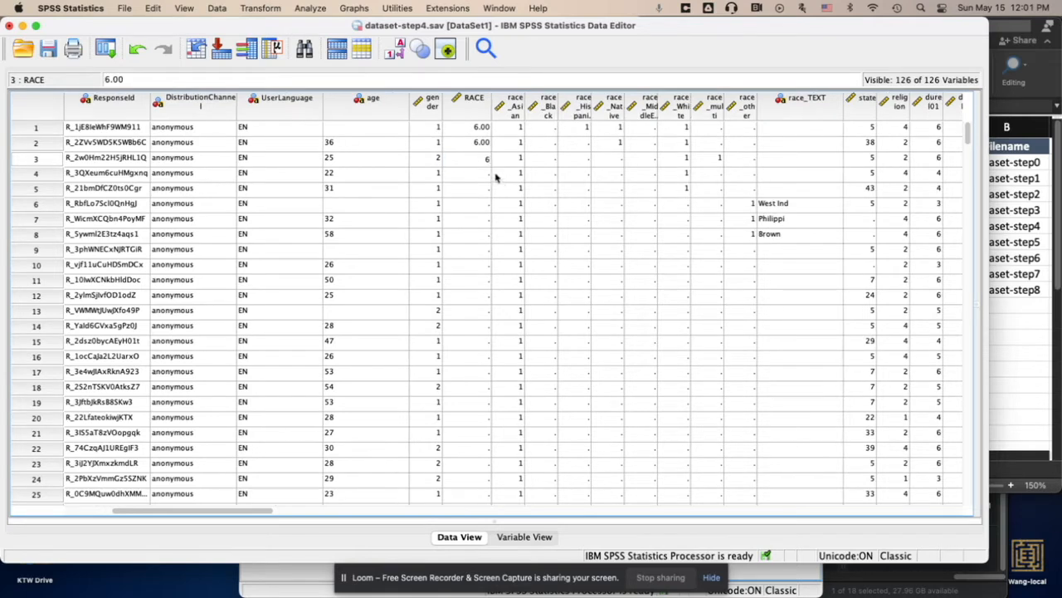
left_click(473, 178)
type("6")
left_click(468, 193)
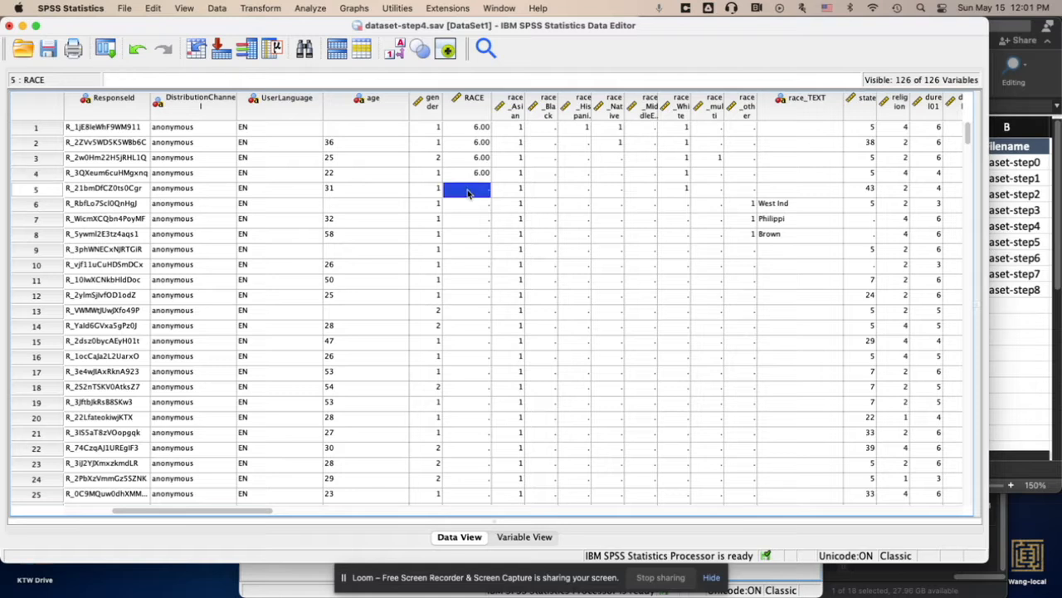
type("6")
Step: Set RACE to 7 for cases 6 through 8, which have race_other marked
left_click(467, 206)
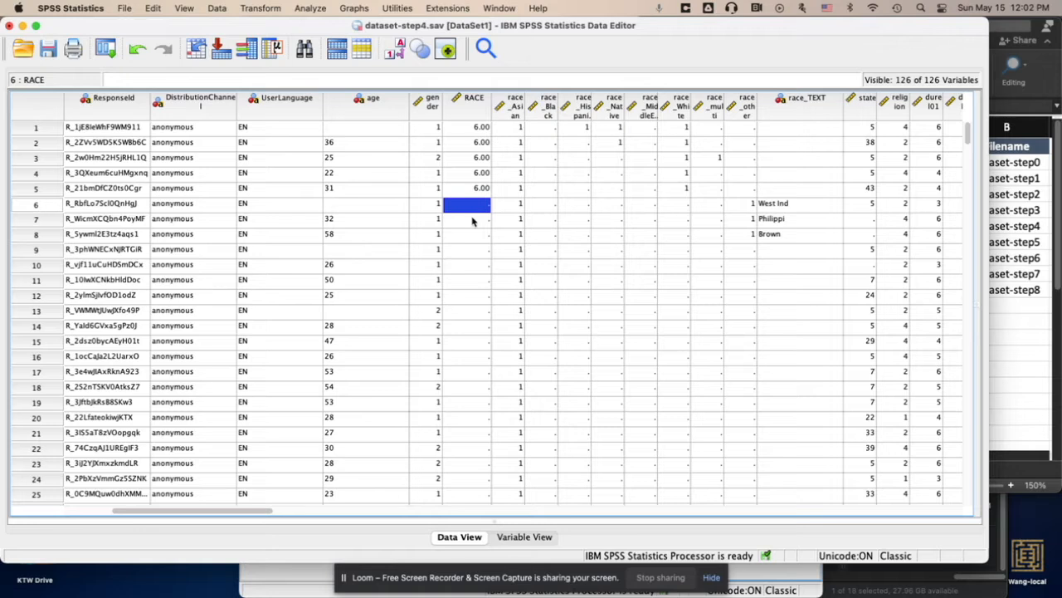
type("7")
key("Return")
type("7")
key("Return")
type("7")
key("Return")
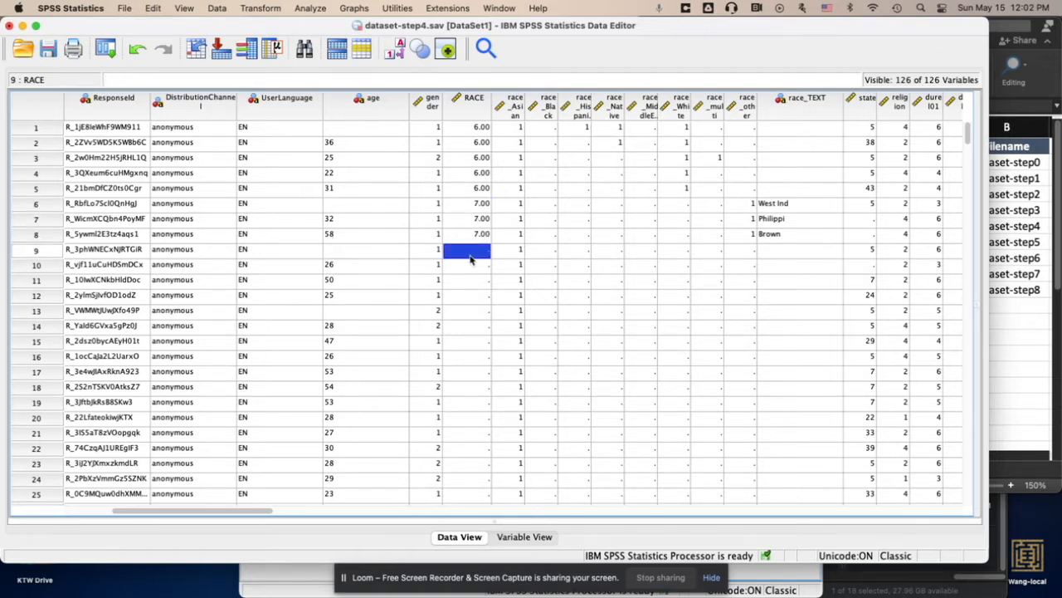
Step: Set RACE to 1 for case 9, the first case with only race_Asian marked
scroll(470, 259, "right", 4)
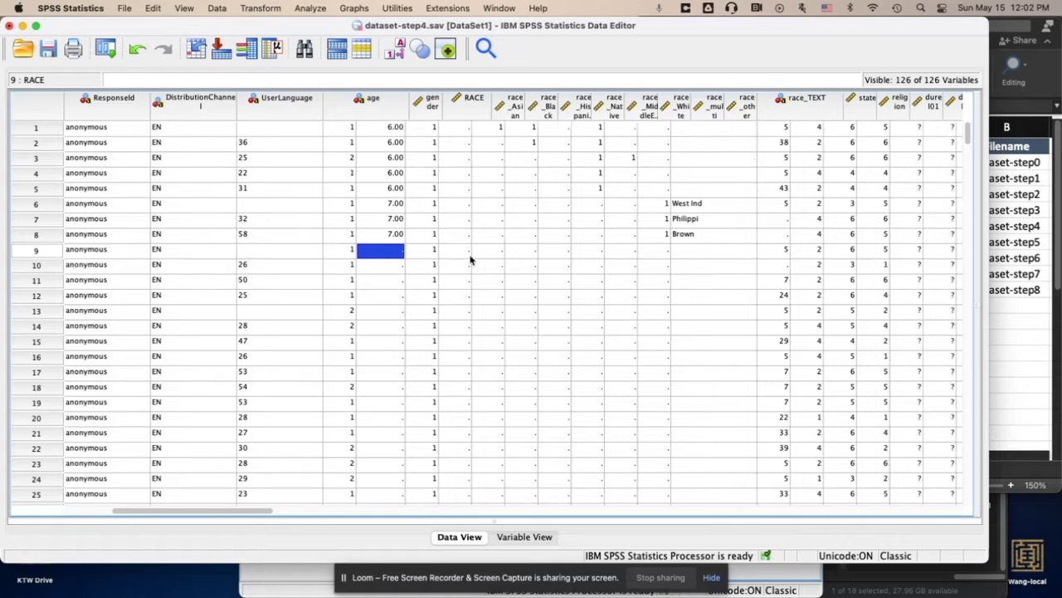
scroll(498, 261, "left", 10)
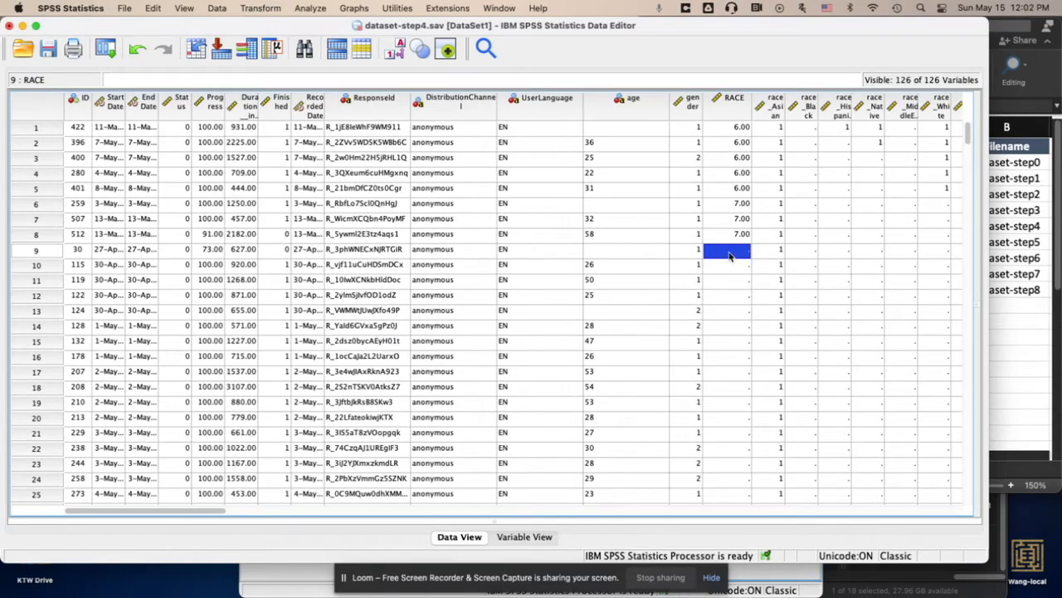
type("1")
left_click(727, 280)
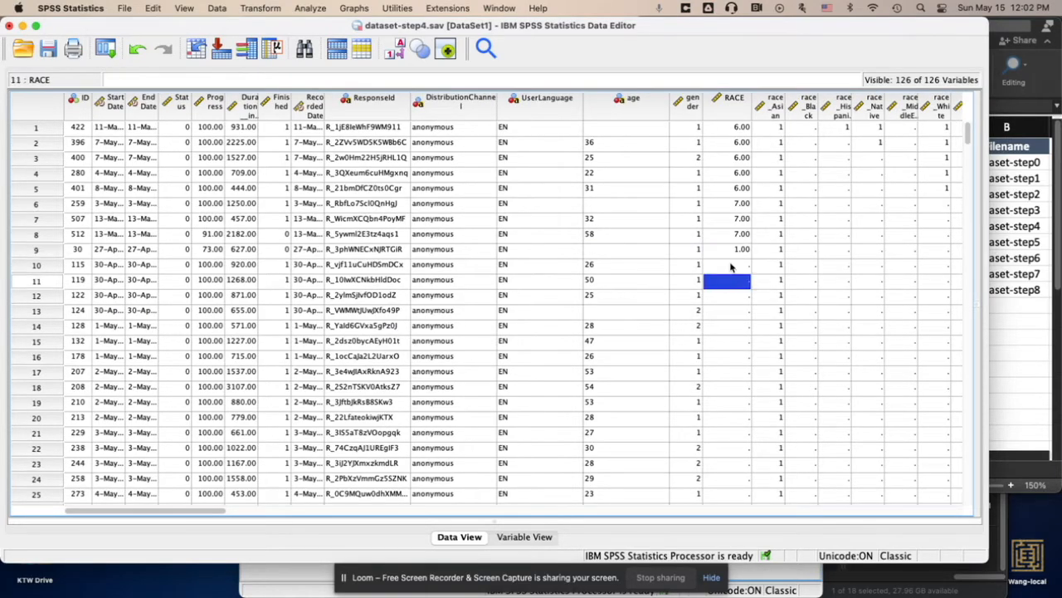
Step: Copy the RACE value of case 9 to the remaining Asian-only cases, 10 through 54
left_click(732, 253)
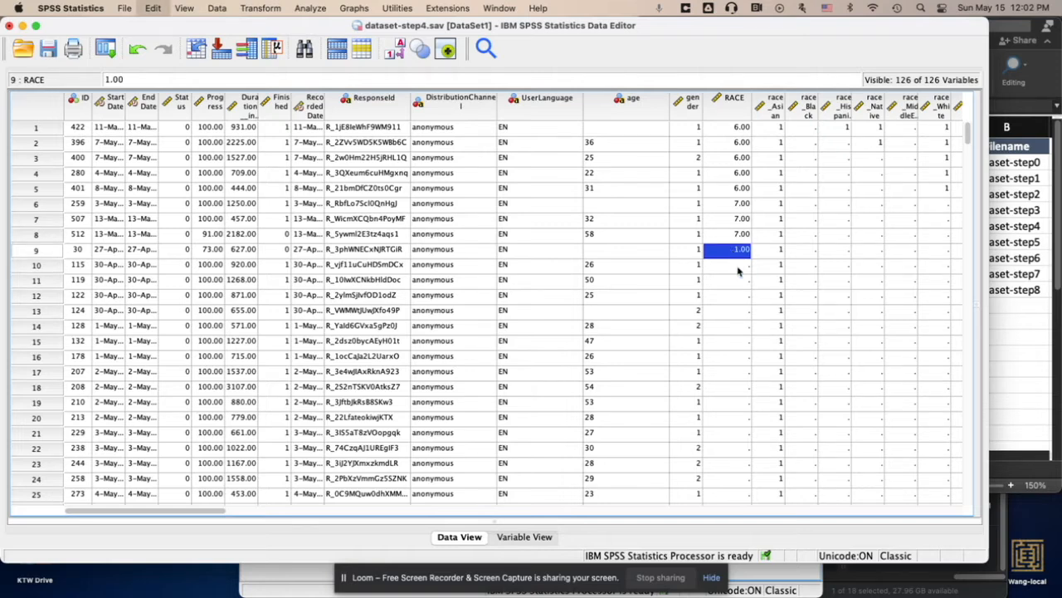
scroll(733, 273, "right", 5)
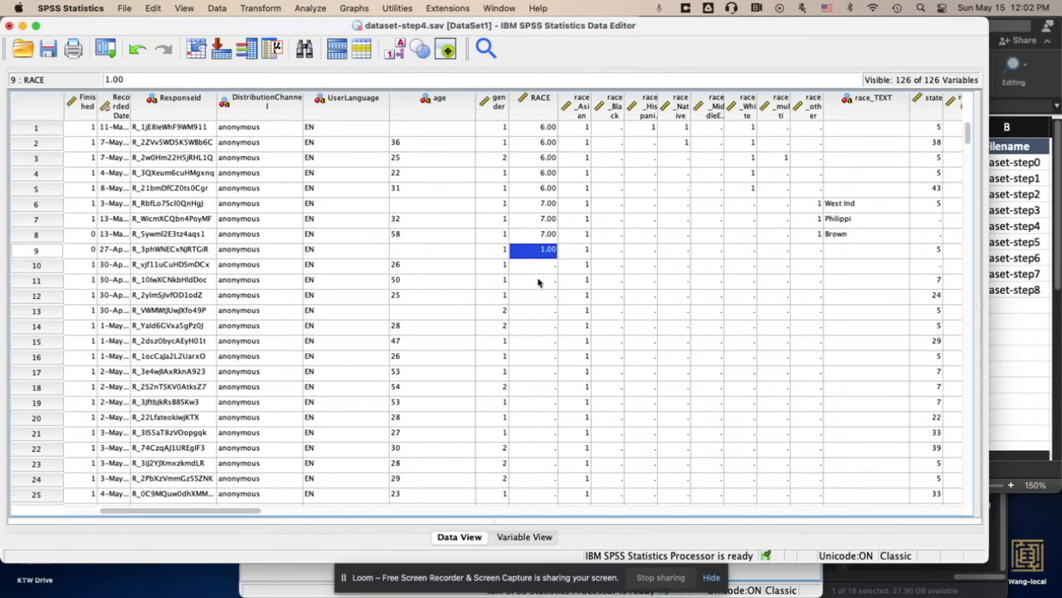
left_click(536, 267)
left_click(537, 254)
right_click(538, 254)
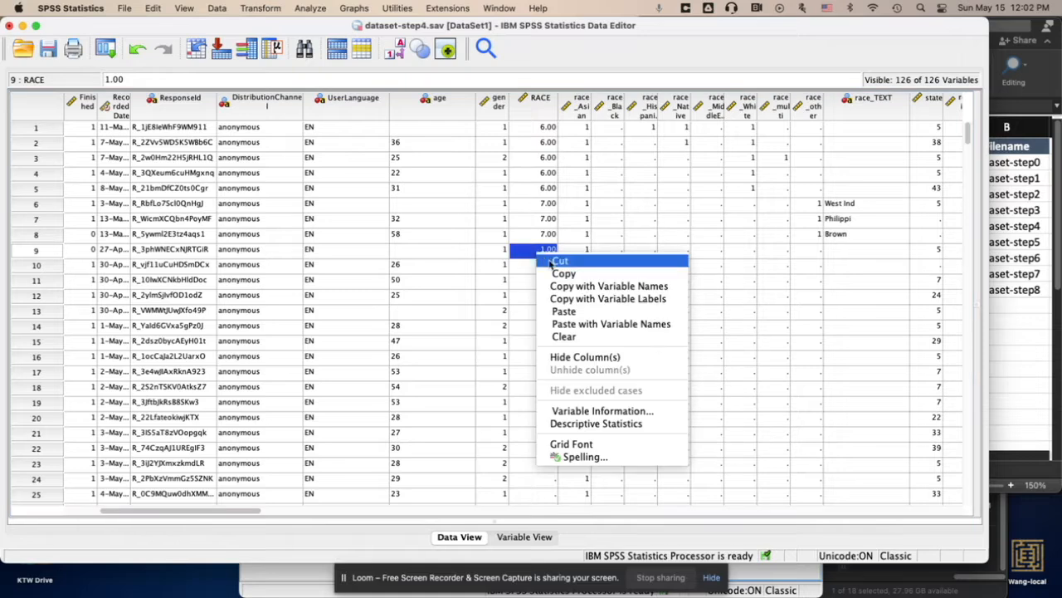
left_click(556, 273)
mouse_move(543, 267)
left_mouse_down()
mouse_move(542, 519)
mouse_move(540, 207)
mouse_move(538, 254)
left_mouse_up()
right_click(537, 262)
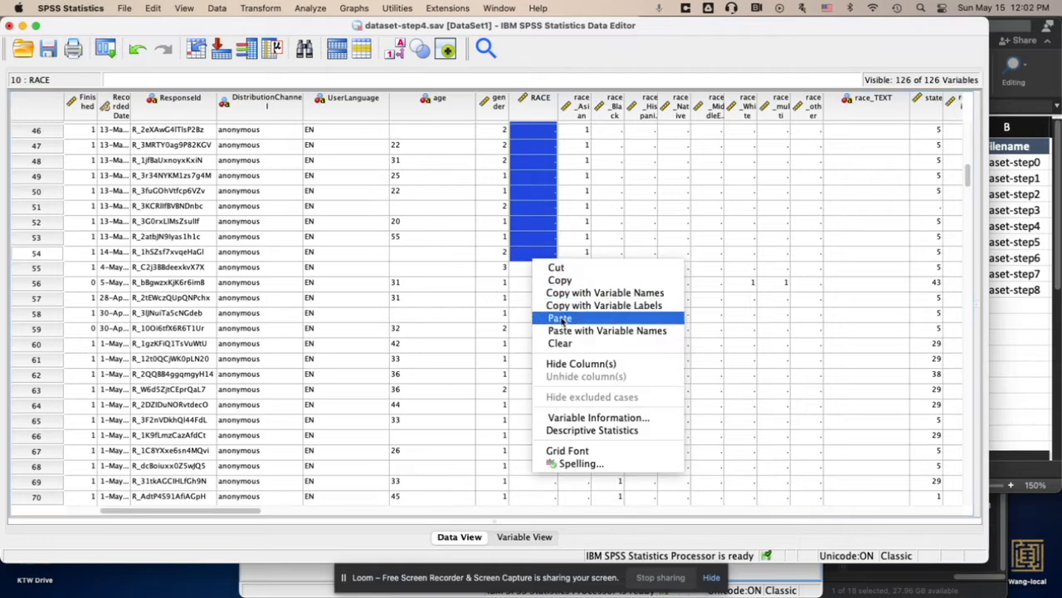
left_click(560, 319)
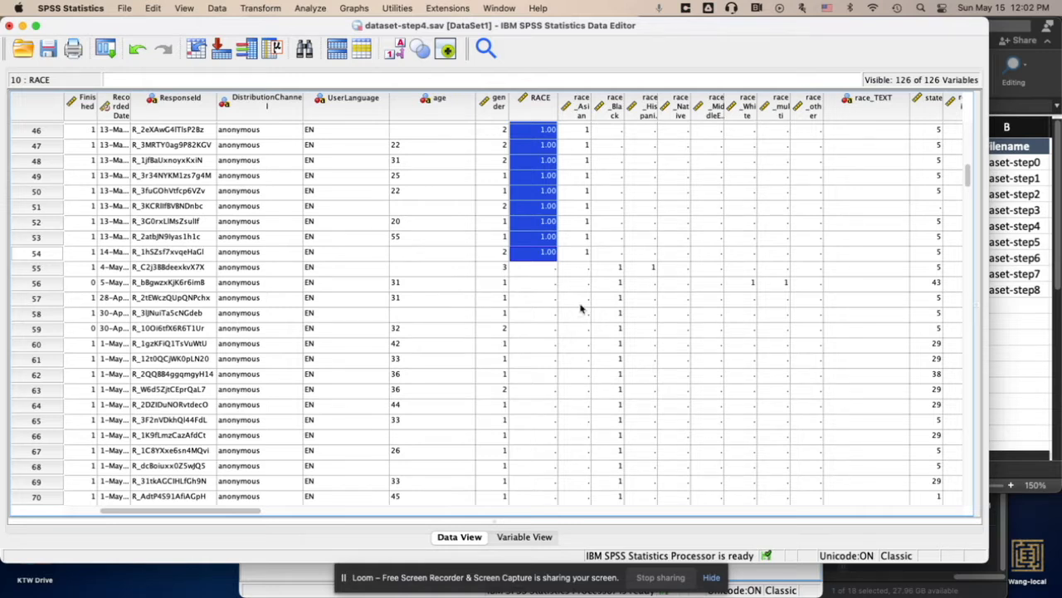
Step: Set RACE to 6 for cases 55 and 56, which have race_Black marked together with other race columns
left_click(533, 272)
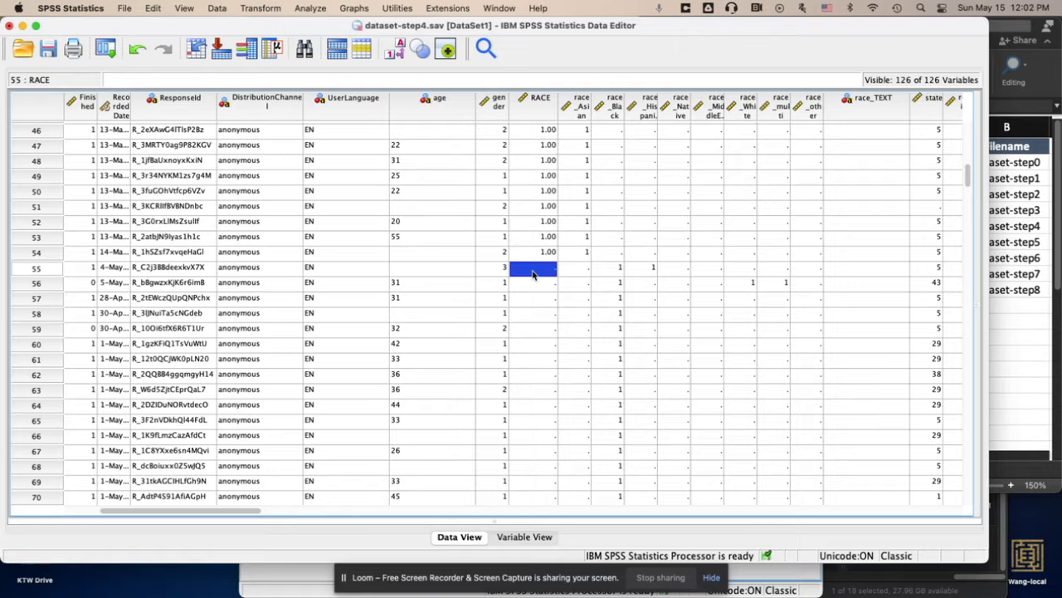
type("6")
key("Return")
type("6")
key("Return")
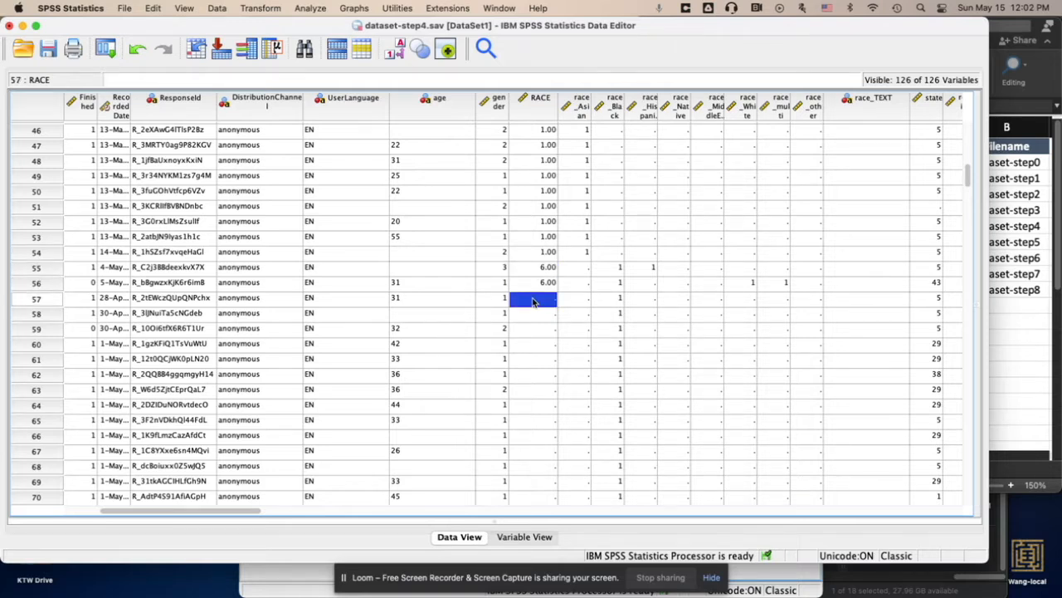
Step: Set RACE to 2 for case 57 and copy that value to the remaining Black-only cases, 58 through 105
type("2")
key("Return")
left_click(548, 301)
right_click(548, 302)
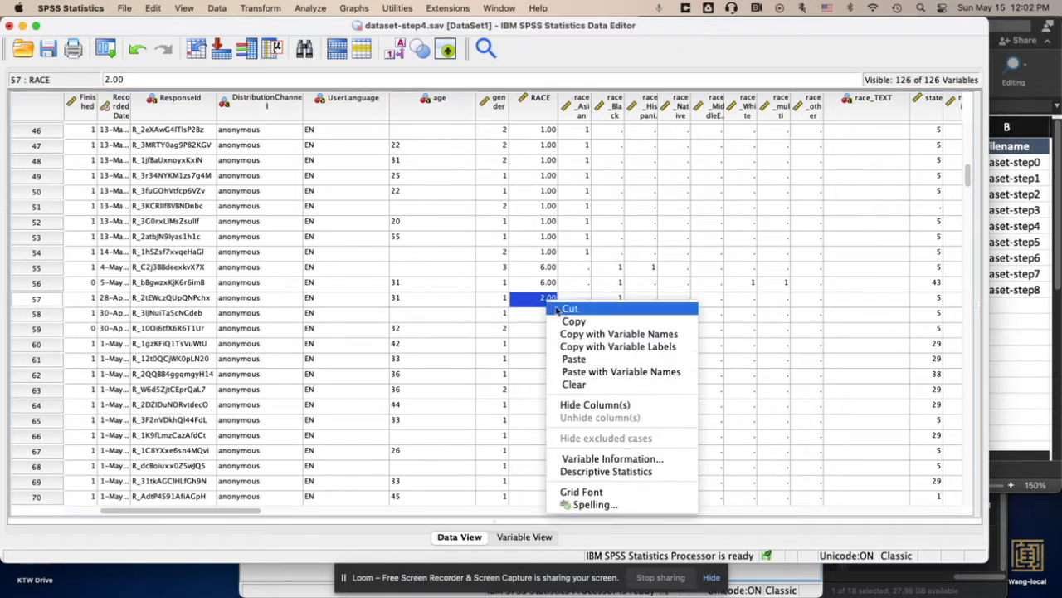
left_click(572, 321)
left_click_drag(549, 316, 548, 425)
right_click(548, 425)
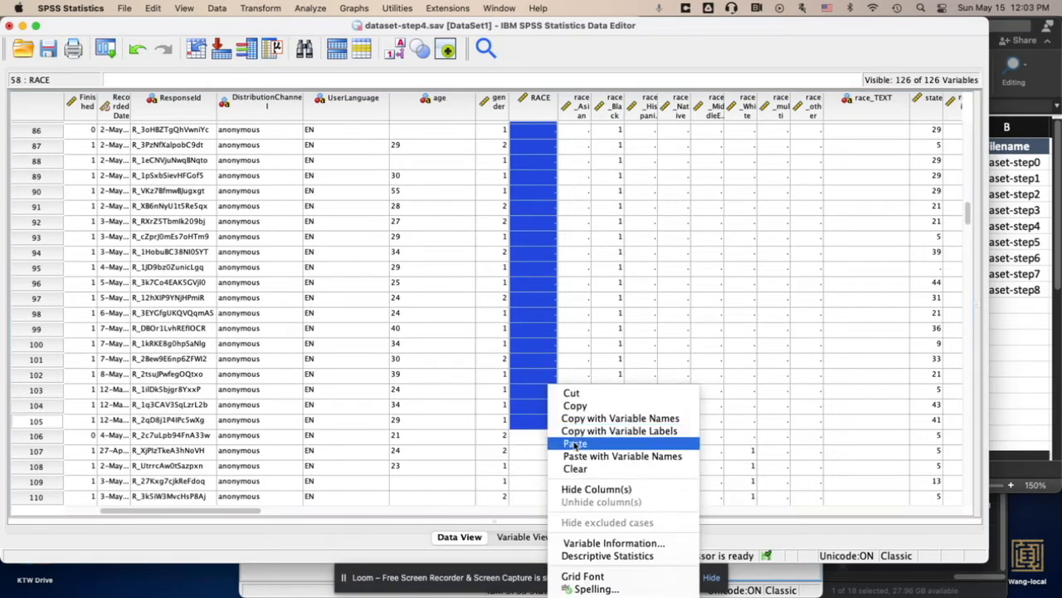
left_click(573, 444)
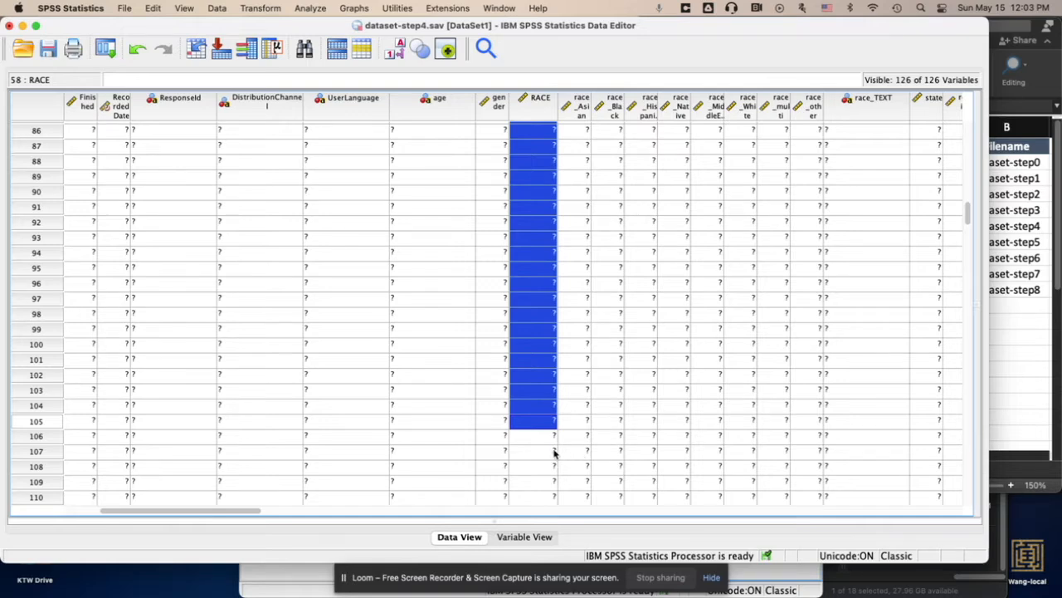
left_click(543, 453)
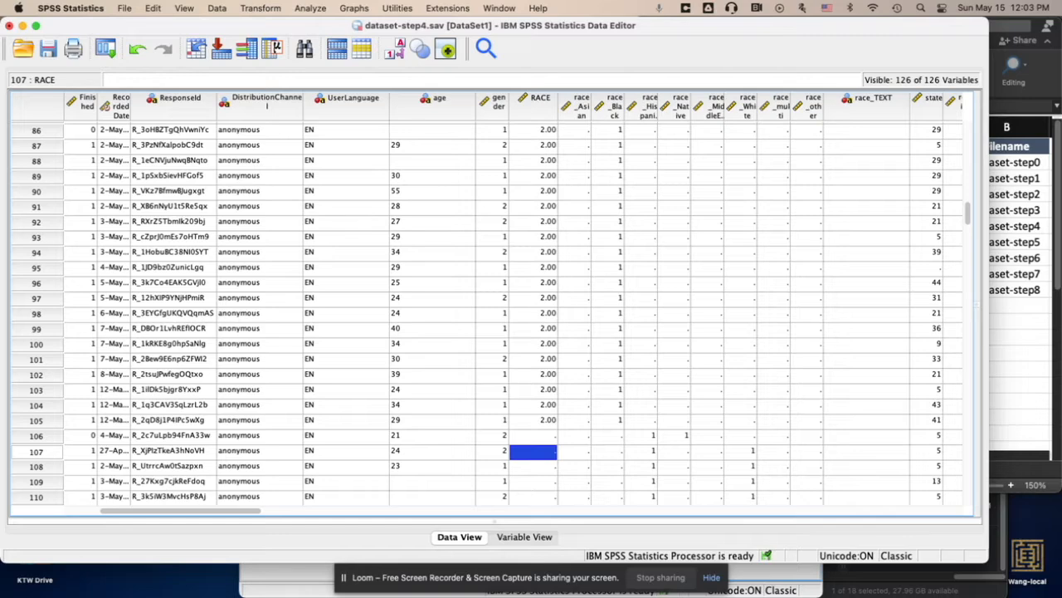
Step: Bring the Excel cleaning memo forward to check the current step, and sort the SPSS cases by age in ascending order
left_click(1035, 342)
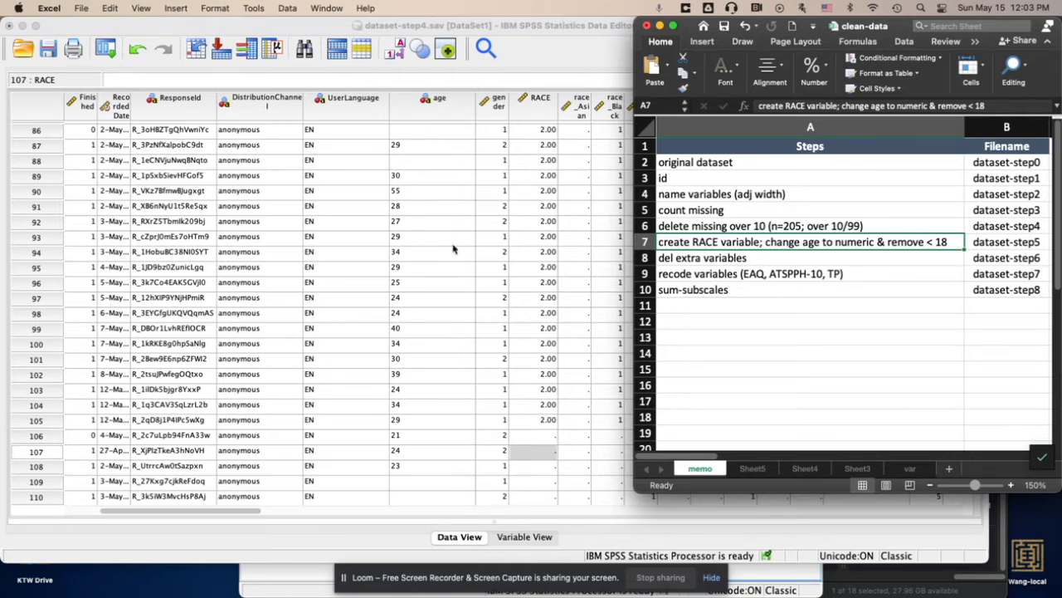
right_click(427, 101)
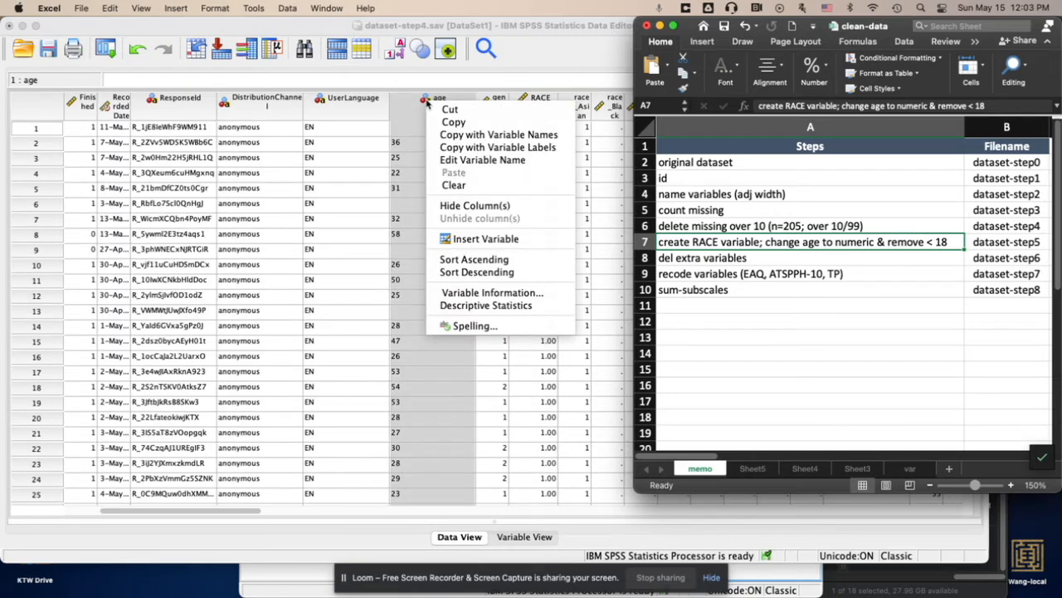
left_click(464, 261)
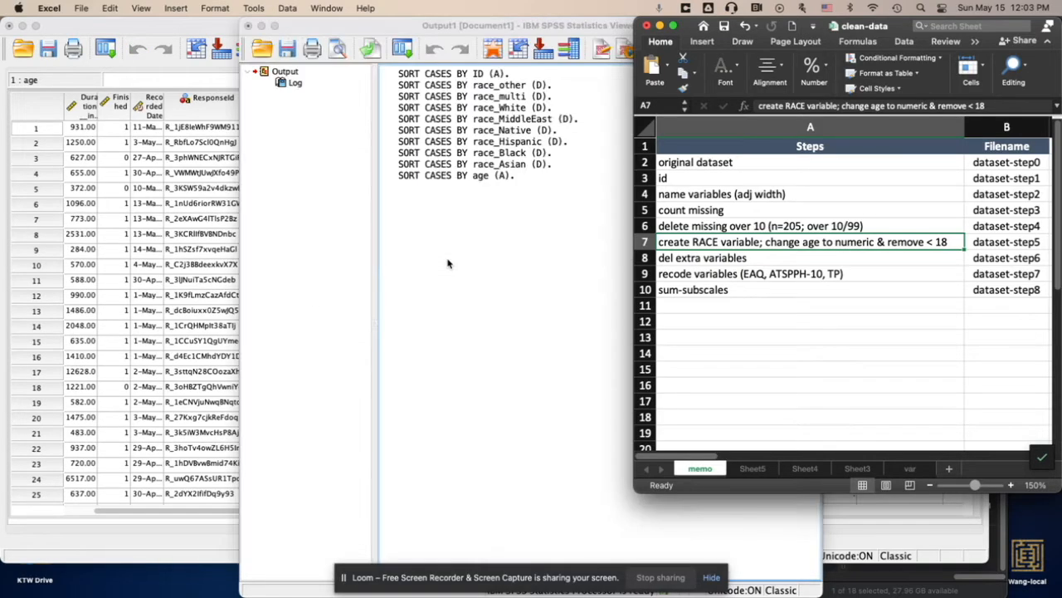
Step: Return to the sorted case data and delete case 89, the respondent aged 17
left_click(181, 30)
scroll(474, 232, "down", 15)
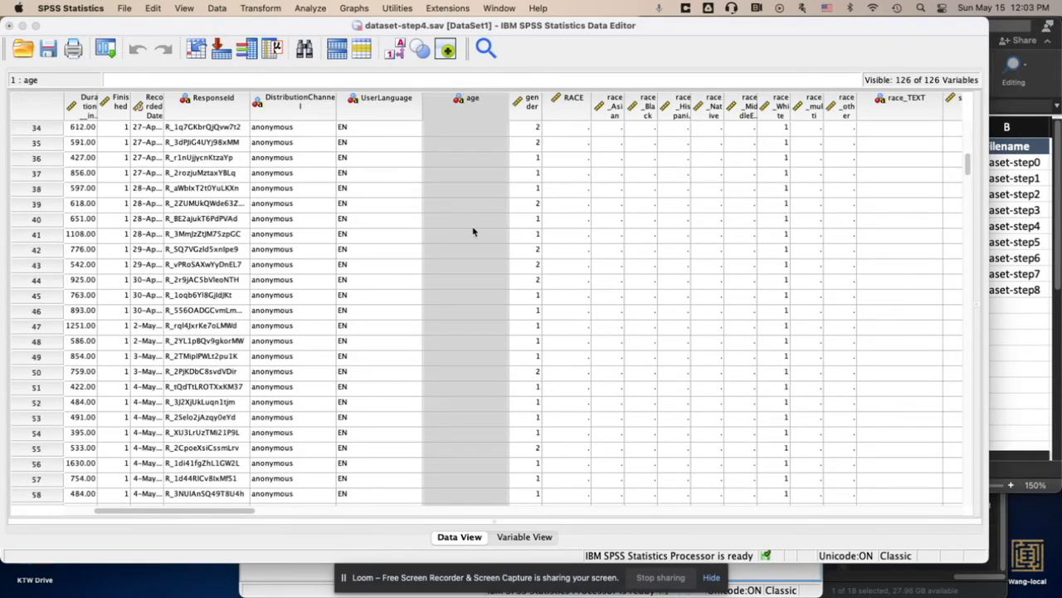
scroll(474, 232, "down", 5)
scroll(474, 232, "up", 10)
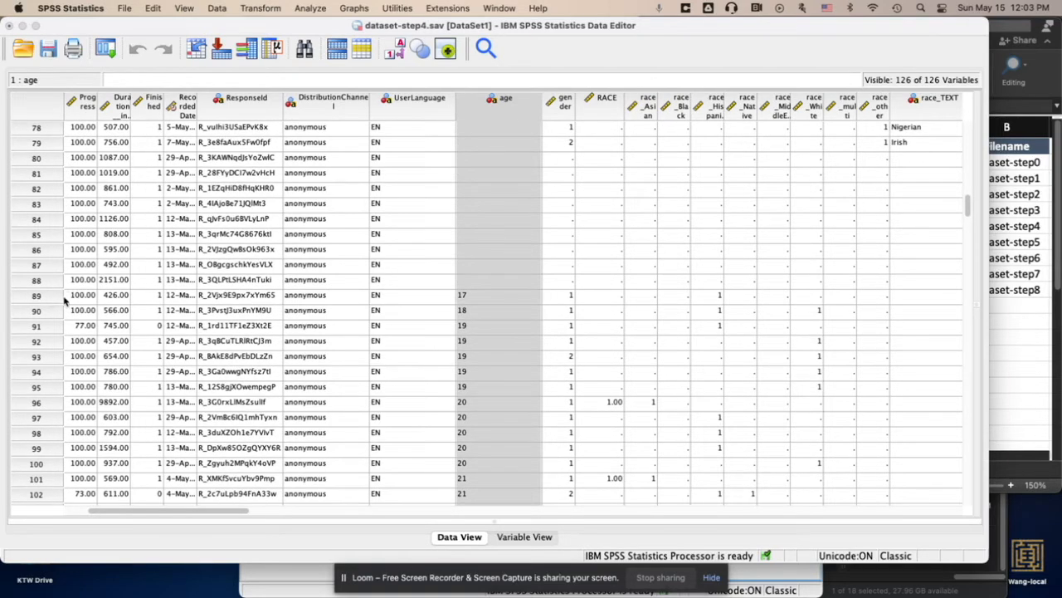
scroll(145, 305, "left", 5)
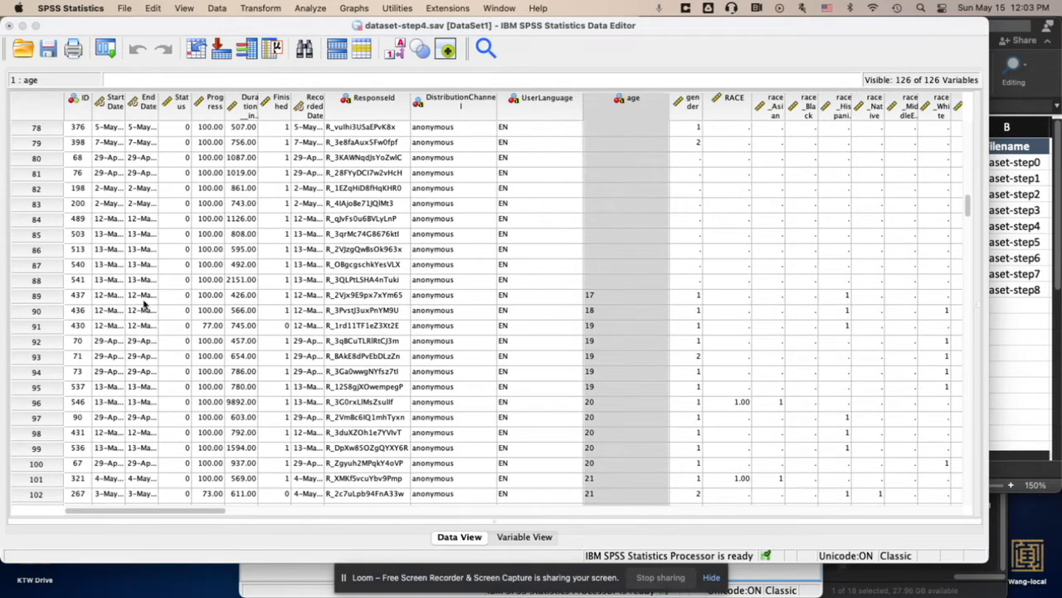
left_click(52, 297)
scroll(51, 299, "right", 1)
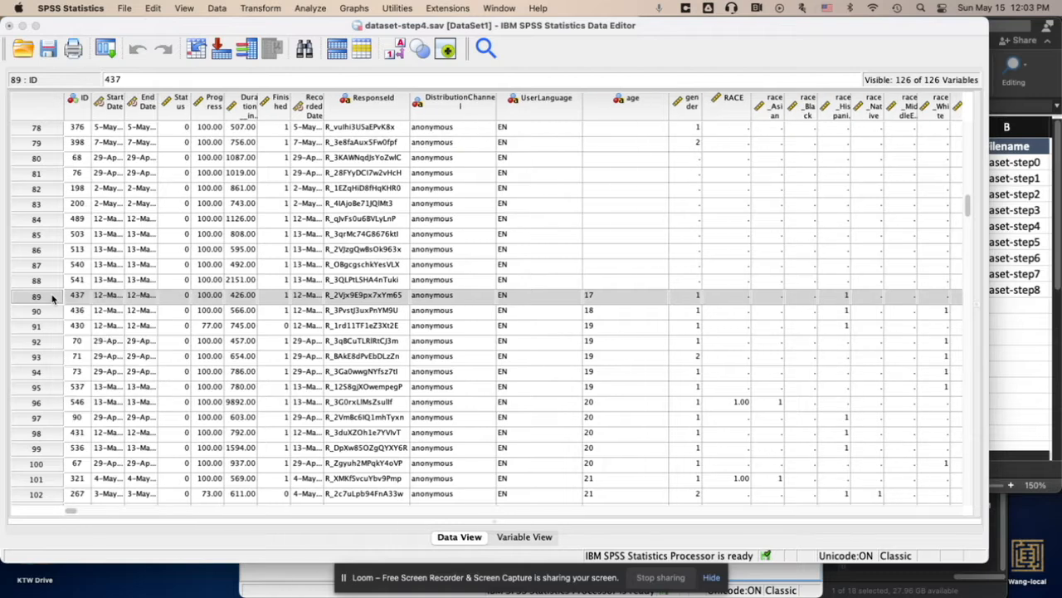
right_click(52, 298)
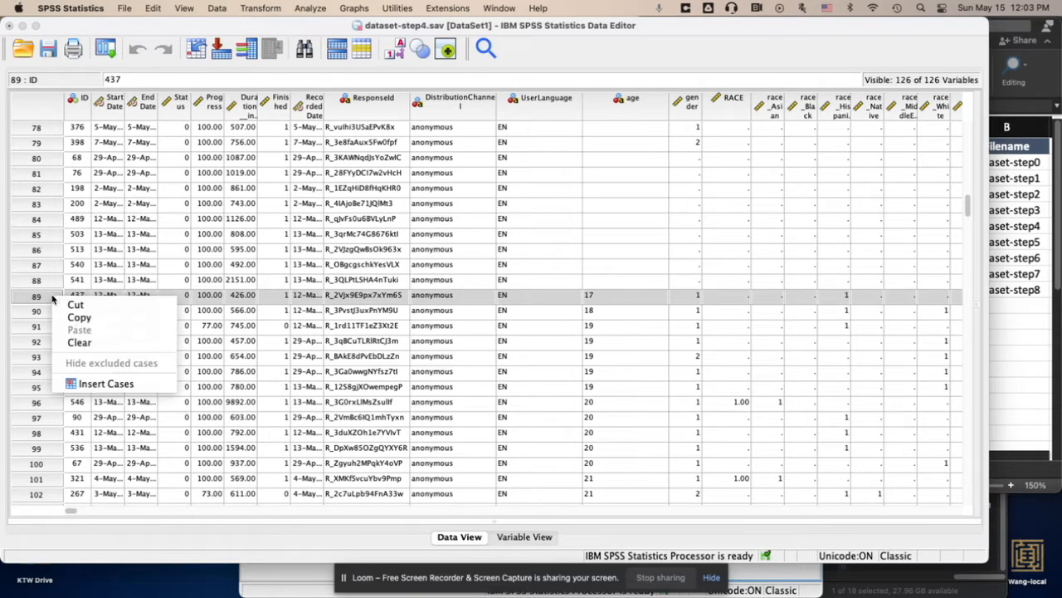
left_click(80, 343)
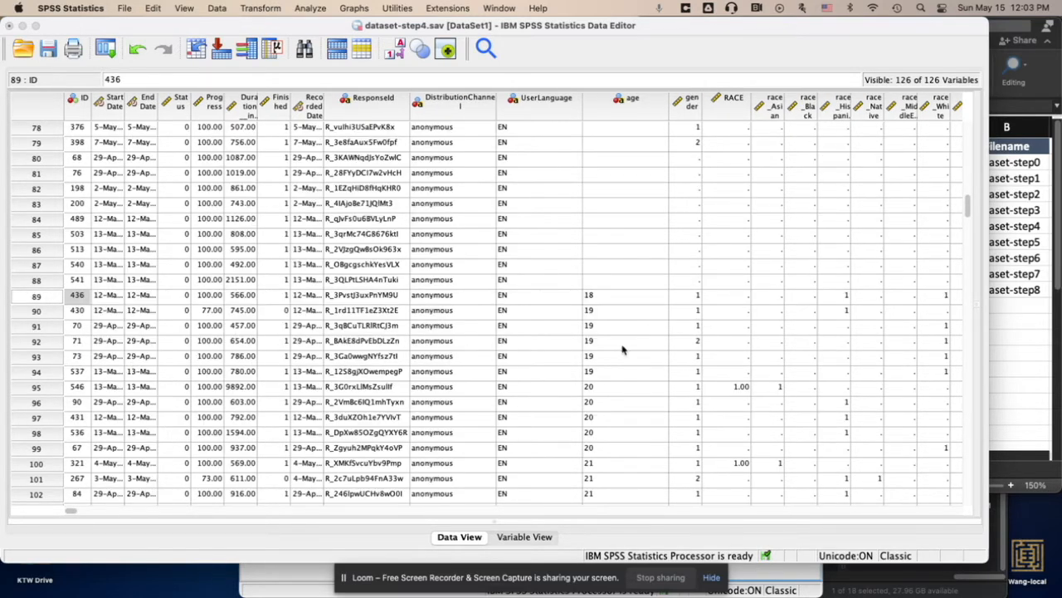
Step: Look through the remaining ages and change the age variable's type to Numeric in the variable definitions
scroll(645, 349, "down", 20)
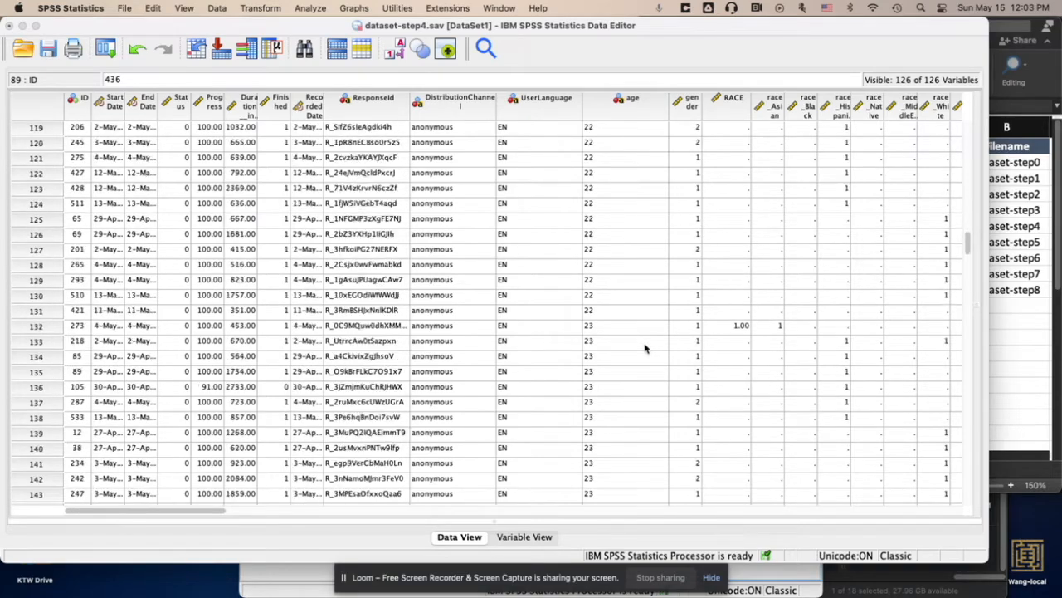
scroll(645, 348, "down", 20)
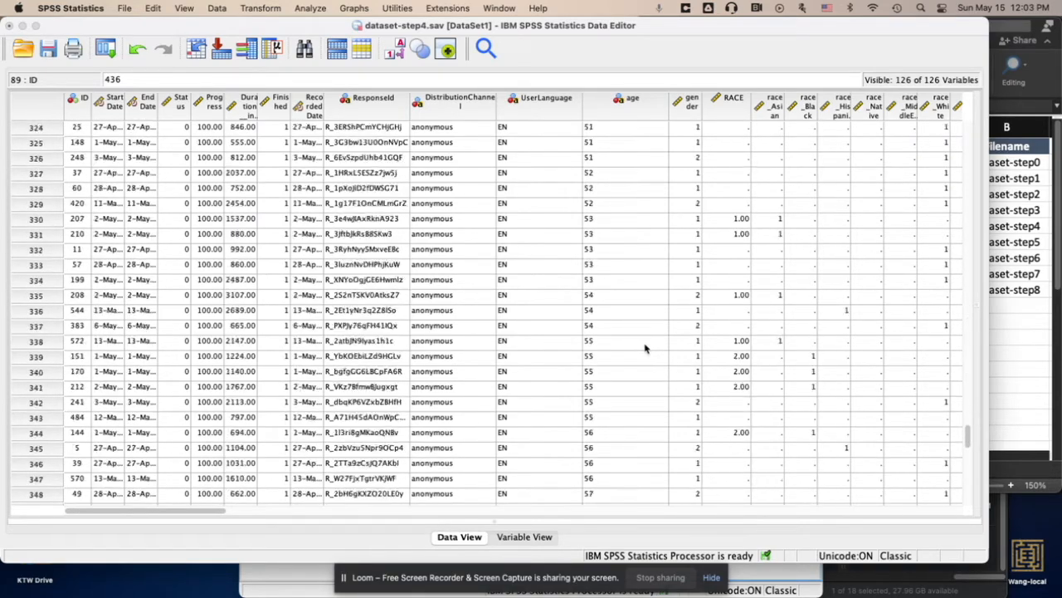
scroll(645, 349, "up", 3)
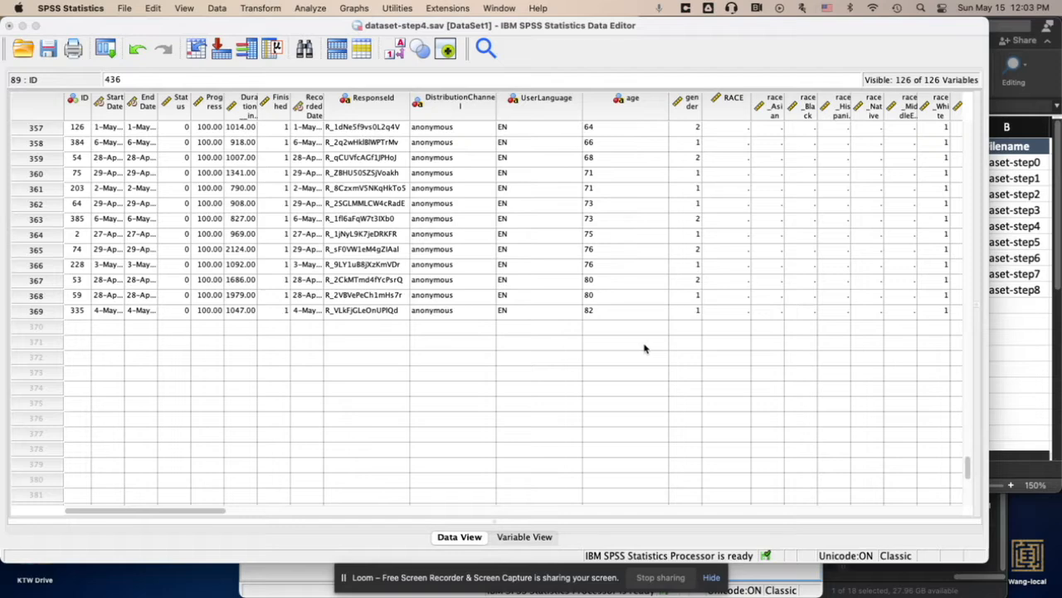
left_click(525, 537)
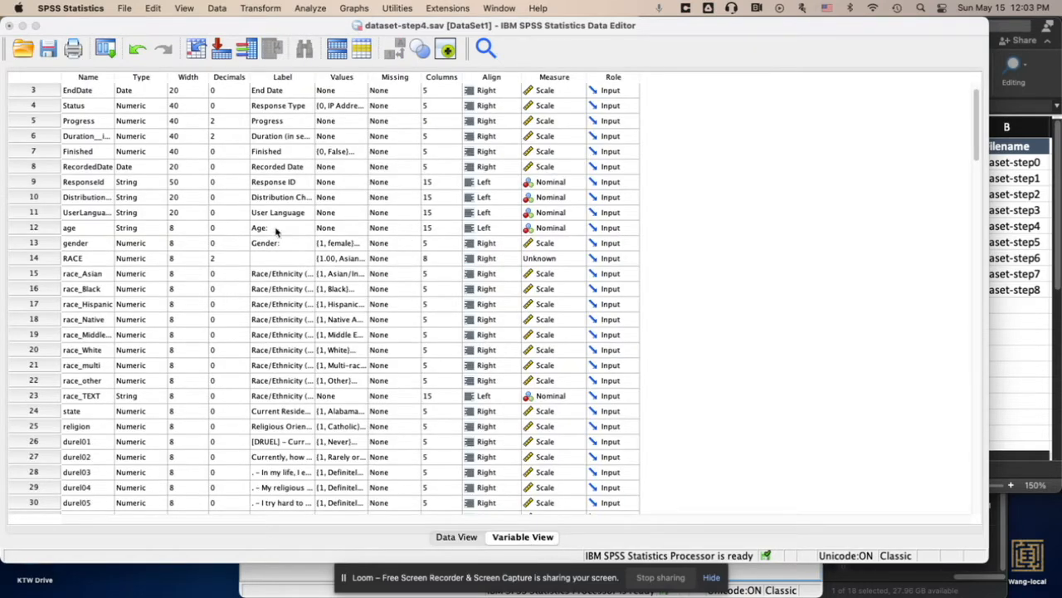
left_click(134, 233)
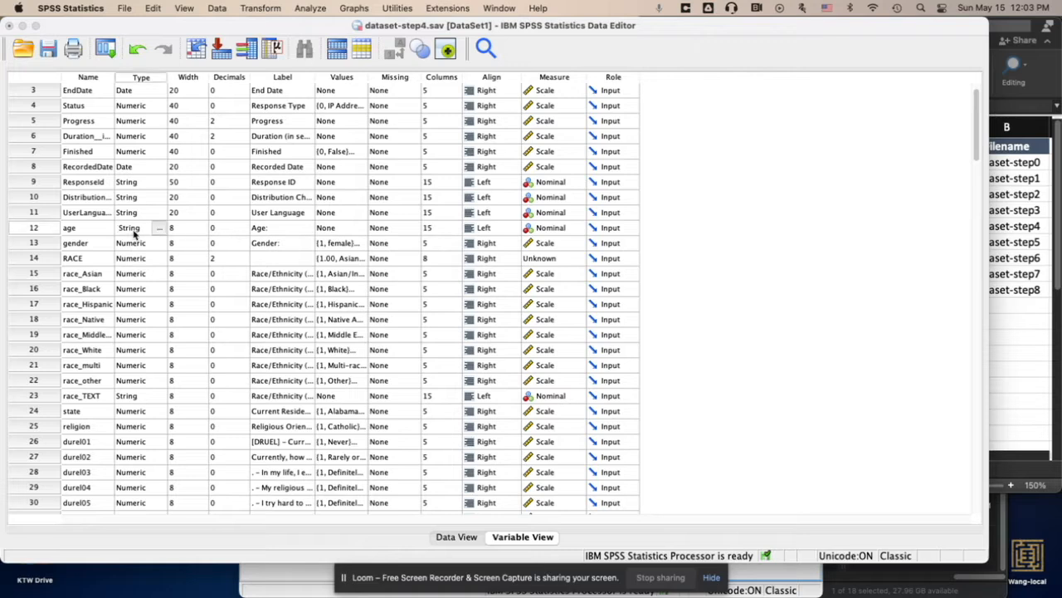
left_click(159, 229)
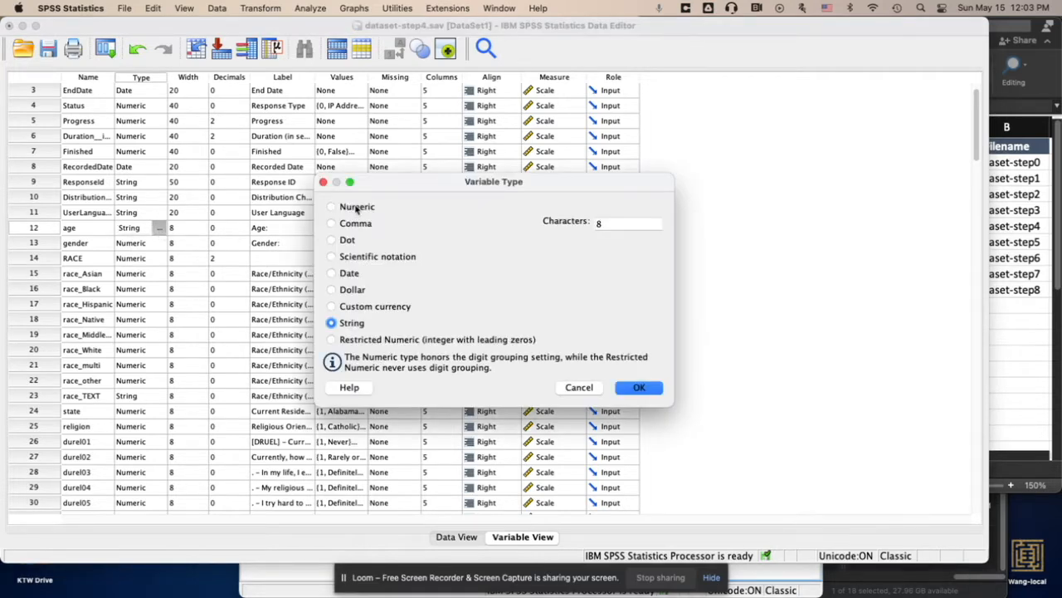
left_click(357, 208)
left_click(638, 388)
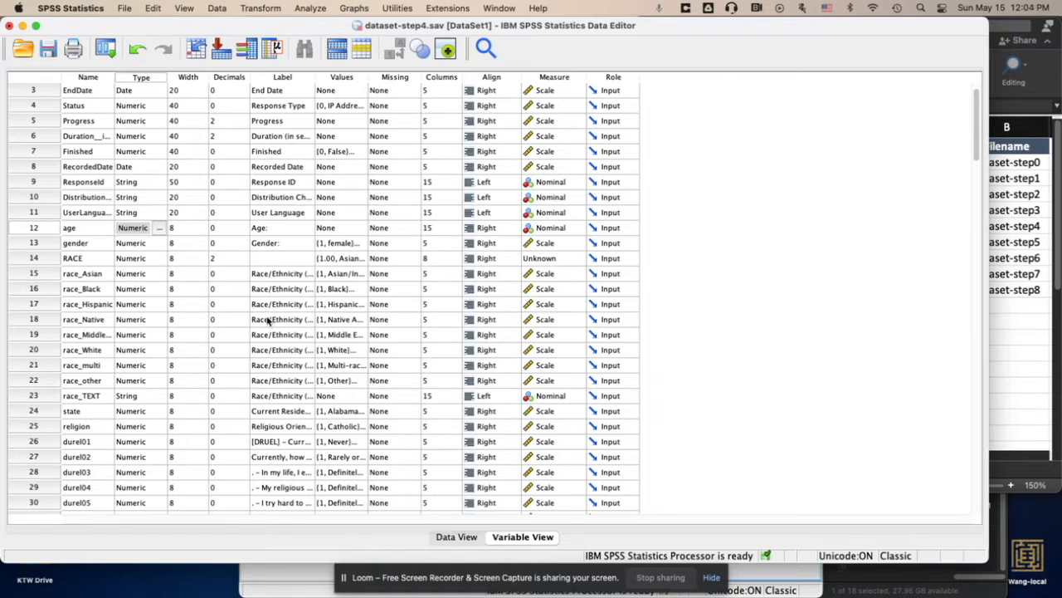
Step: Set RACE to 0 decimals with a Nominal measurement level, and set the measurement level of age to Scale
left_click(227, 259)
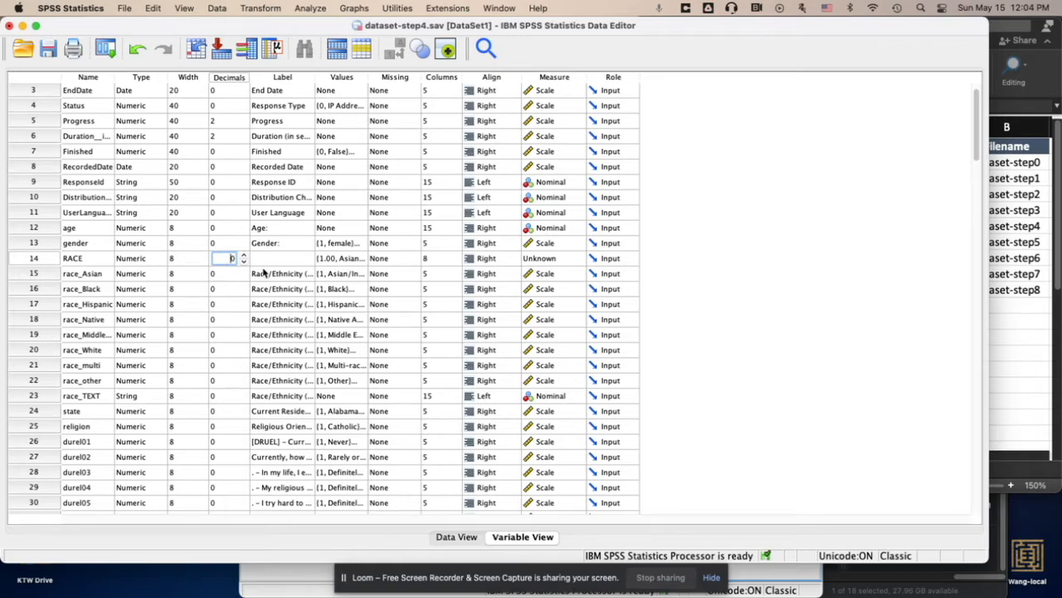
left_click(560, 229)
left_click(564, 205)
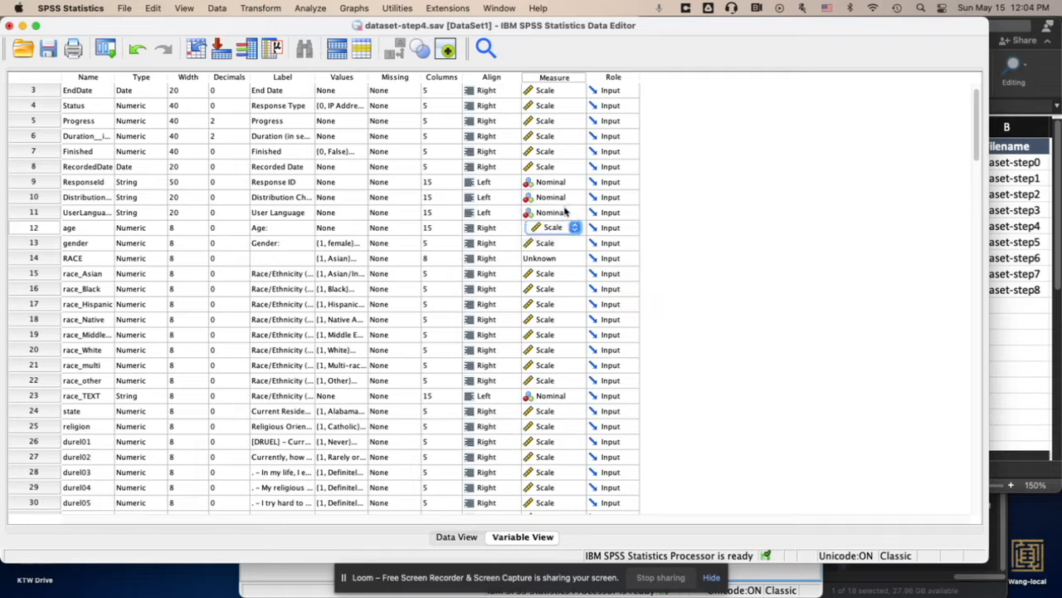
left_click(550, 259)
left_click(548, 282)
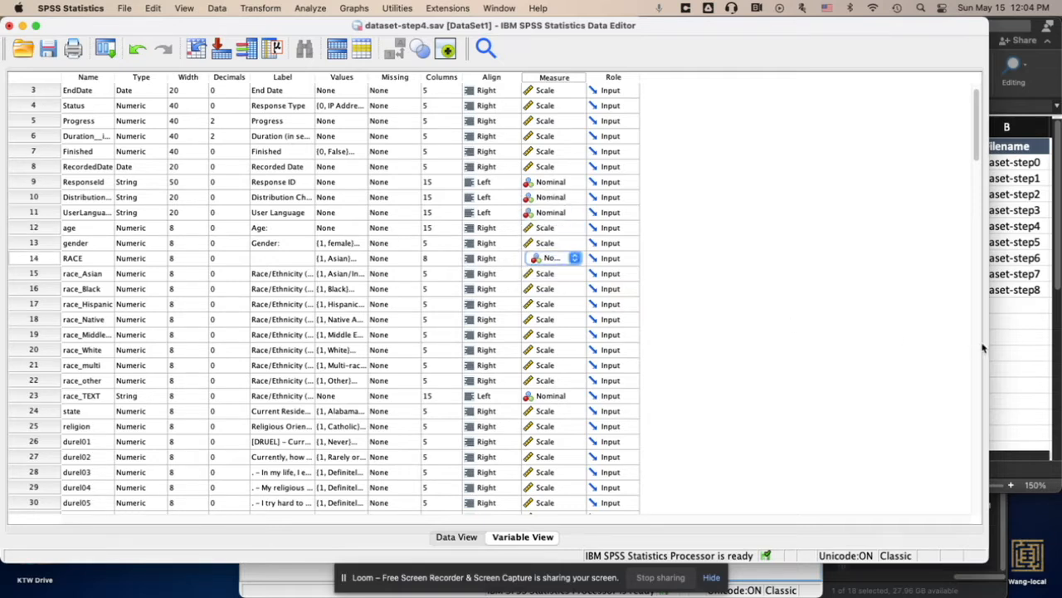
Step: Switch to the Excel memo and review the dataset-step5 filename and the "del extra variables" step
left_click(1018, 354)
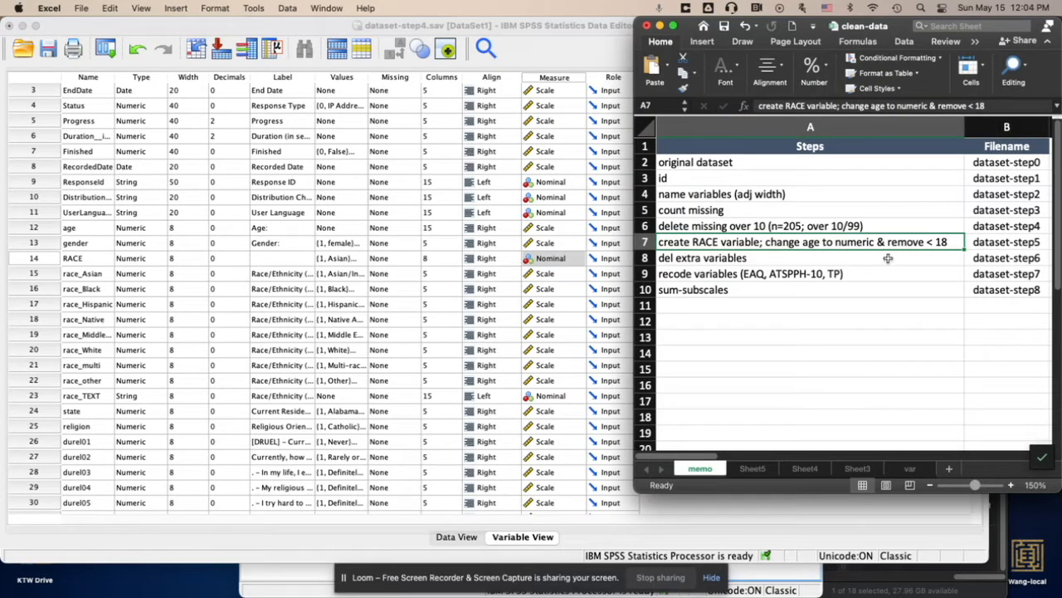
left_click(993, 246)
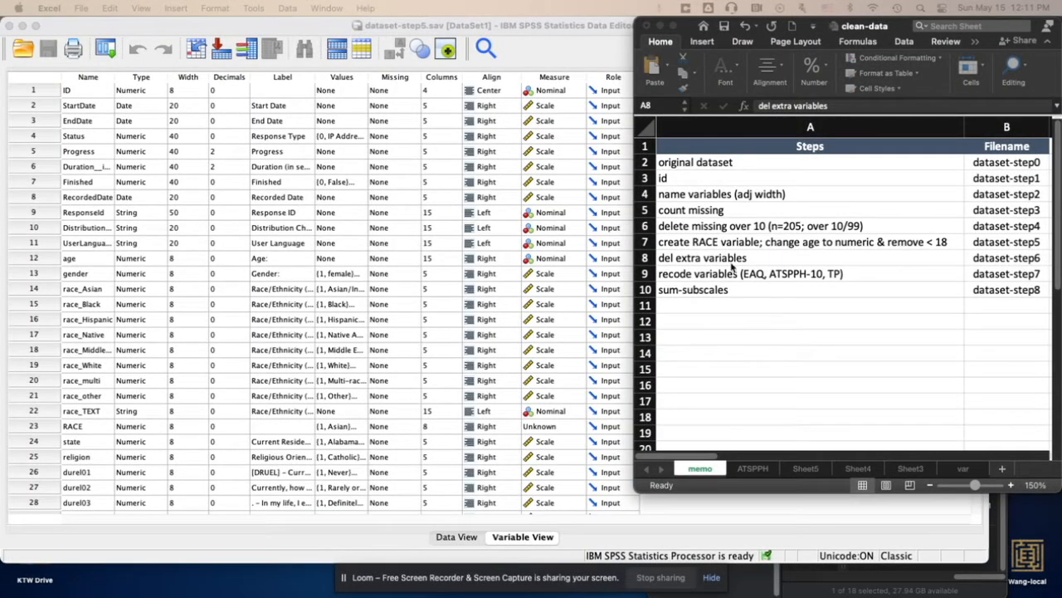
left_click(695, 258)
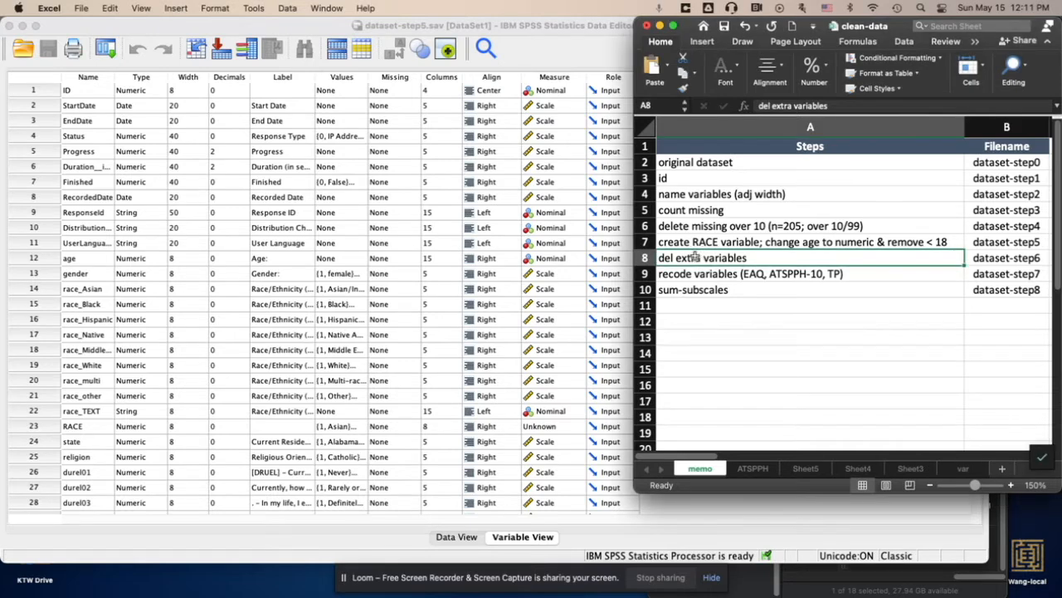
left_click(772, 312)
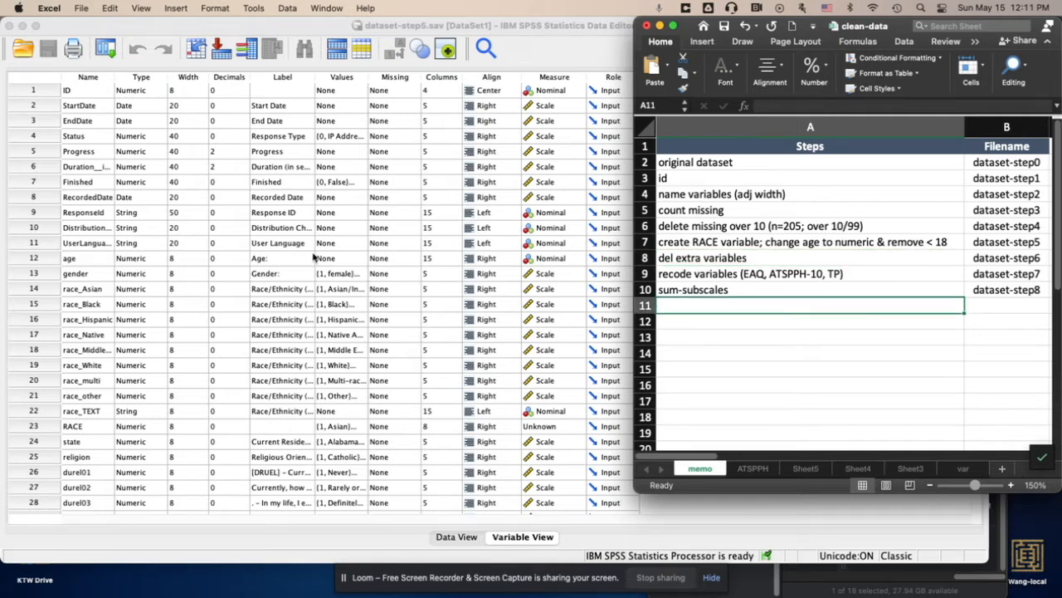
Step: Return to the SPSS variable list and delete the survey metadata variables from StartDate through UserLanguage, rows 2 to 11
left_click(55, 105)
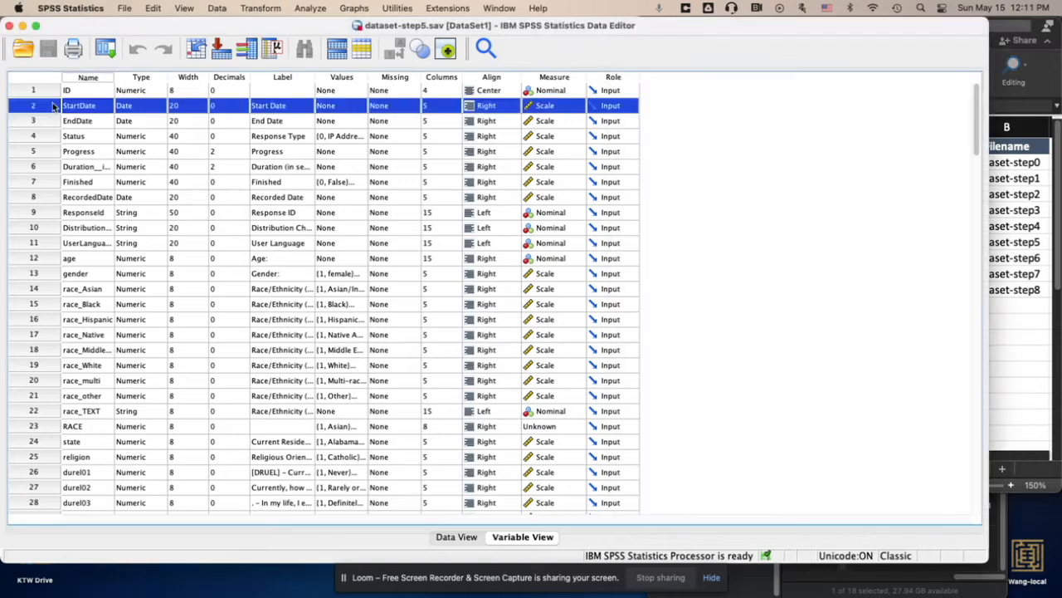
left_click_drag(55, 114, 70, 246)
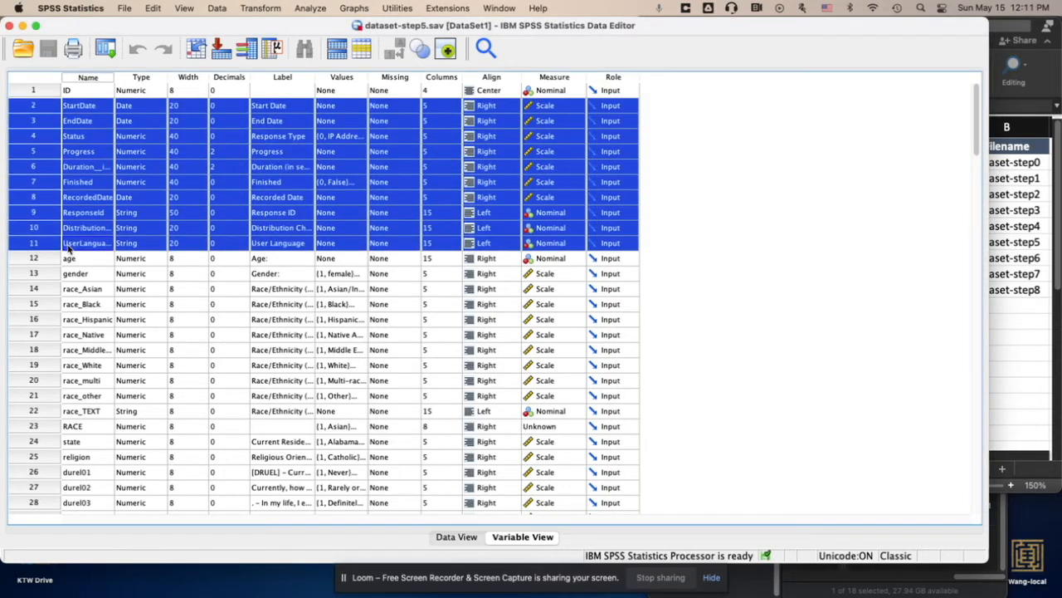
right_click(60, 231)
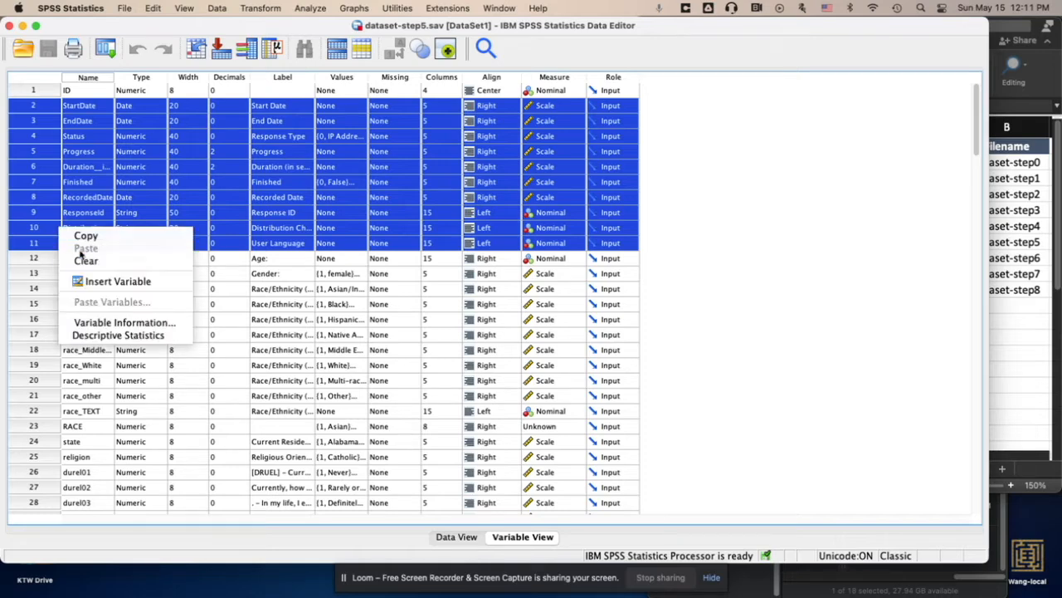
left_click(85, 259)
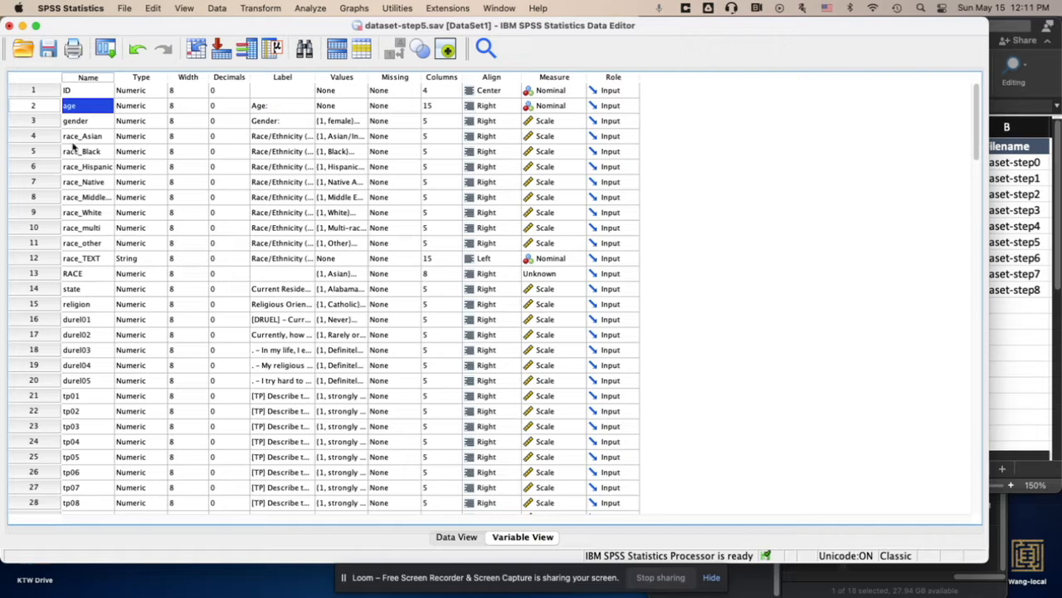
Step: Delete the separate race variables from race_Asian through race_TEXT, rows 4 to 12, from the variable list
left_click_drag(53, 139, 54, 259)
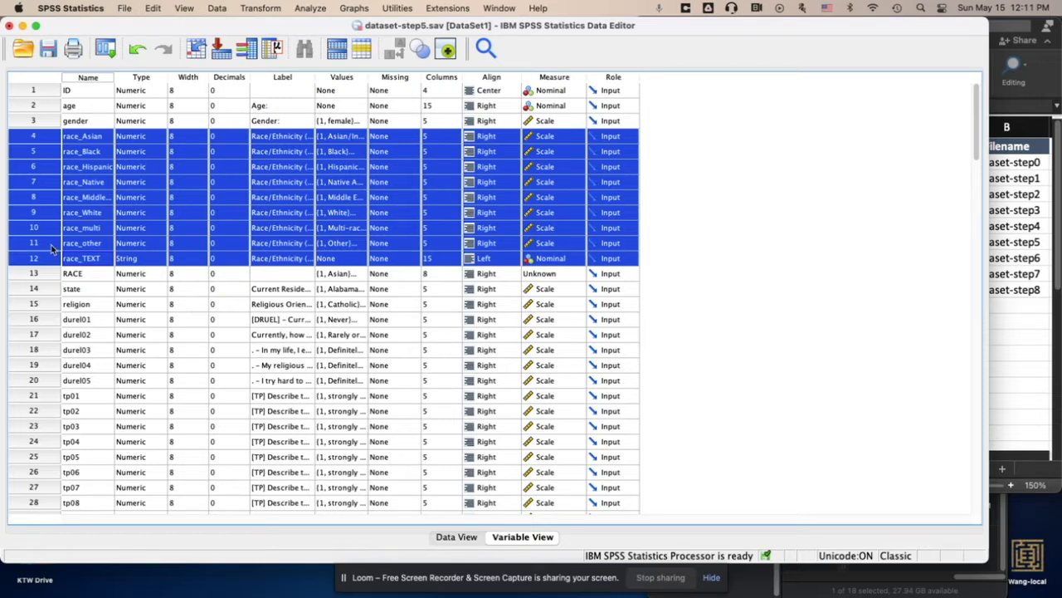
right_click(51, 247)
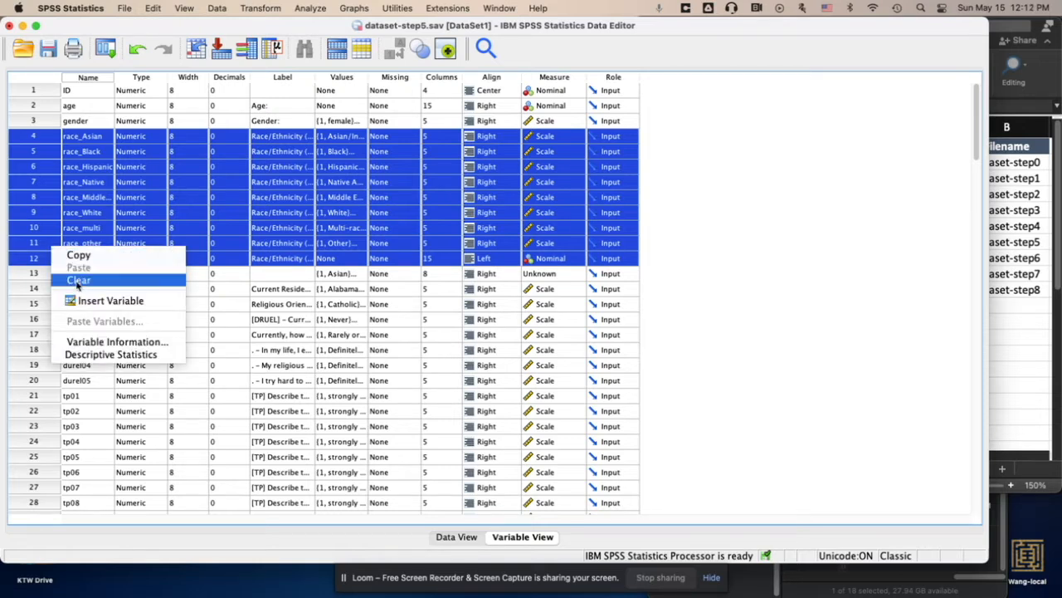
left_click(79, 282)
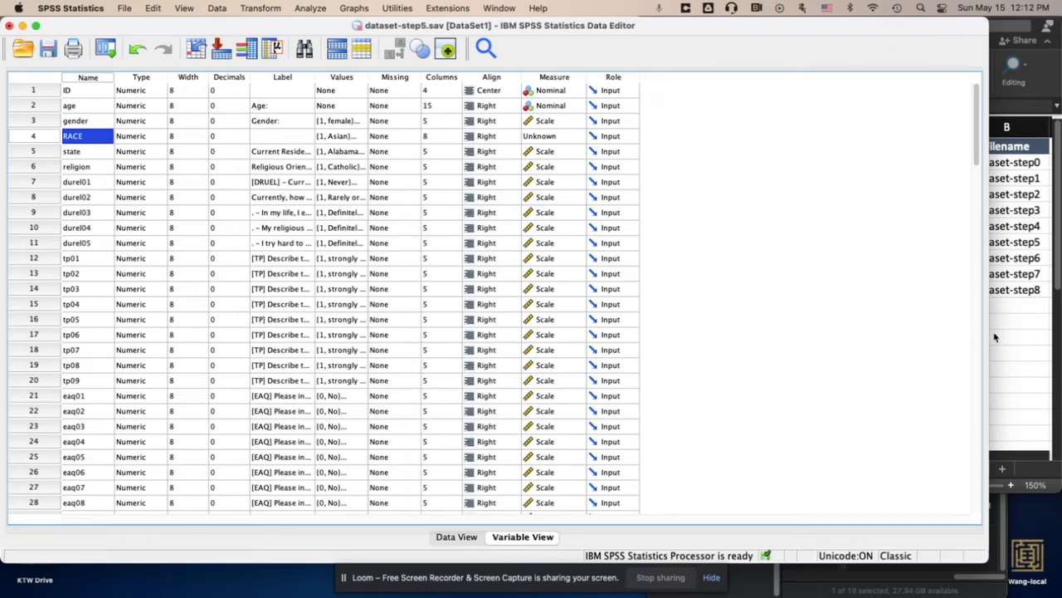
Step: Switch to the Excel memo and review the dataset-step6 filename and the "recode variables (EAQ, ATSPPH-10, TP)" step
left_click(1037, 340)
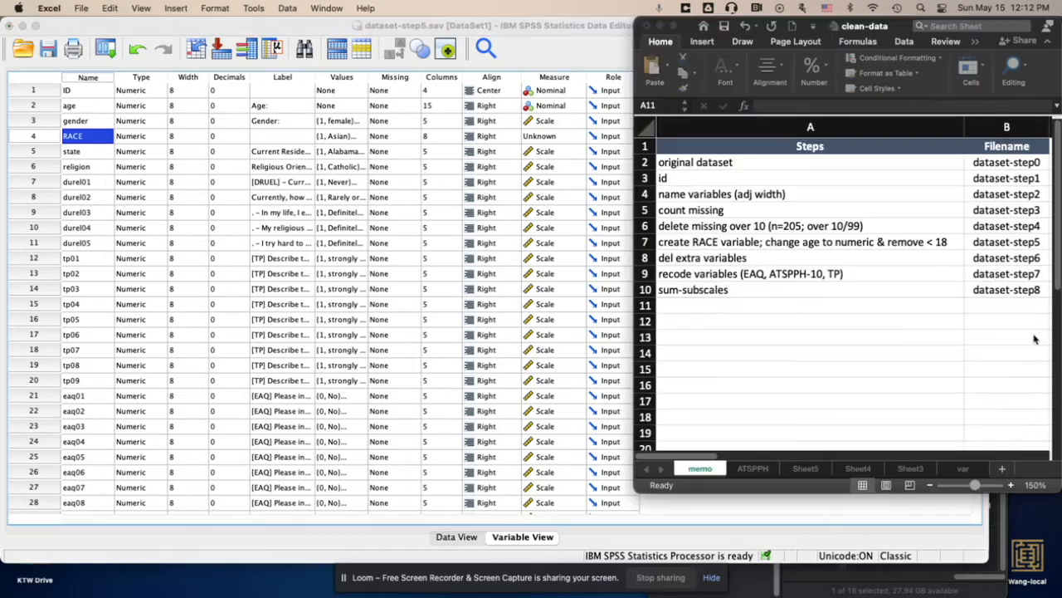
left_click(993, 258)
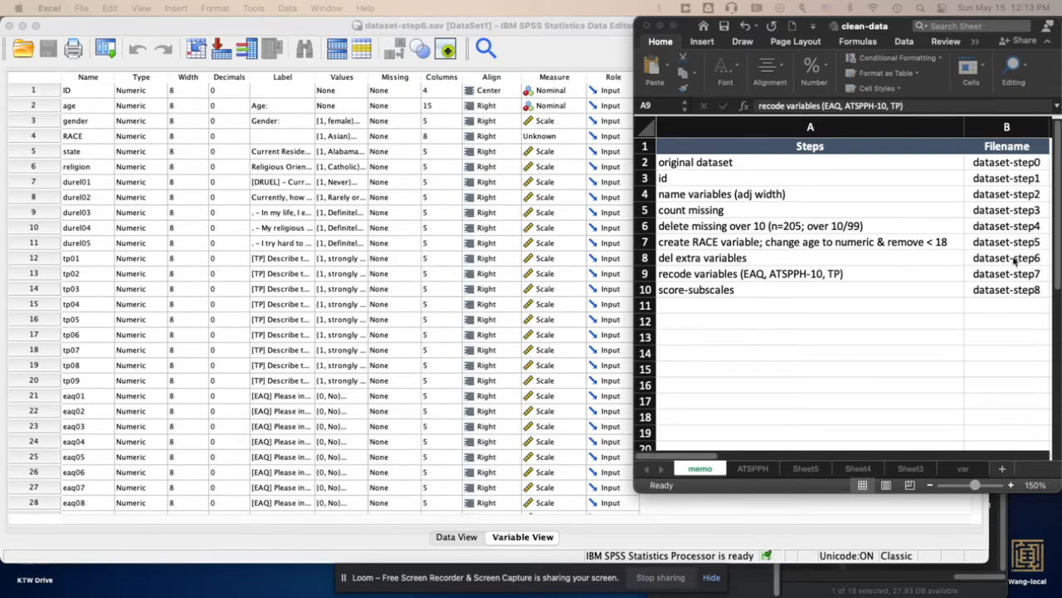
left_click(874, 273)
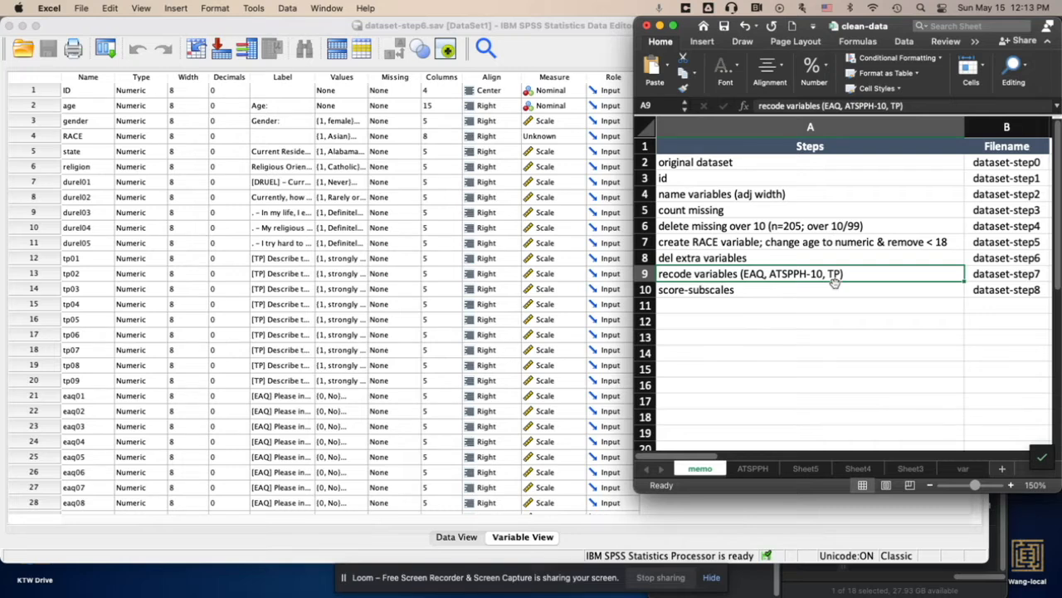
Step: Examine the ATSPPH sheet for the items marked as reverse-scored and the response scale in rows 16 to 19
left_click(752, 470)
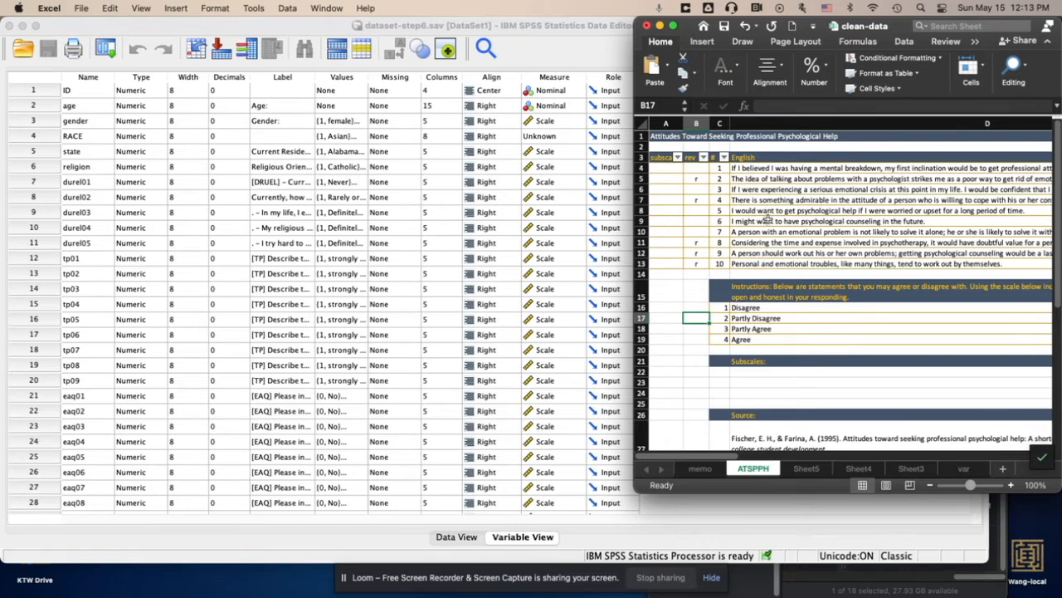
scroll(768, 220, "right", 2)
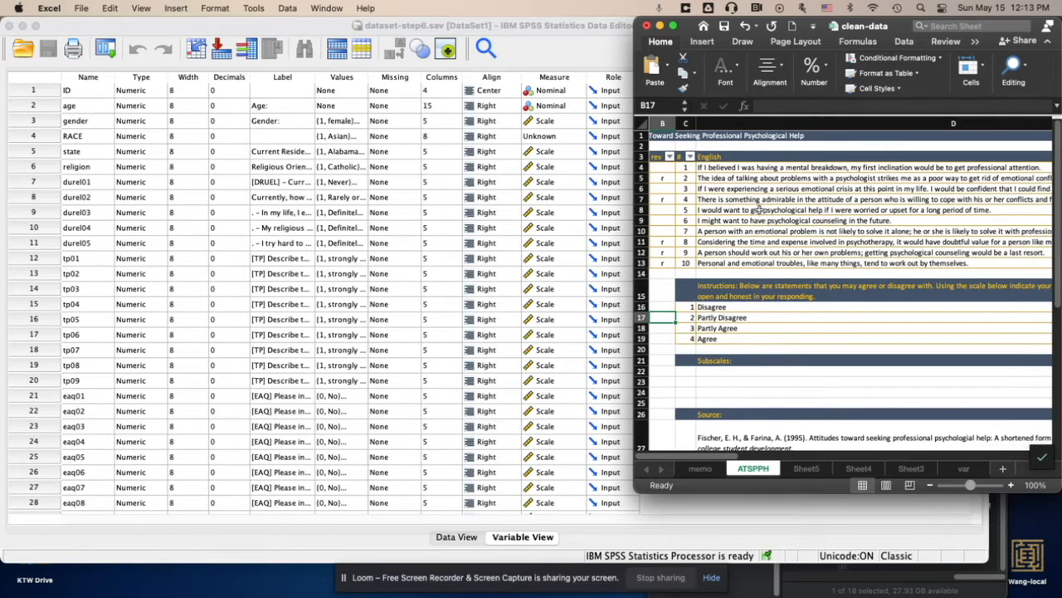
scroll(717, 171, "left", 1)
left_click(726, 169)
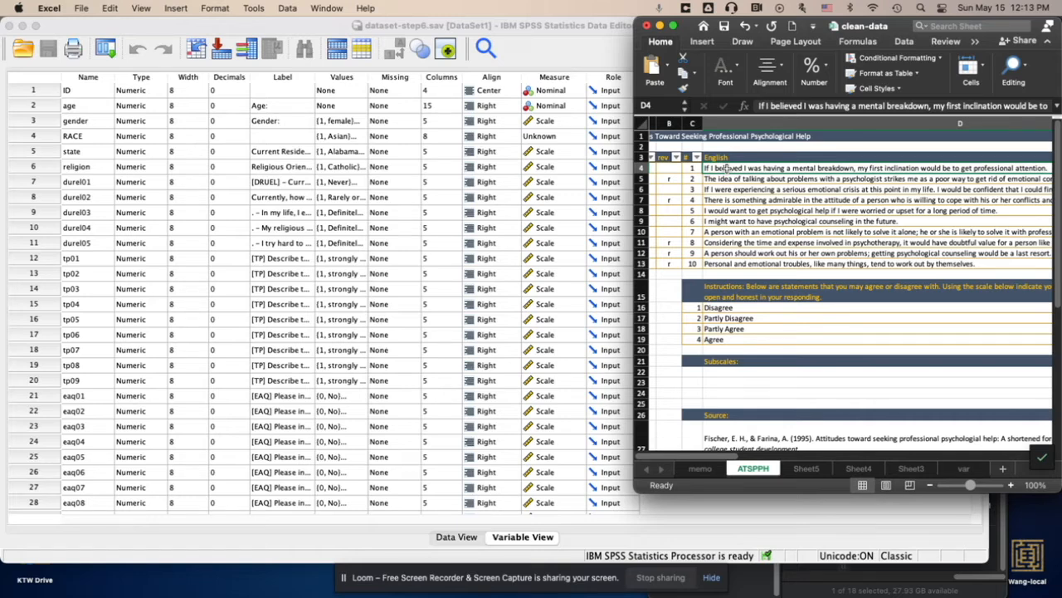
left_click(727, 264)
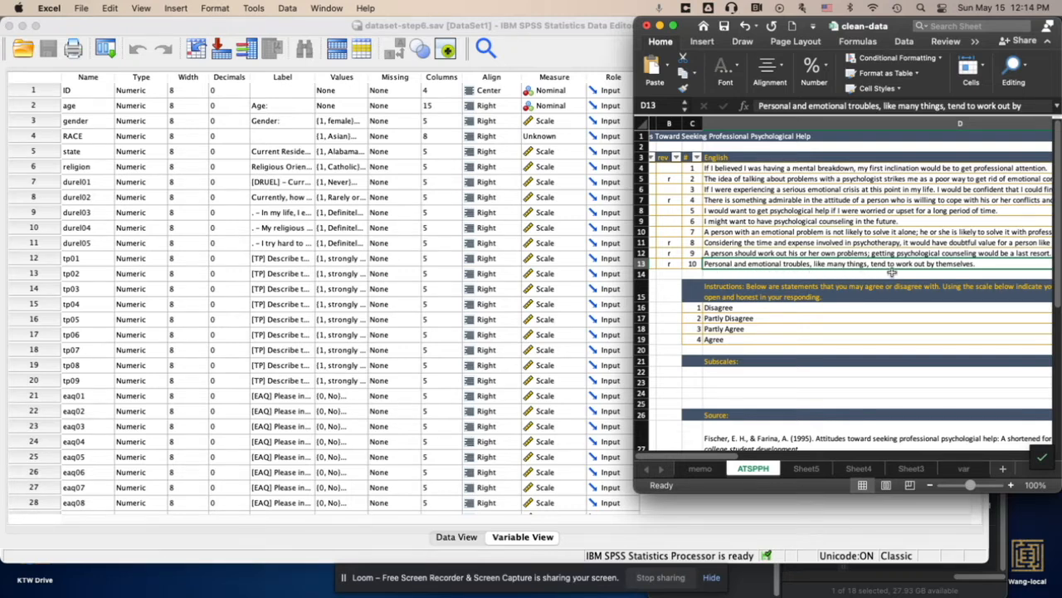
scroll(892, 272, "left", 2)
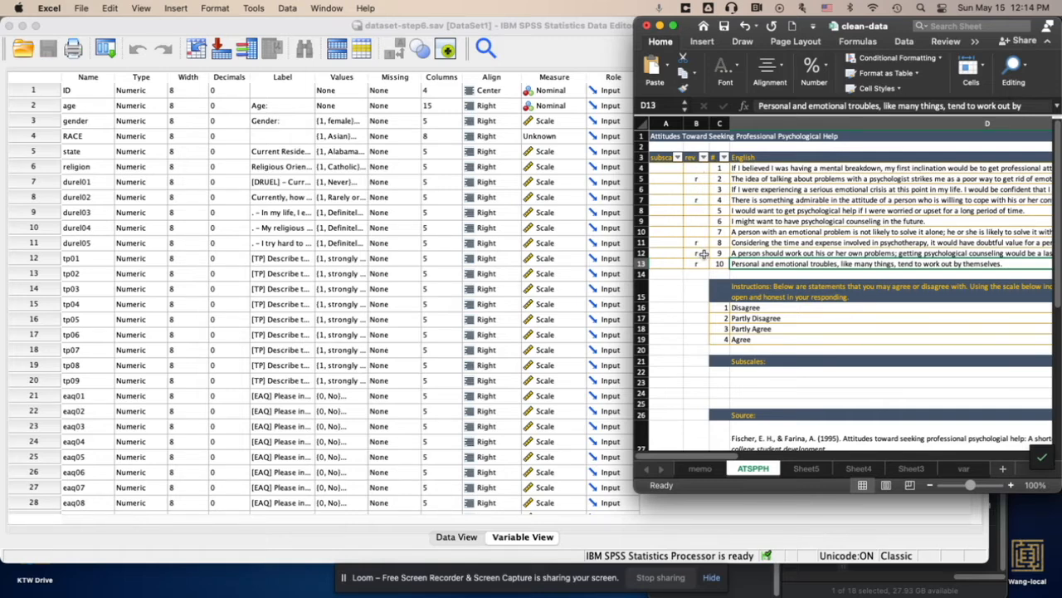
left_click(703, 158)
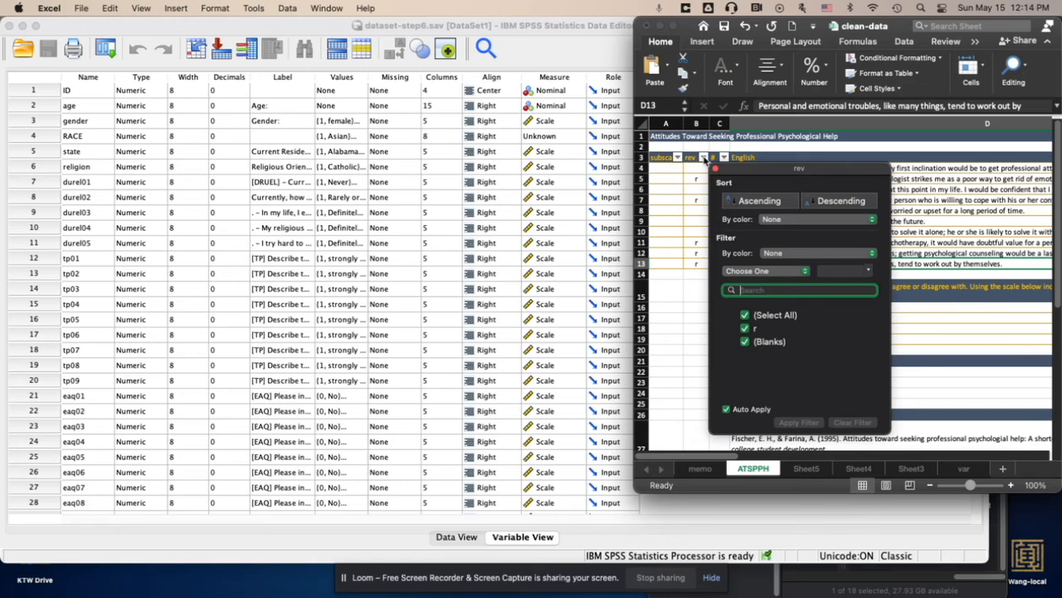
left_click(686, 252)
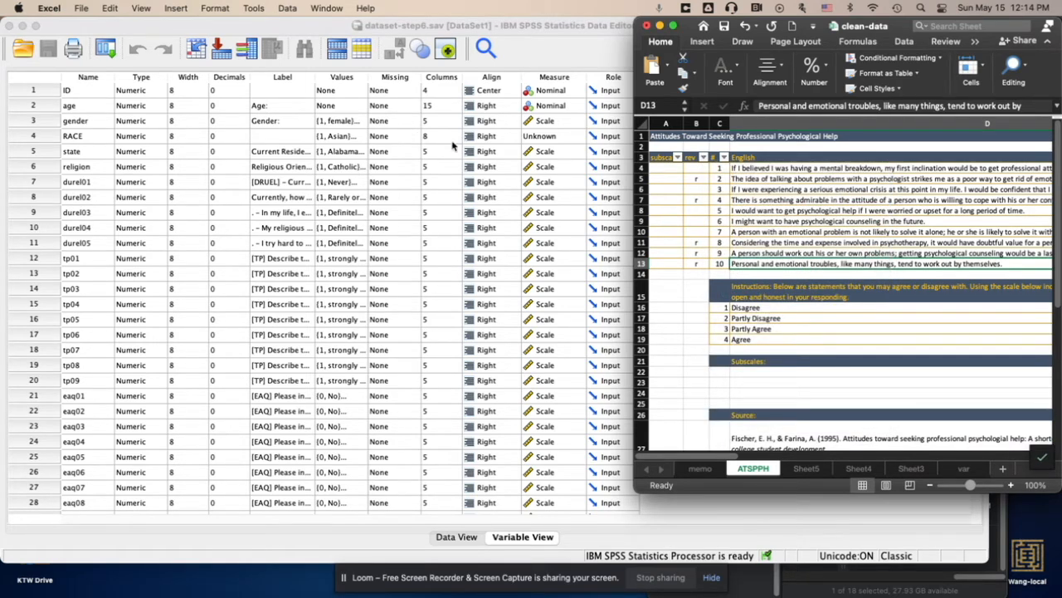
left_click_drag(723, 308, 732, 340)
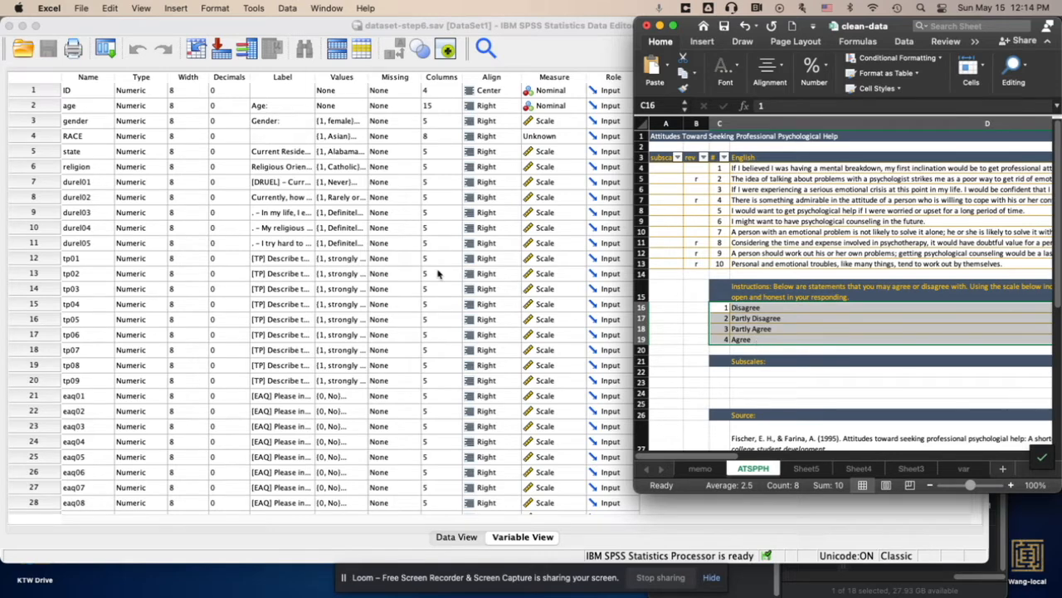
Step: Return to SPSS and add atspph02, atspph04, atspph08, atspph09 and atspph10 as input variables for Recode into Different Variables
left_click(438, 274)
left_click(438, 274)
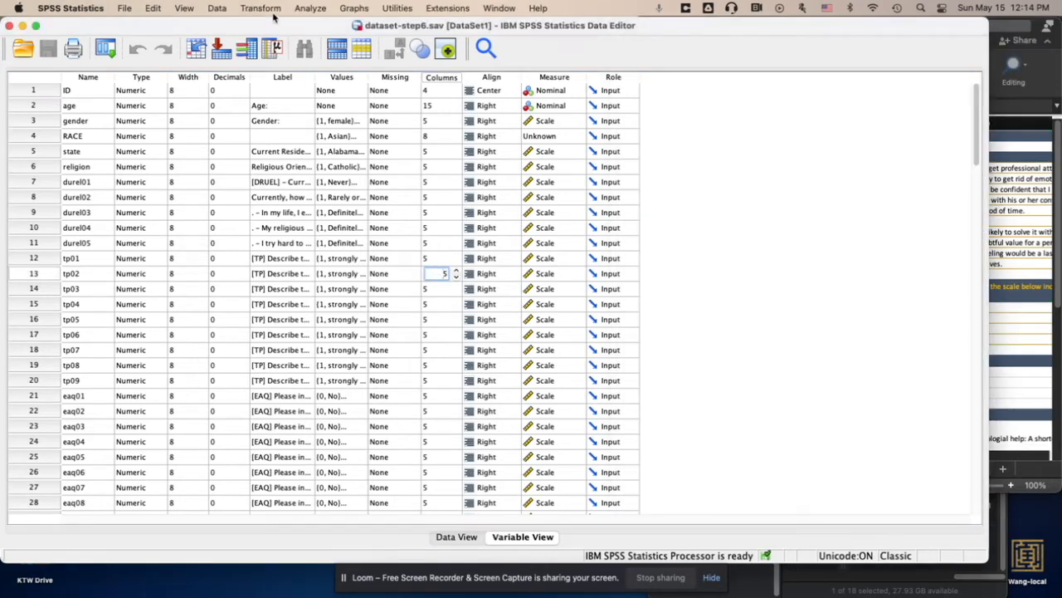
left_click(269, 10)
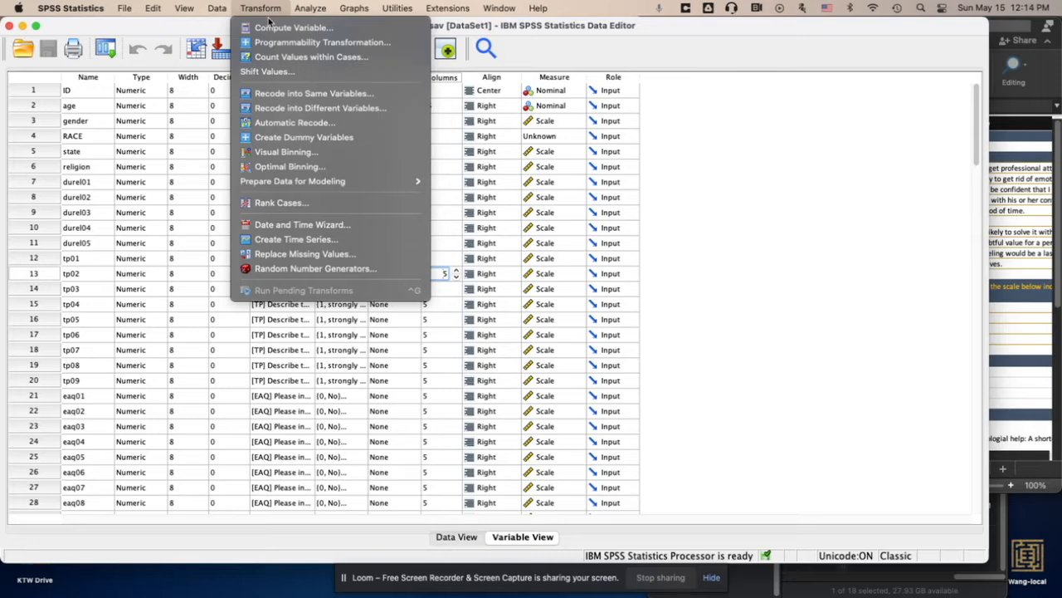
left_click(301, 110)
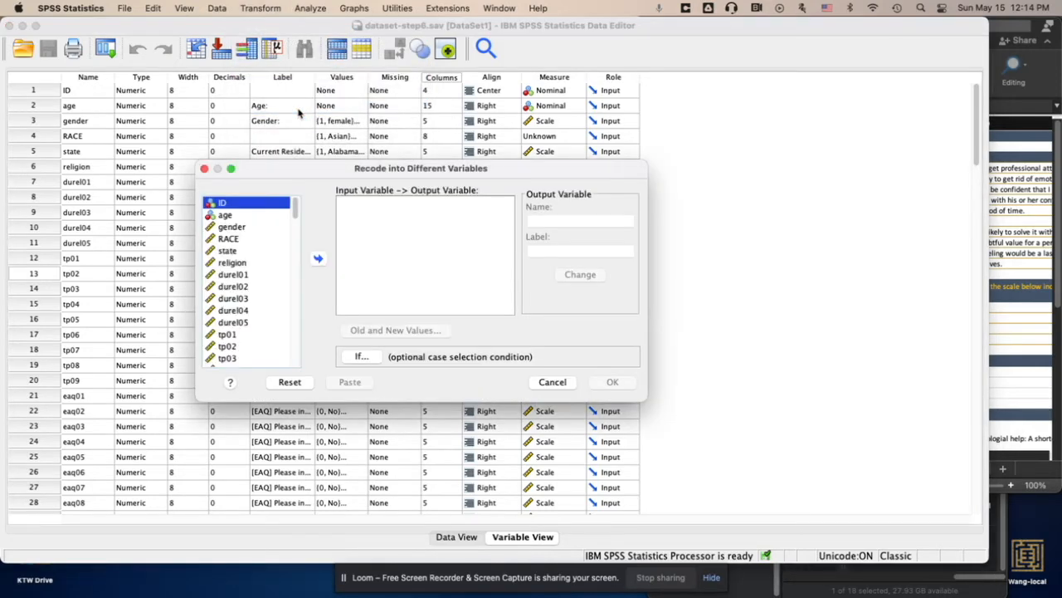
left_click(1010, 240)
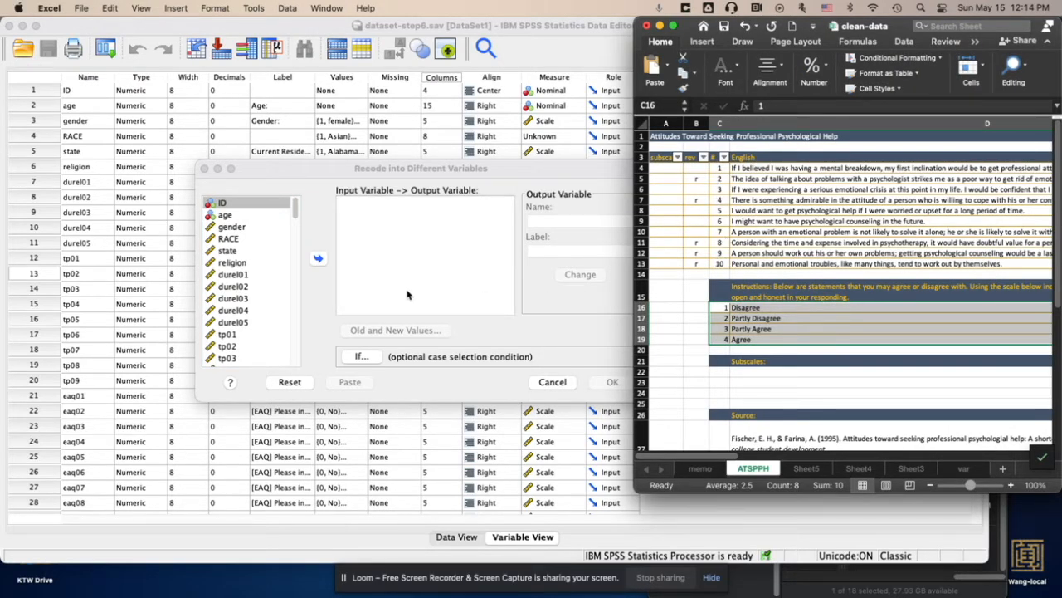
left_click(433, 171)
scroll(253, 326, "down", 15)
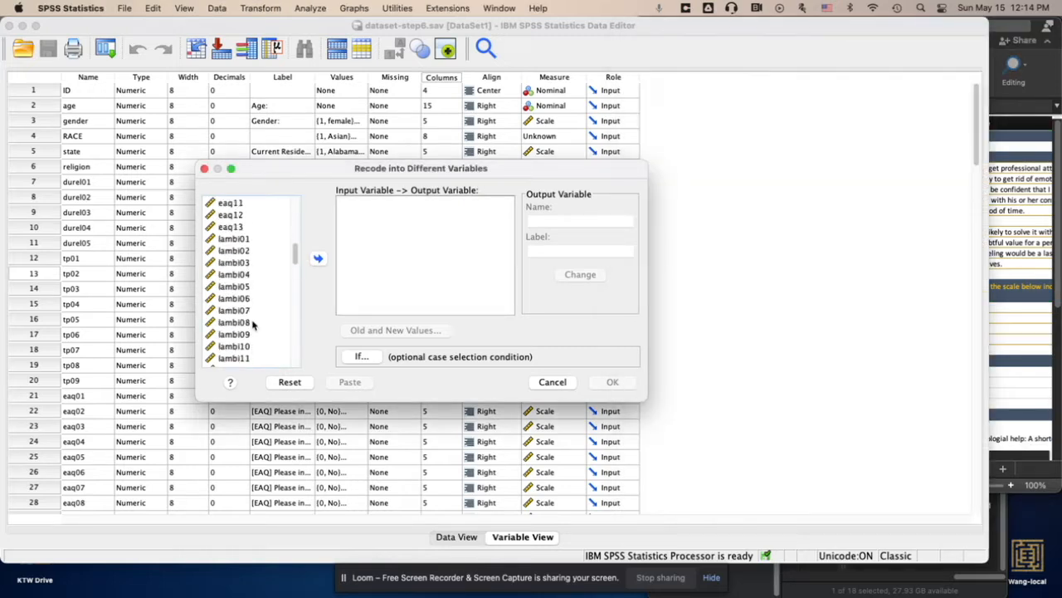
scroll(253, 325, "down", 15)
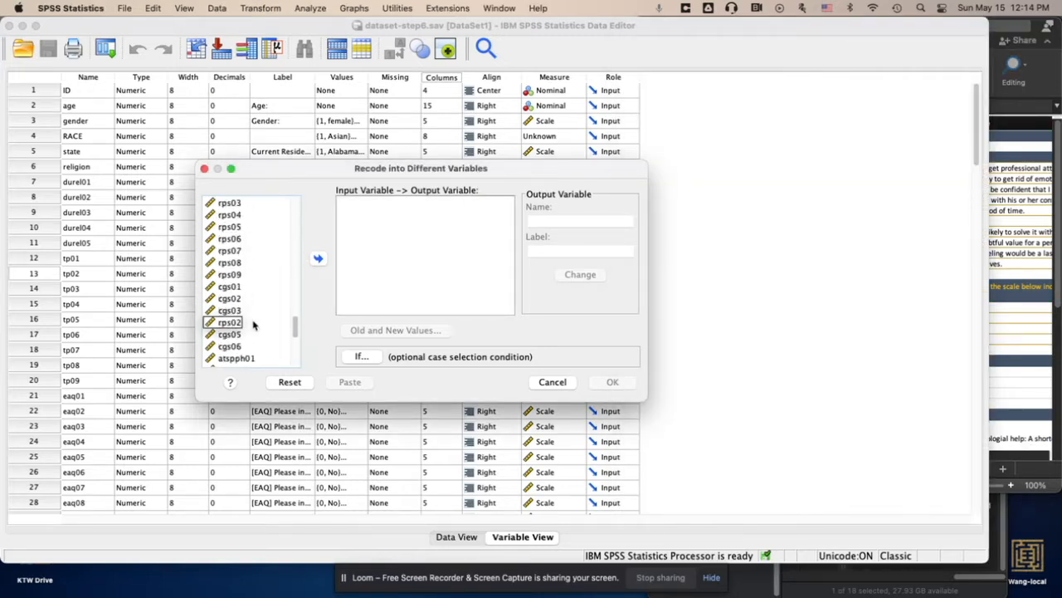
left_click(267, 287)
scroll(267, 288, "up", 4)
left_click(268, 289)
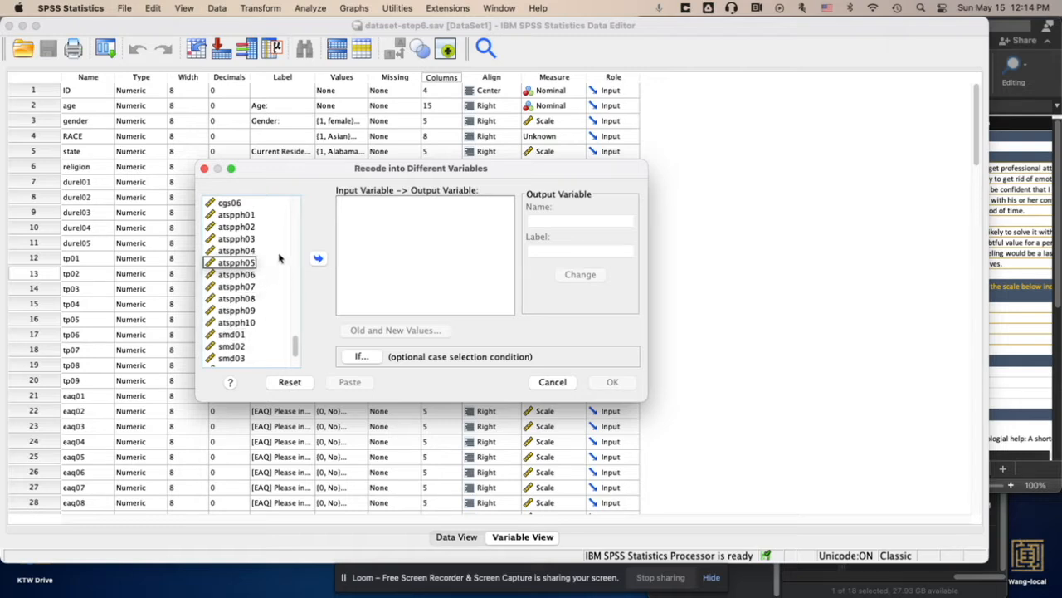
left_click(254, 229)
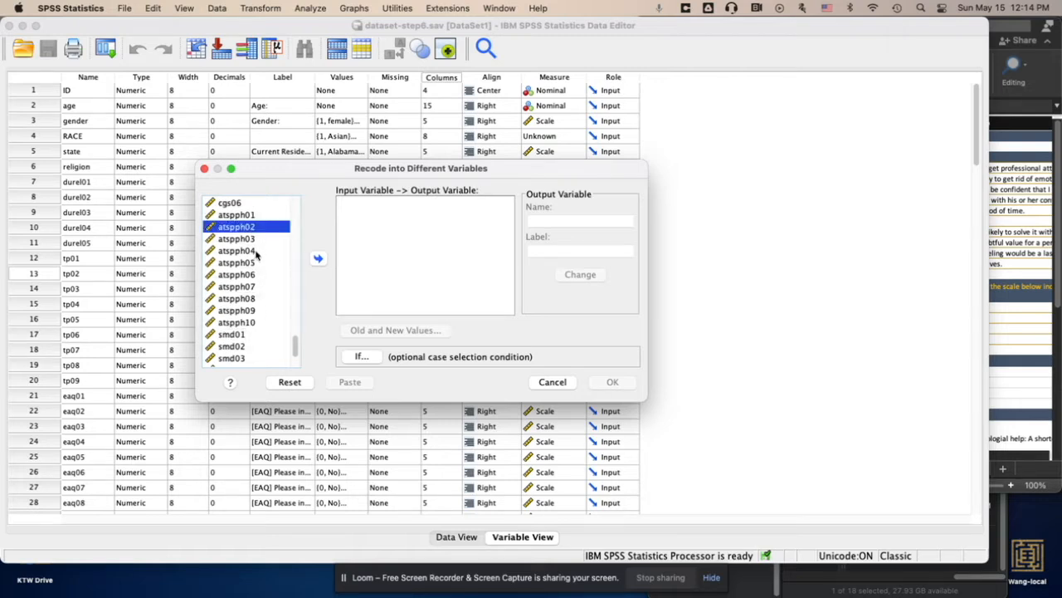
left_click(253, 251, "super")
left_click(253, 298, "super")
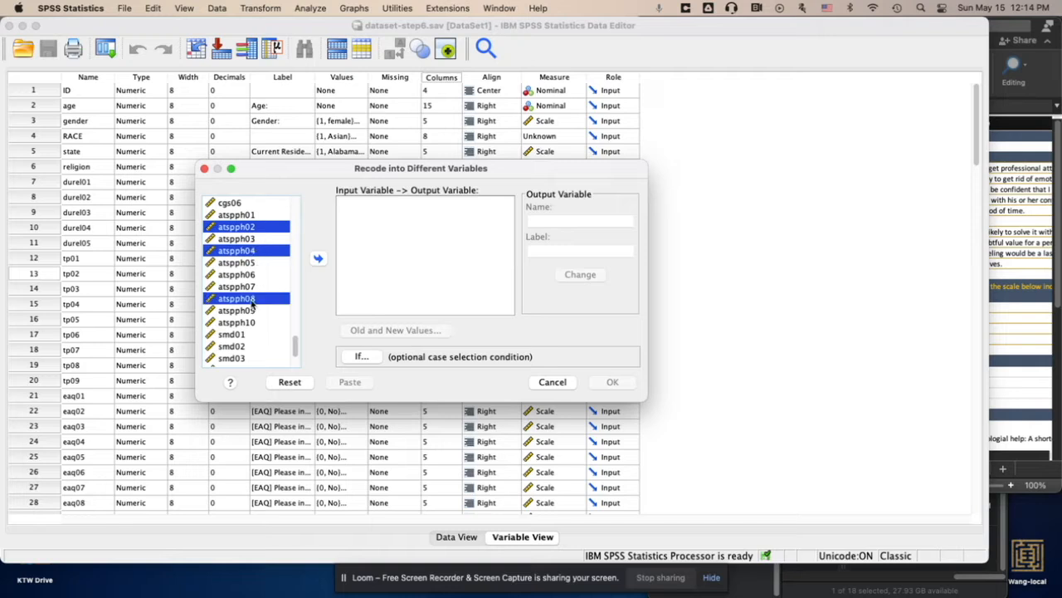
left_click(252, 310, "super")
left_click(253, 322, "super")
left_click(317, 258)
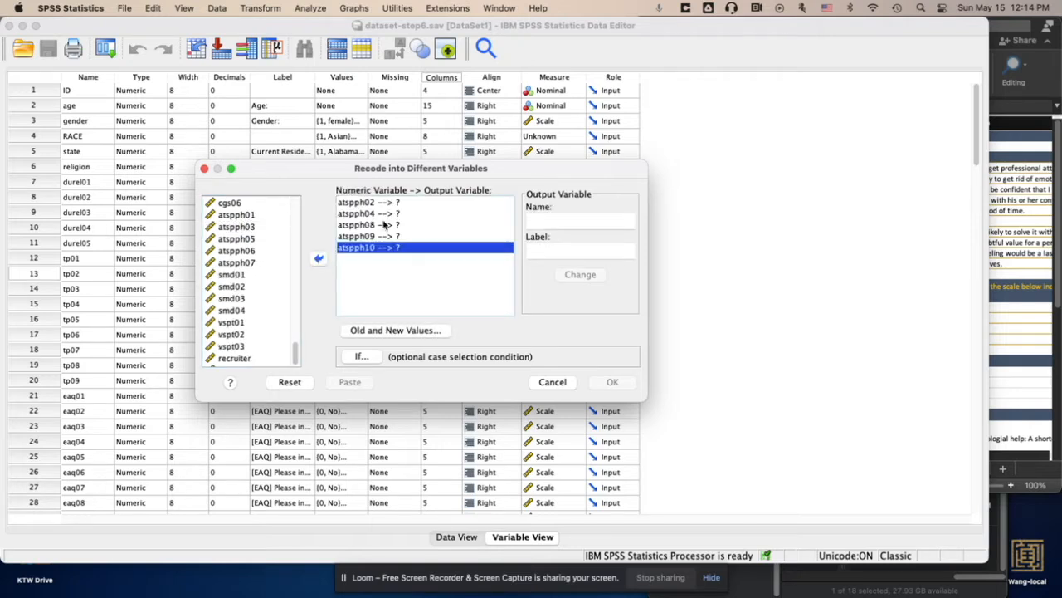
Step: Define the first old-to-new value pairs for the reverse-scored items, recoding 1 to 4 and 2 to 3
left_click(424, 330)
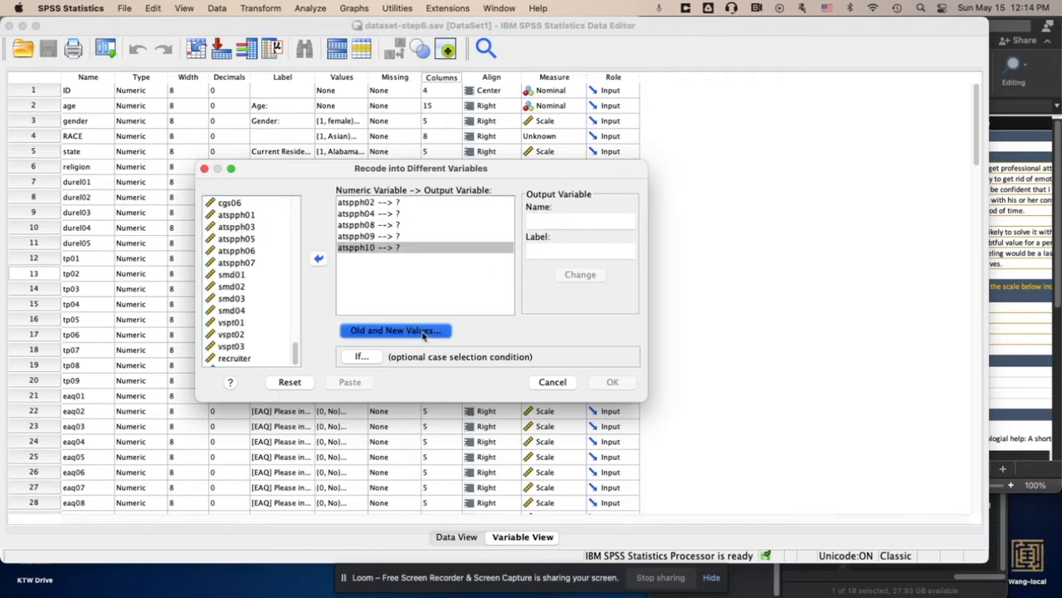
left_click(271, 196)
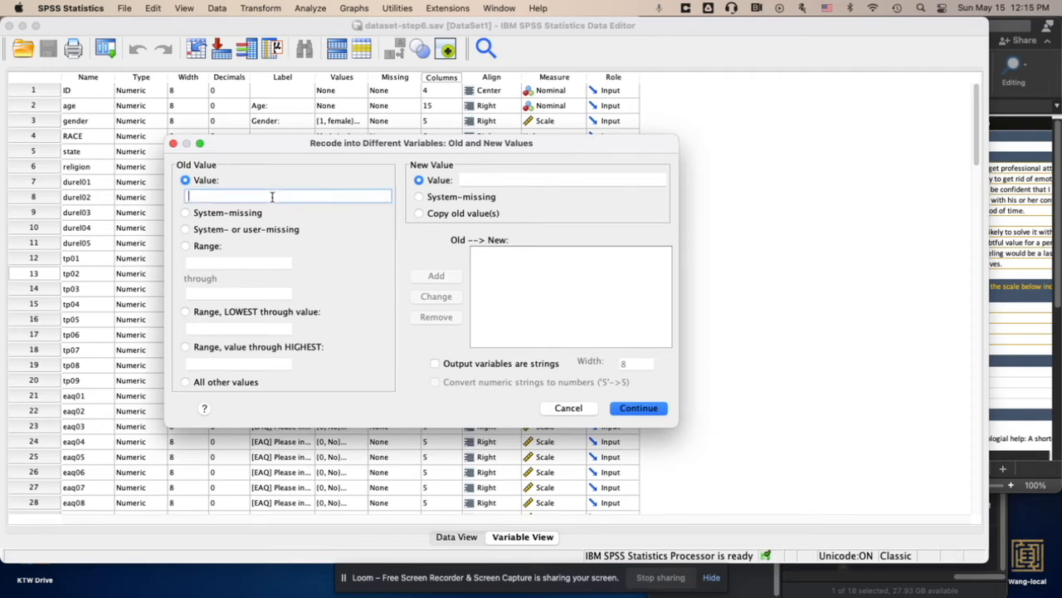
type("1")
left_click(506, 179)
type("4")
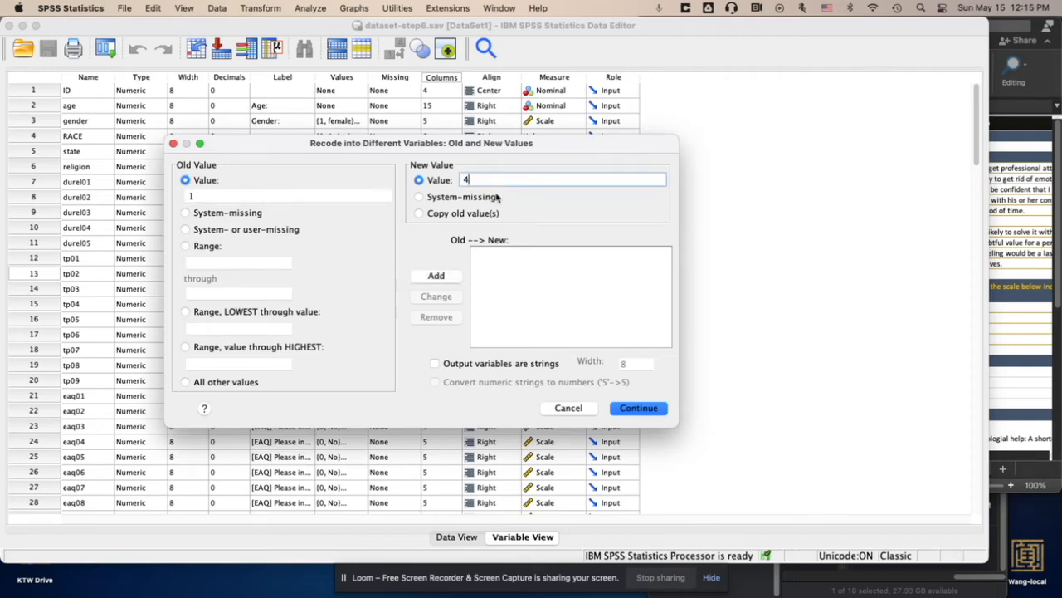
left_click(437, 276)
left_click(353, 196)
type("2")
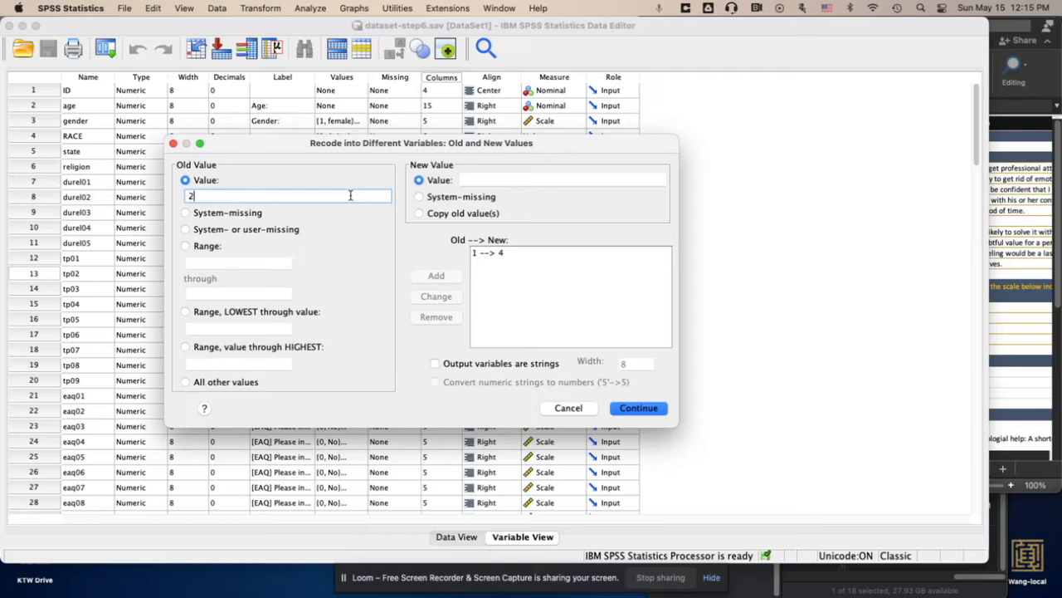
left_click(497, 179)
left_click(436, 275)
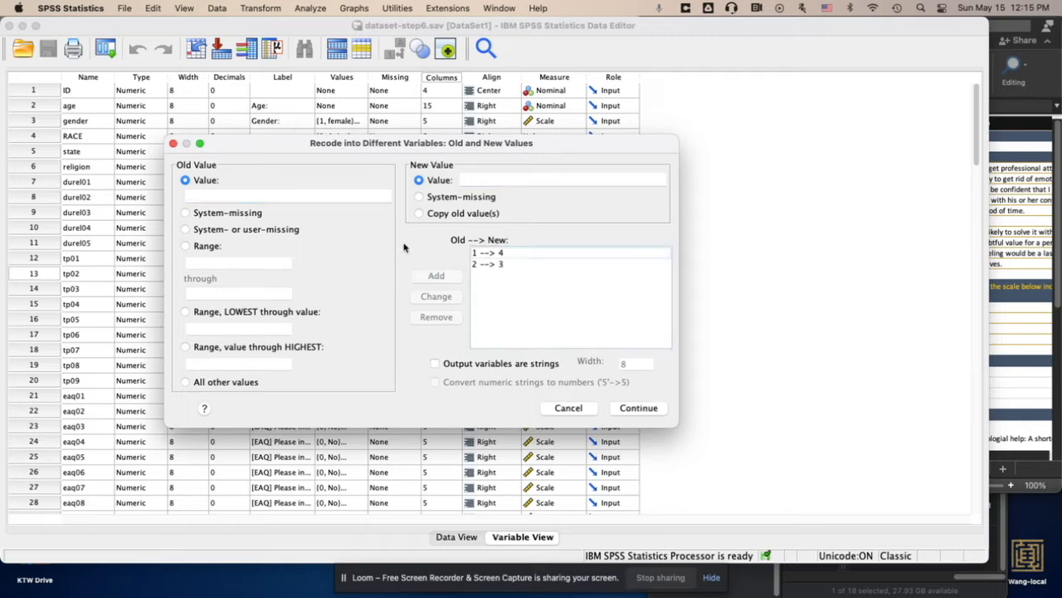
Step: Add the remaining recode pairs, 3 to 2 and 4 to 1, and accept the old and new values
left_click(357, 196)
type("3")
left_click(471, 176)
type("2")
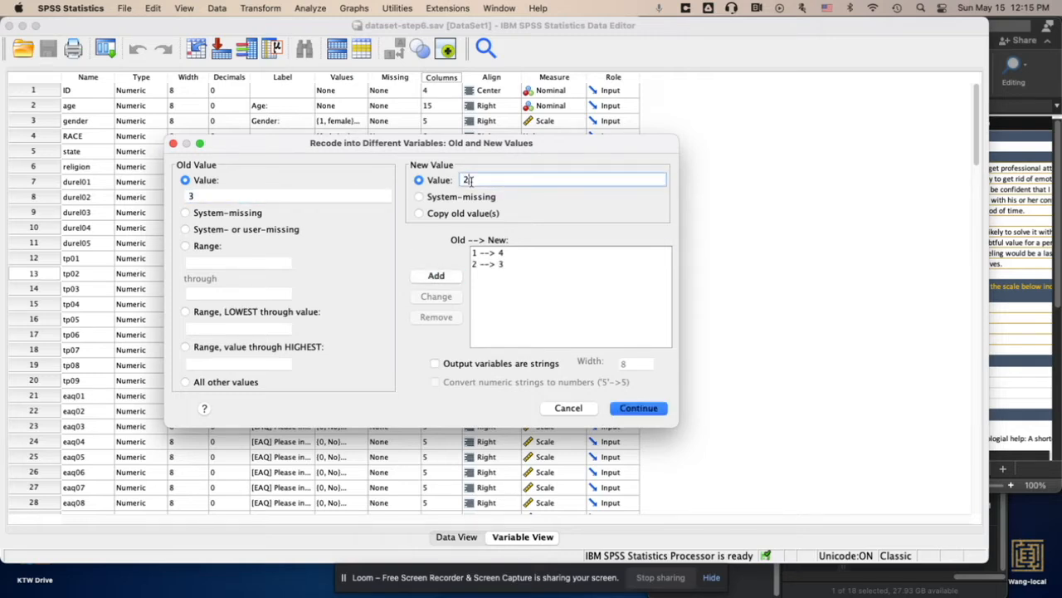
left_click(369, 196)
type("4")
double_click(475, 180)
left_click(257, 196)
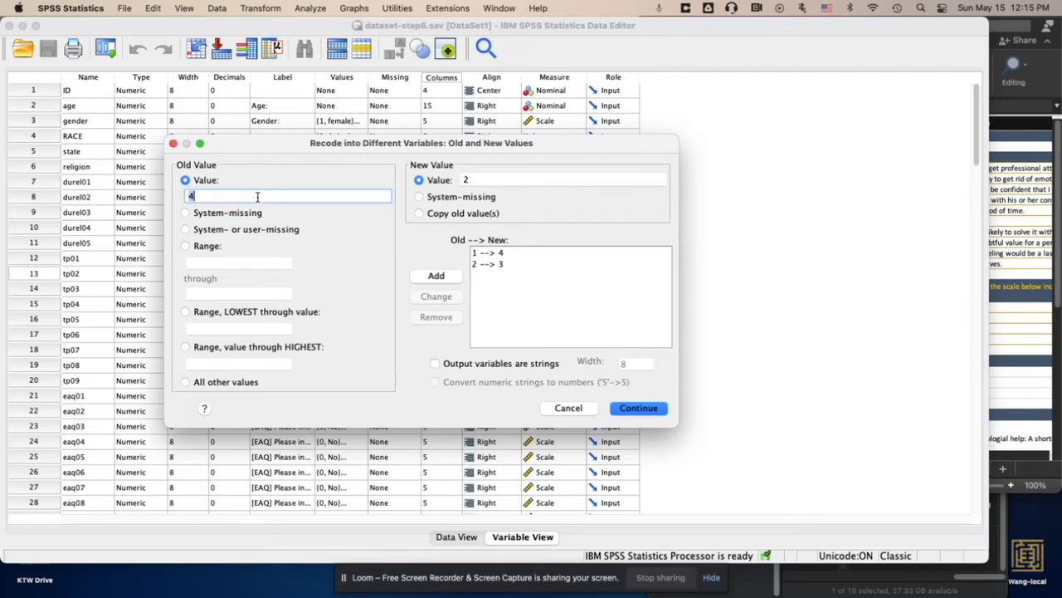
type("3")
left_click(436, 275)
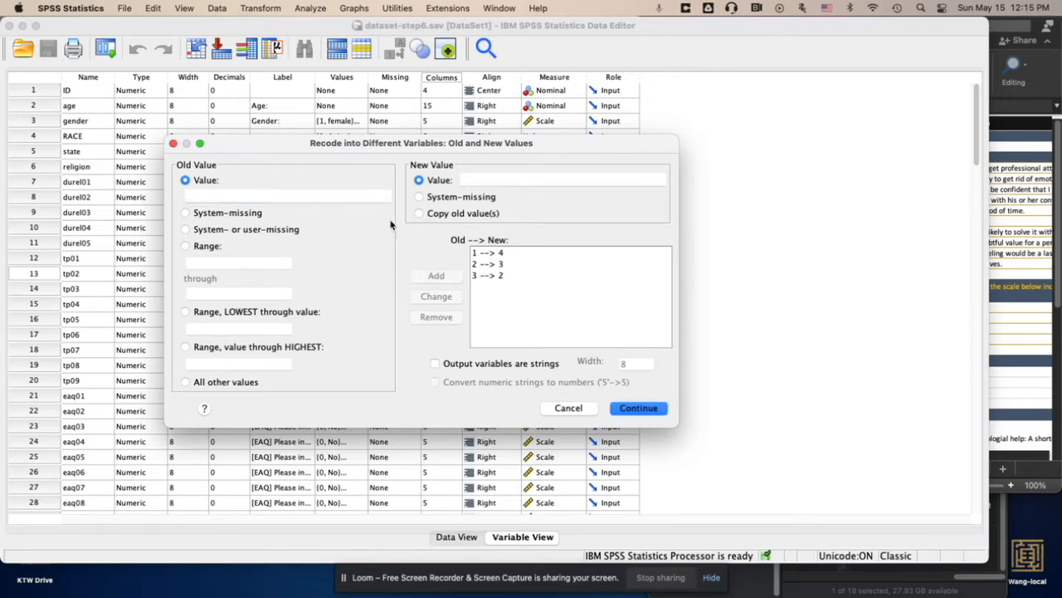
type("4")
left_click(486, 183)
type("1")
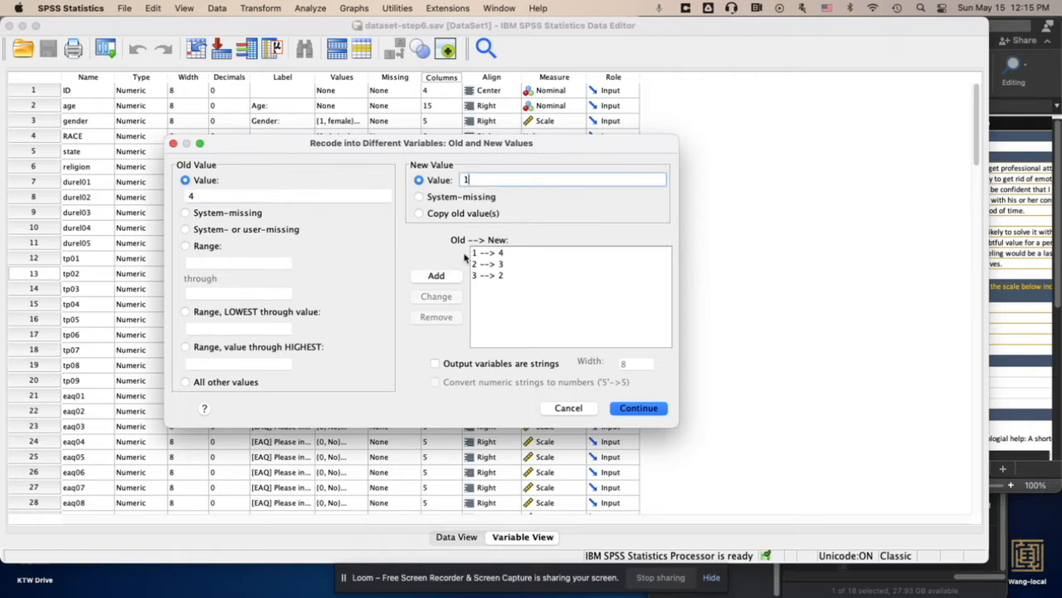
left_click(439, 275)
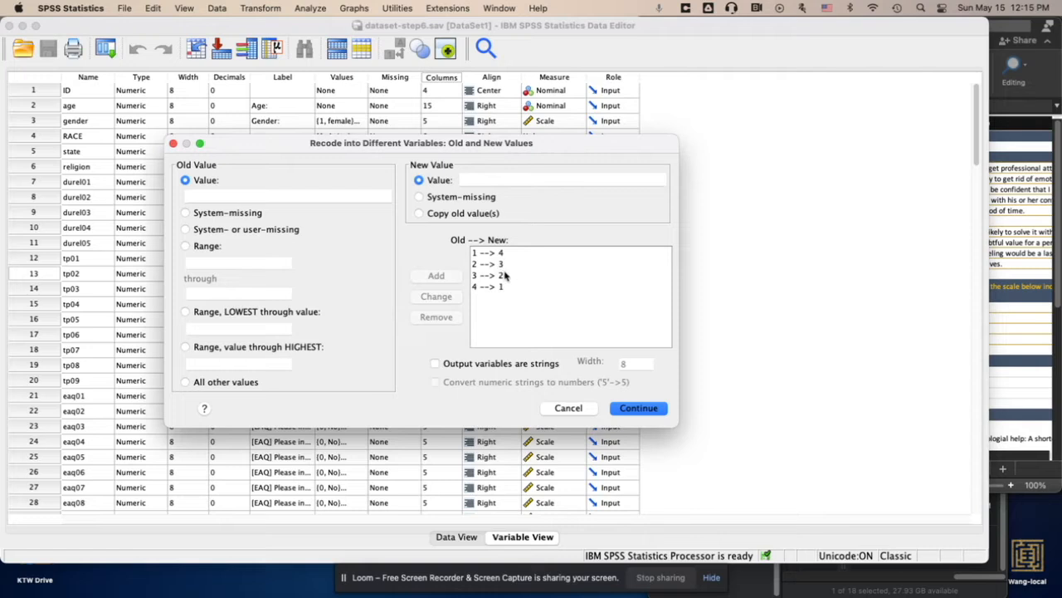
left_click(645, 410)
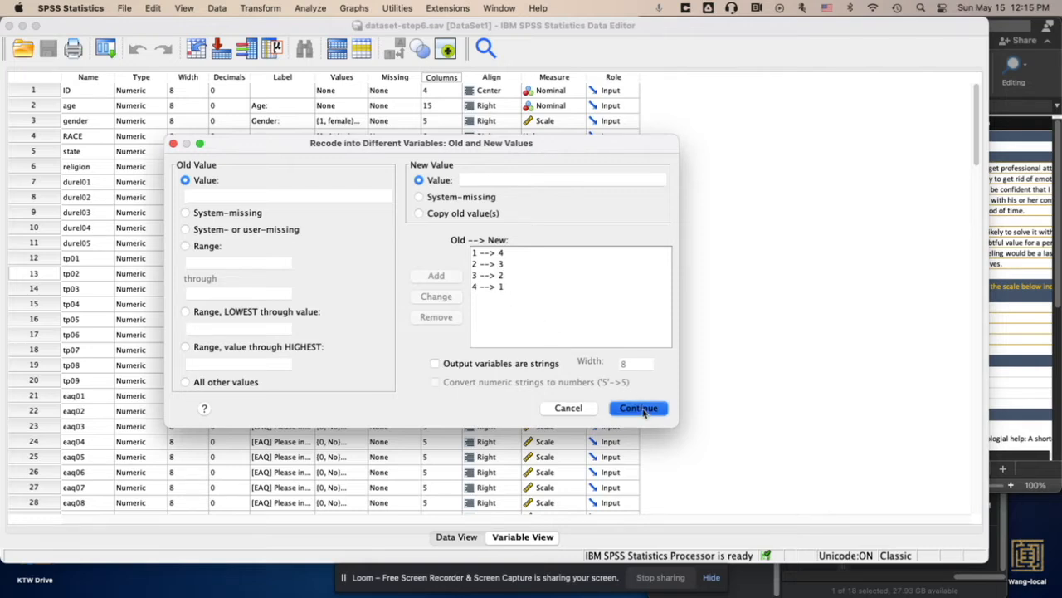
Step: Name the output variable for atspph02 as atspph02r and apply it
left_click(407, 203)
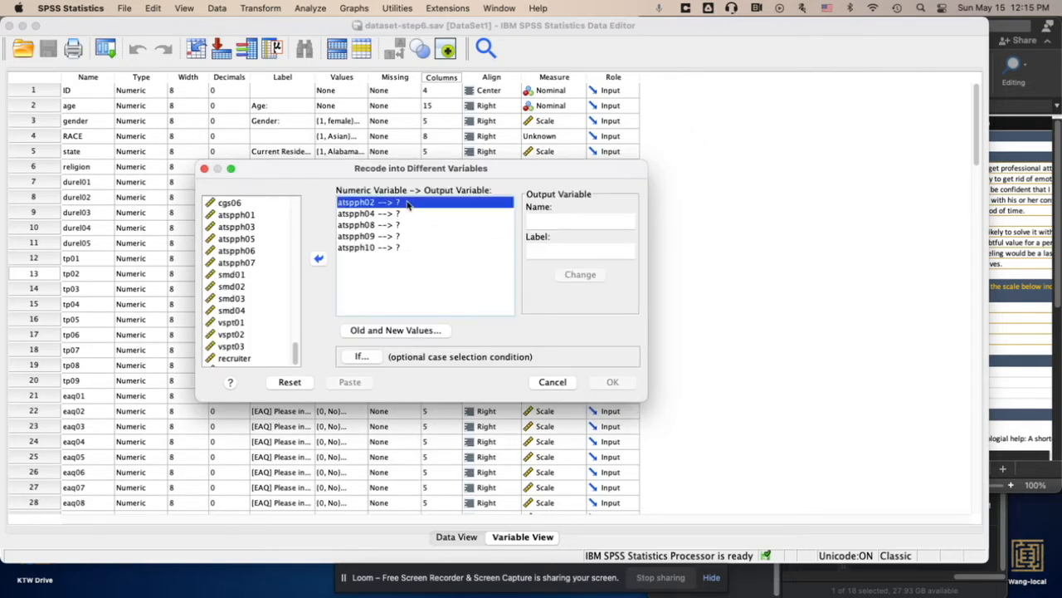
left_click(558, 222)
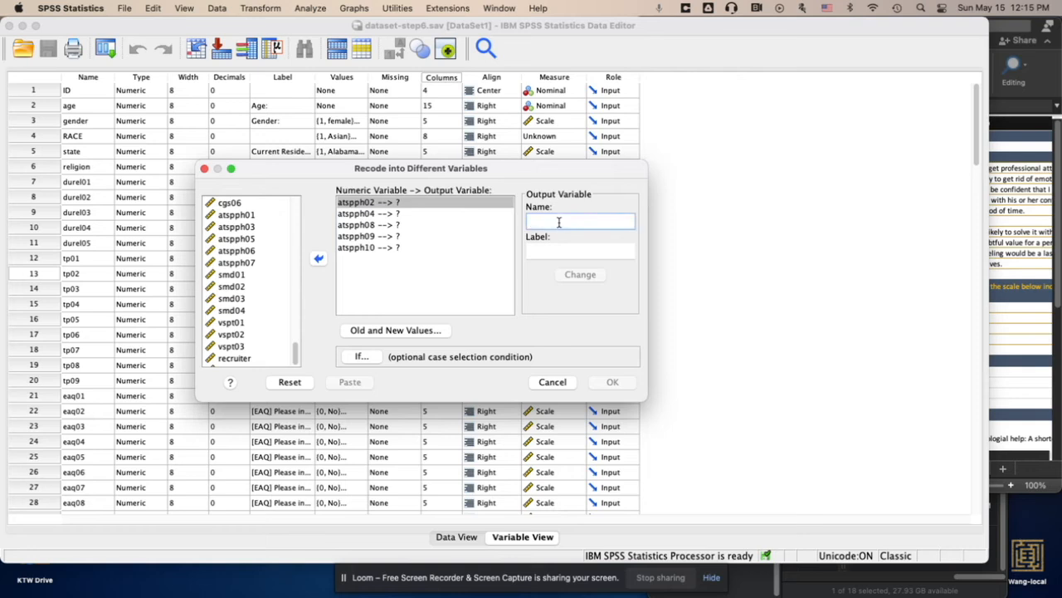
type("atspph02r")
left_click(580, 275)
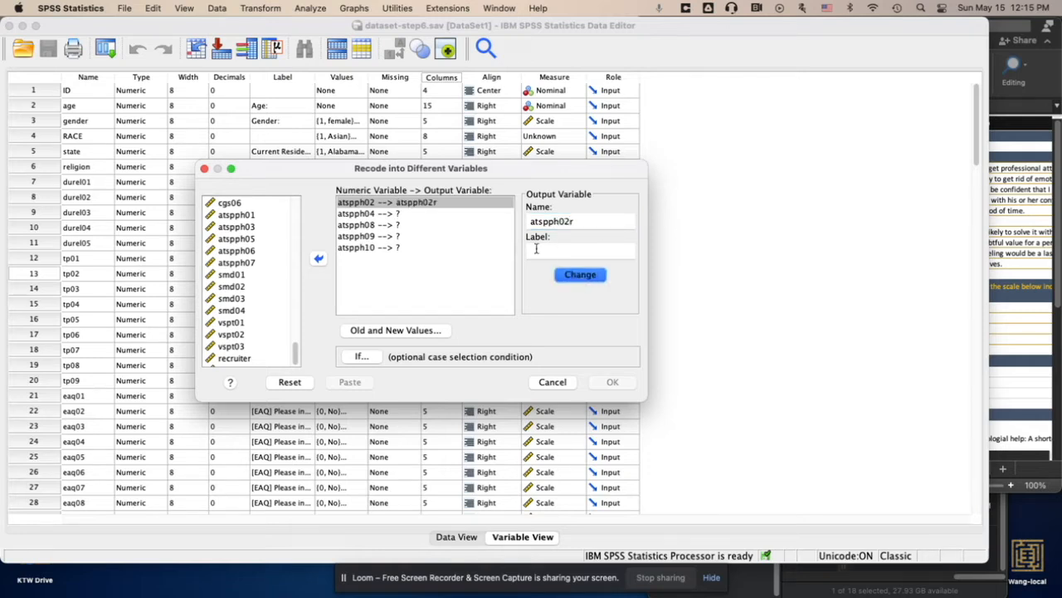
Step: Reuse the common part of the atspph02r name to assign atspph04r as the output variable for atspph04
left_click(530, 222)
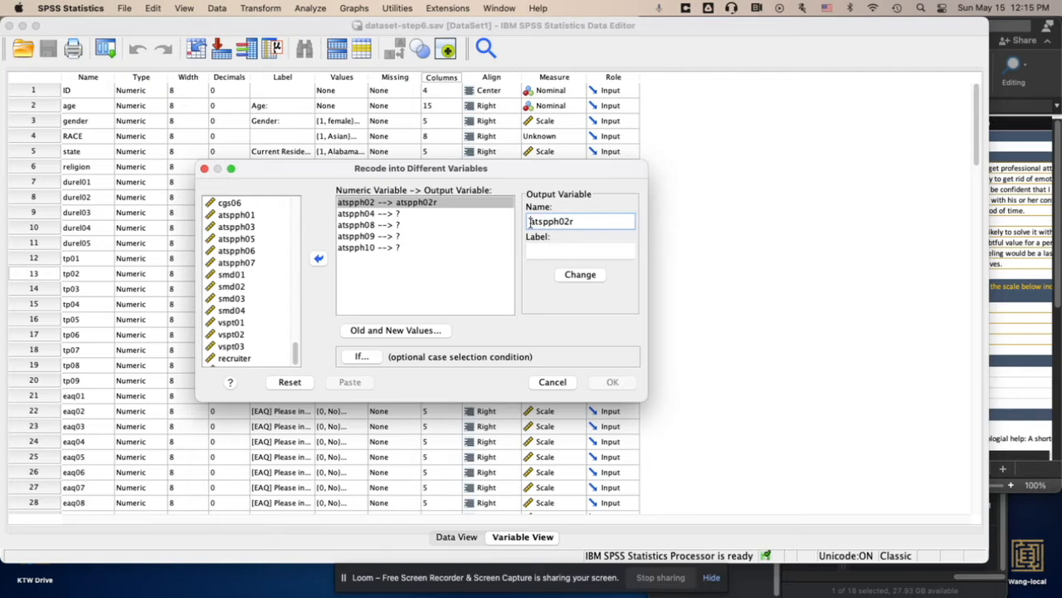
left_click_drag(530, 221, 569, 221)
key("super+c")
left_click(410, 215)
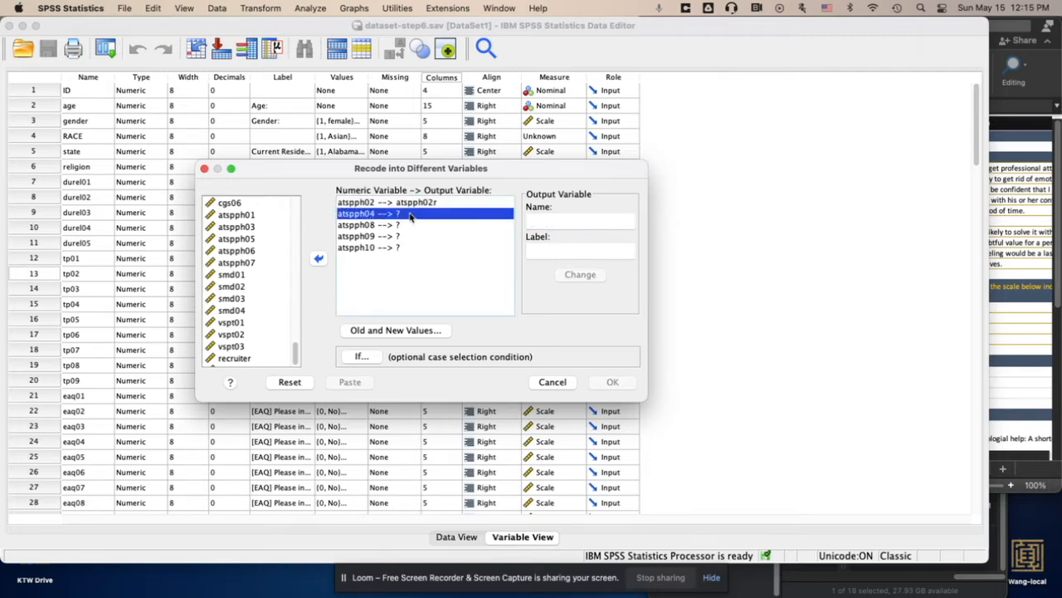
left_click(553, 223)
key("super+v")
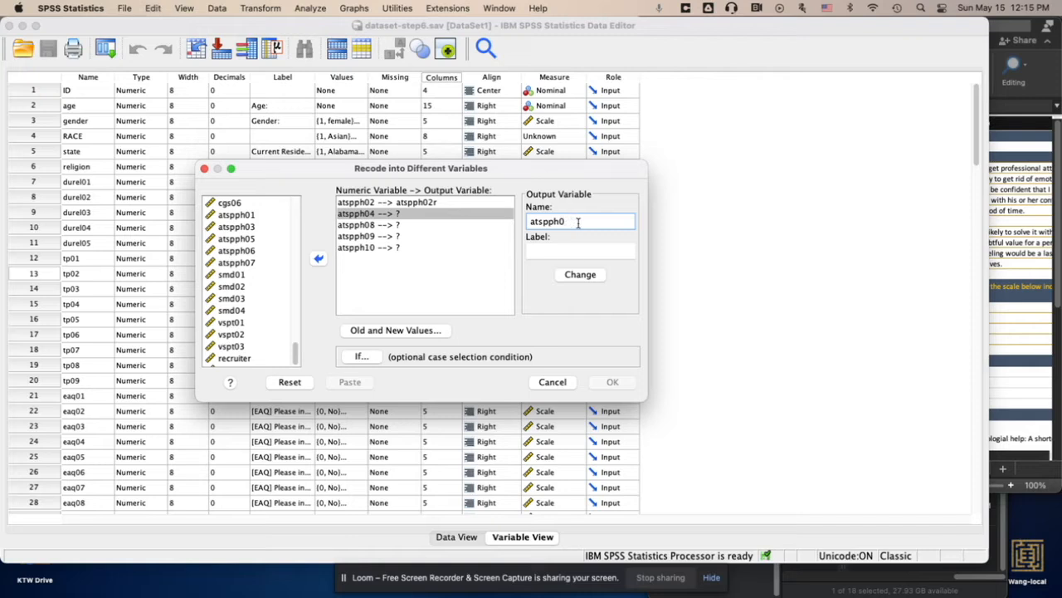
left_click(575, 277)
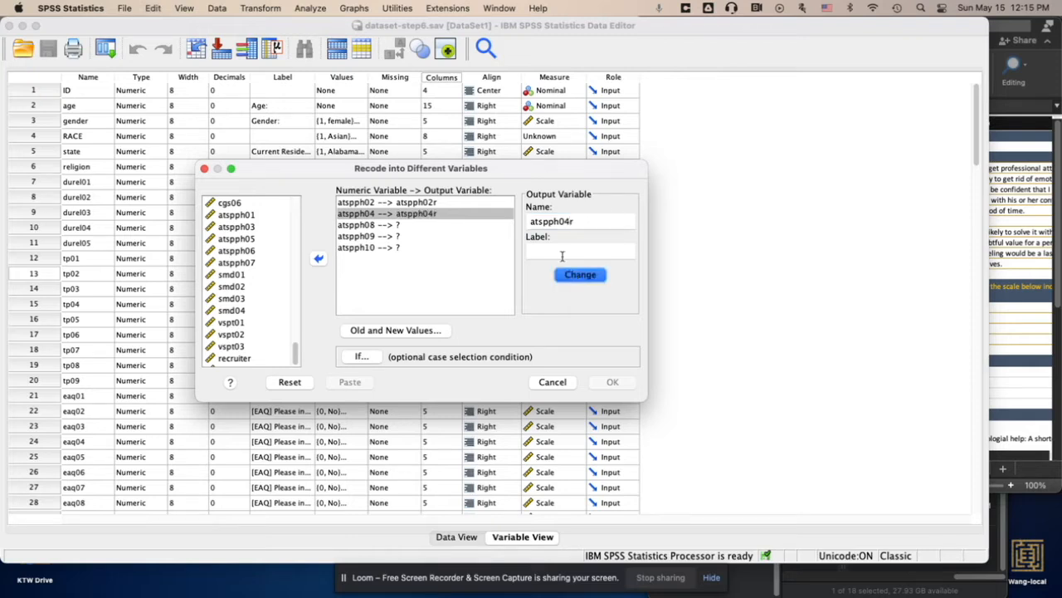
Step: Assign atspph08r and atspph09r as the output variables for atspph08 and atspph09
left_click(432, 227)
left_click(552, 223)
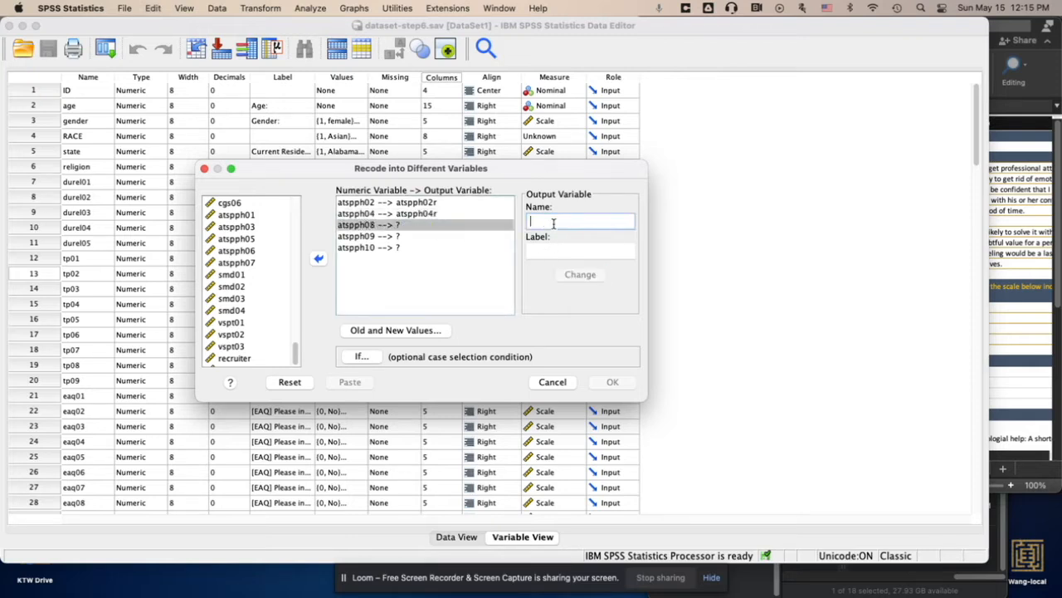
key("super+v")
type("8r")
left_click(580, 275)
left_click(433, 238)
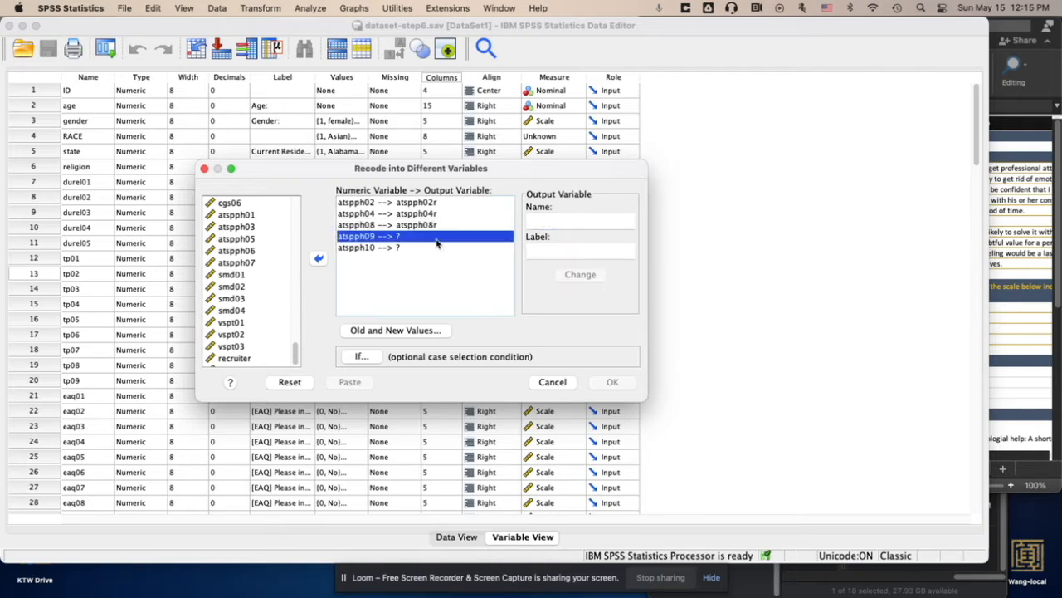
left_click(561, 222)
key("super+v")
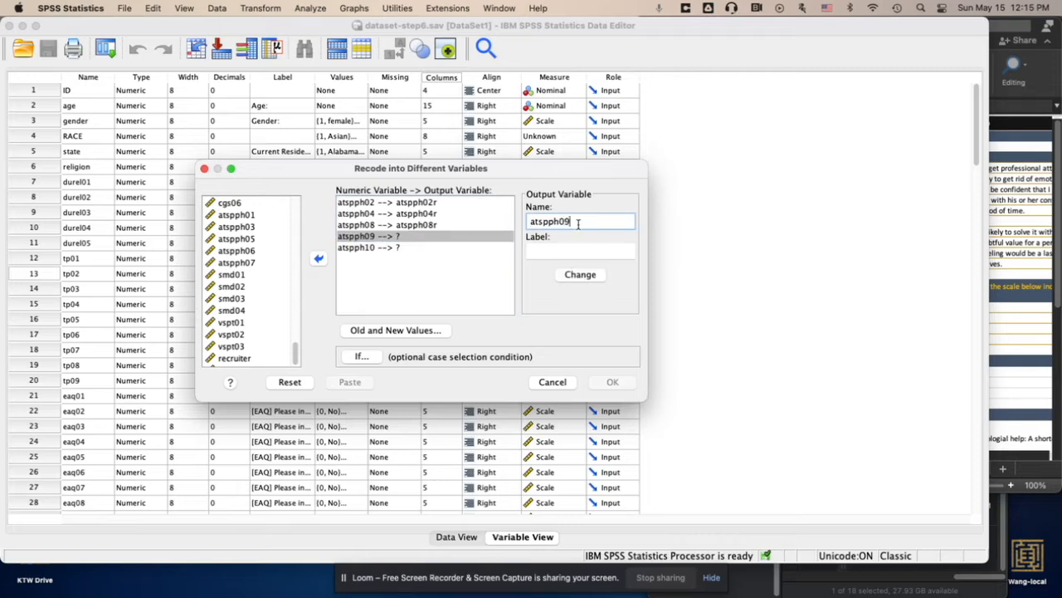
left_click(580, 274)
Step: Assign atspph10r as the output variable for atspph10 and run the recode
left_click(466, 247)
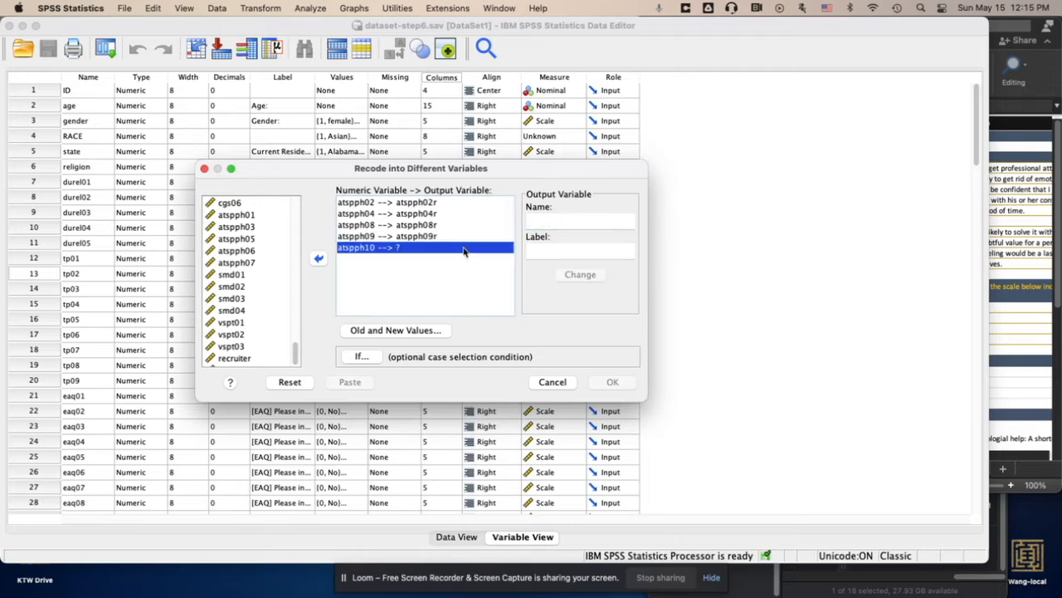
left_click(550, 218)
key("super+v")
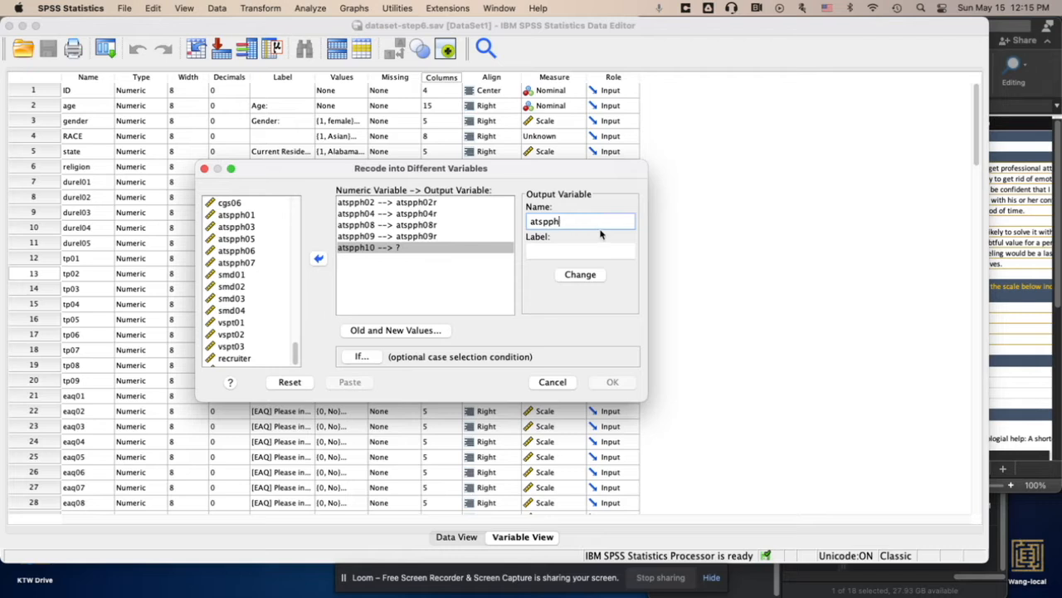
left_click(591, 274)
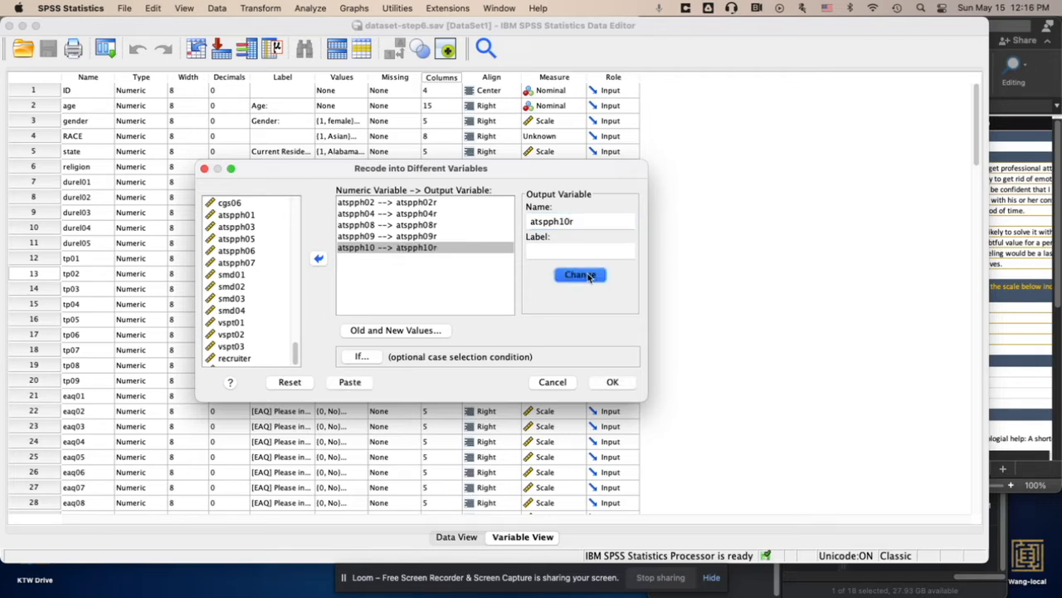
left_click(615, 383)
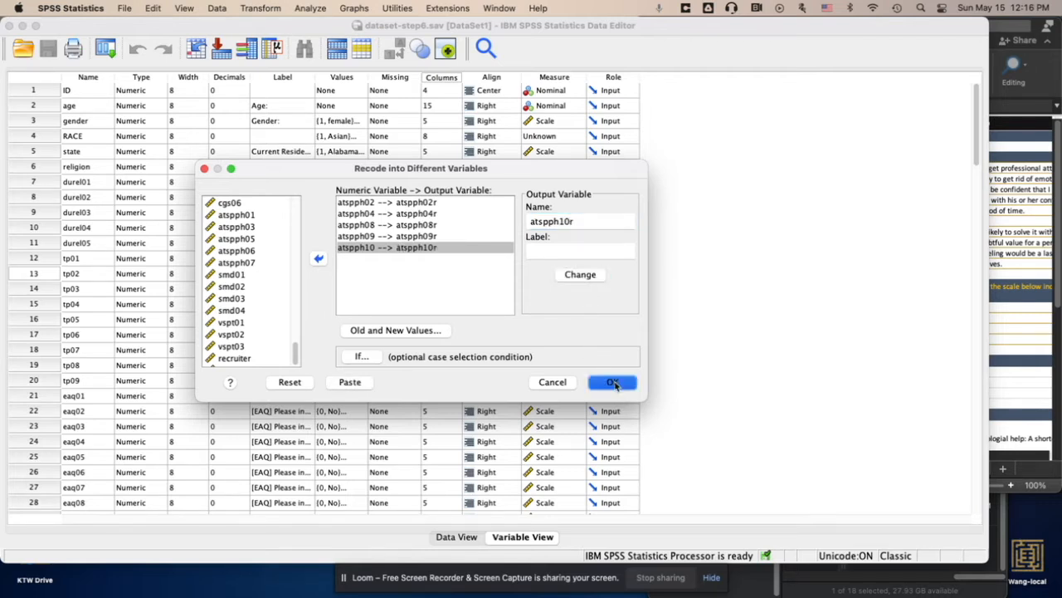
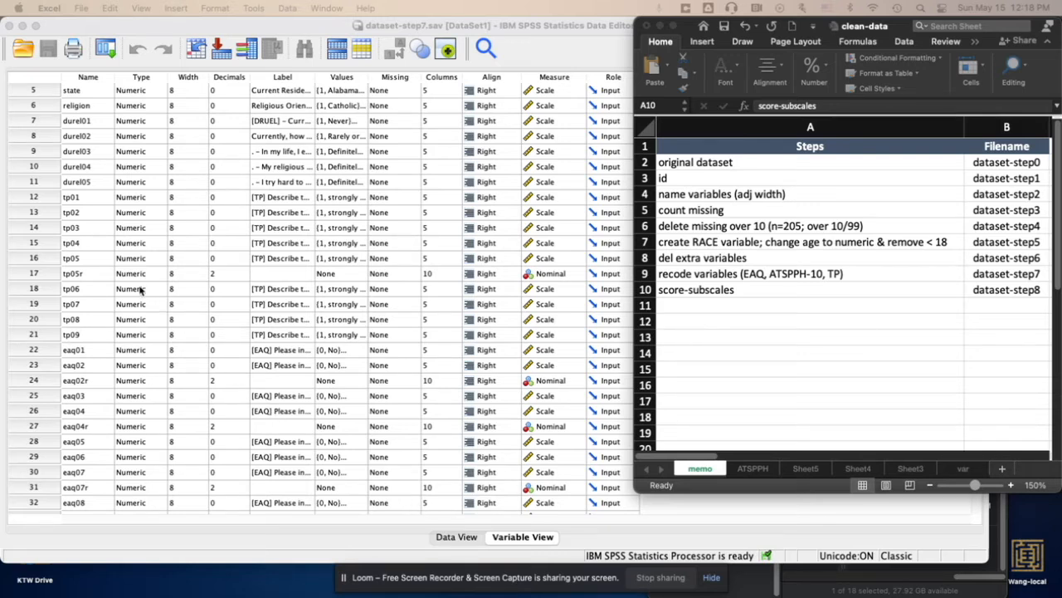
Step: Review the variable list of dataset-step7 for the recoded TP, EAQ and ATSPPH items, and check the score-subscales entry in the Excel memo
scroll(117, 288, "down", 15)
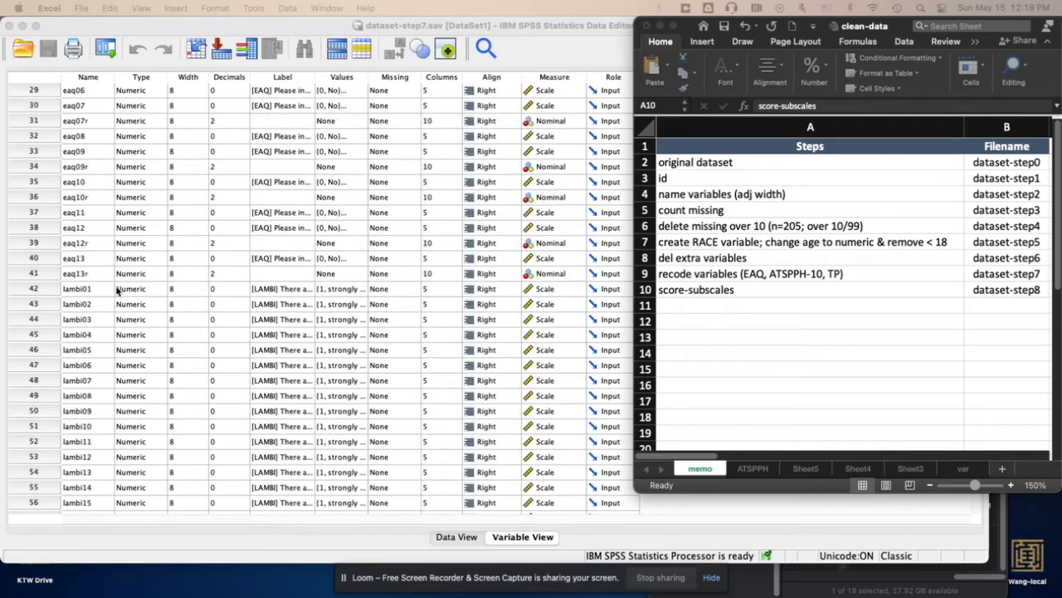
scroll(117, 288, "down", 5)
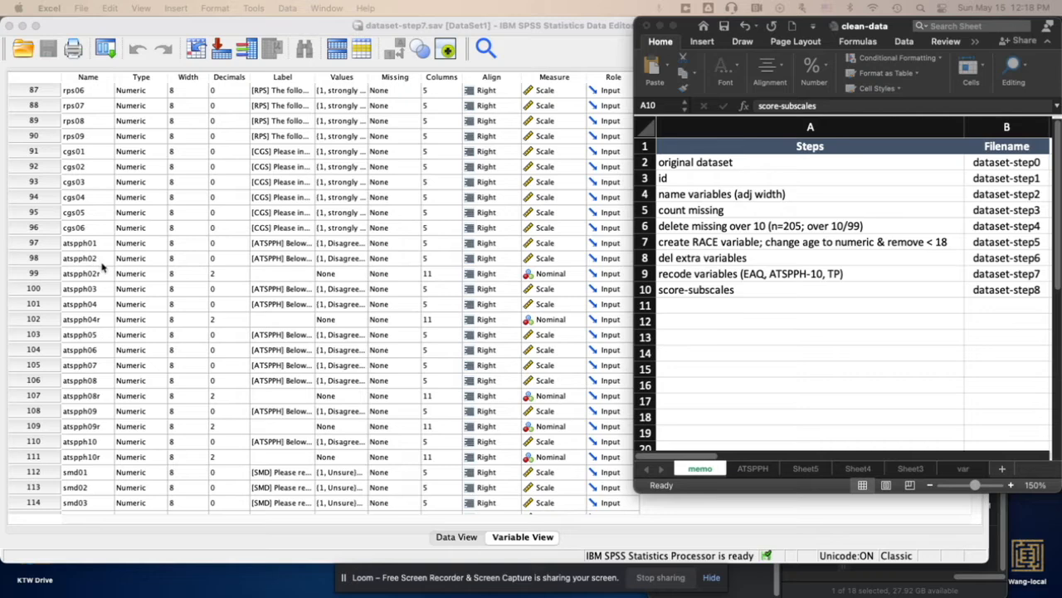
left_click(85, 278)
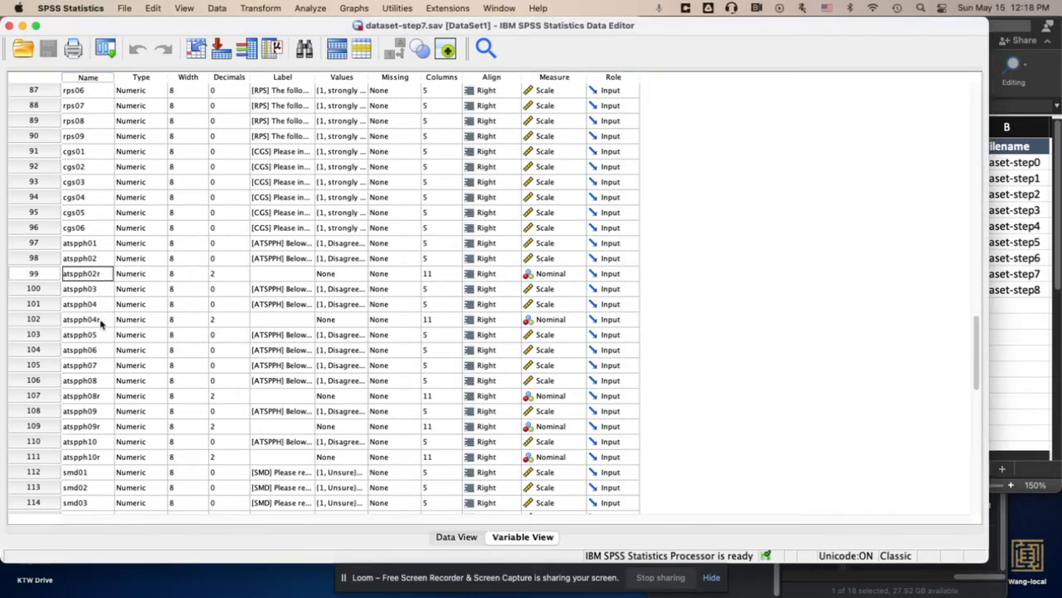
scroll(103, 325, "up", 1)
scroll(106, 379, "down", 2)
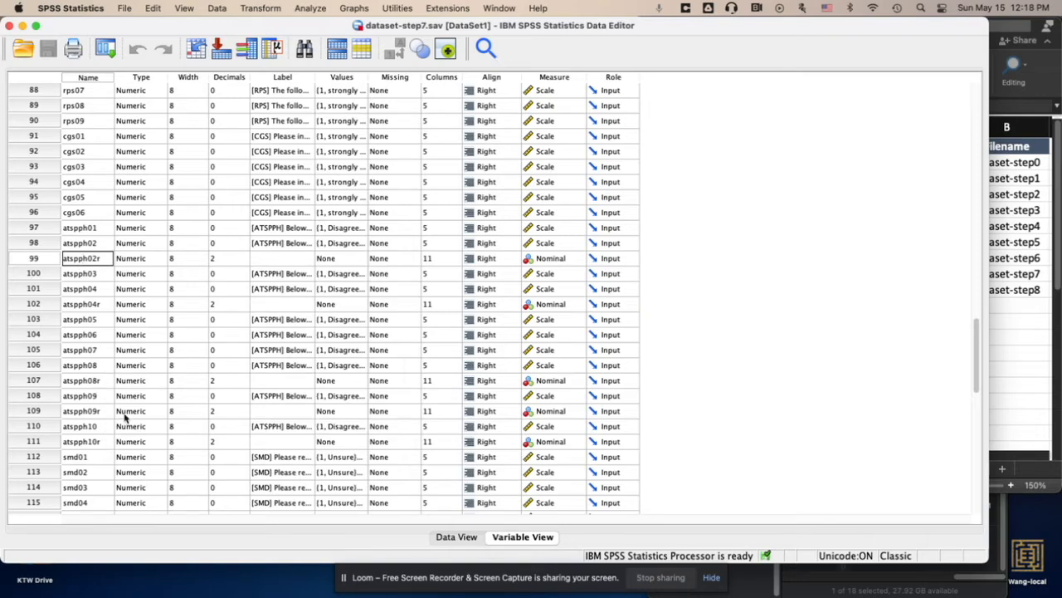
scroll(125, 419, "down", 6)
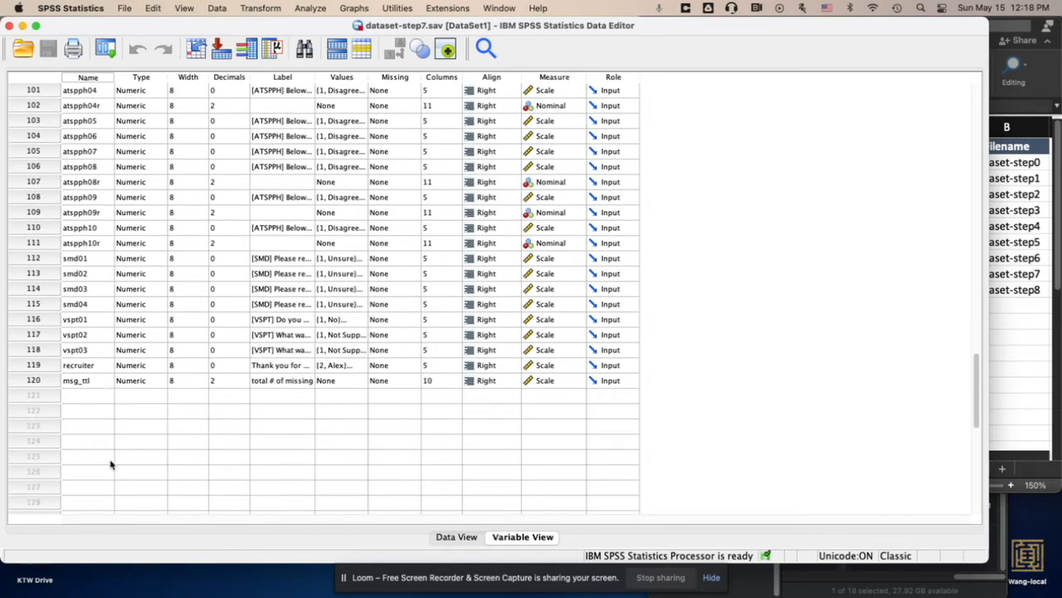
scroll(109, 270, "up", 4)
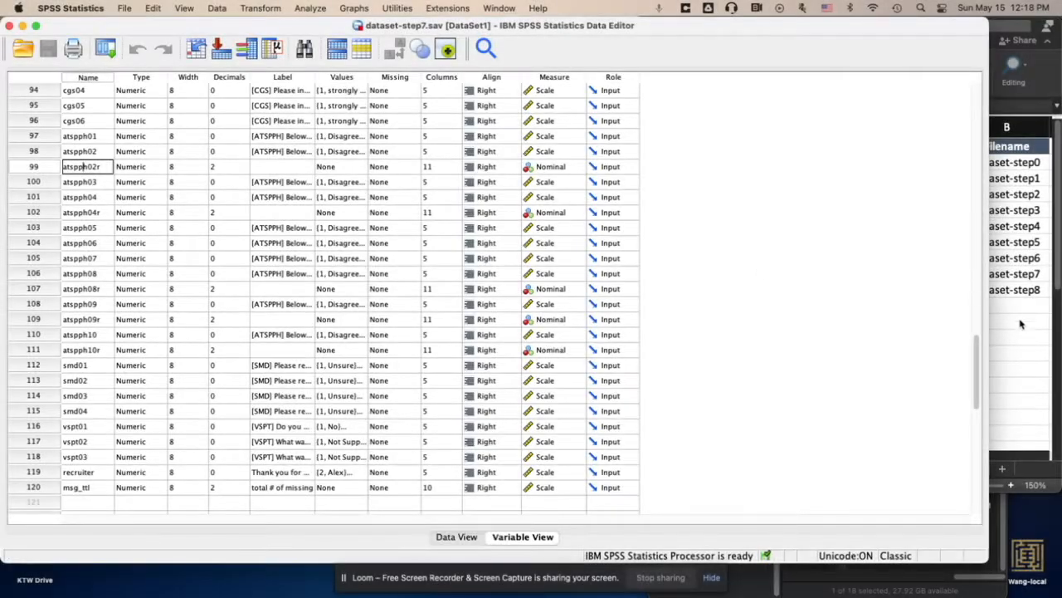
left_click(1031, 332)
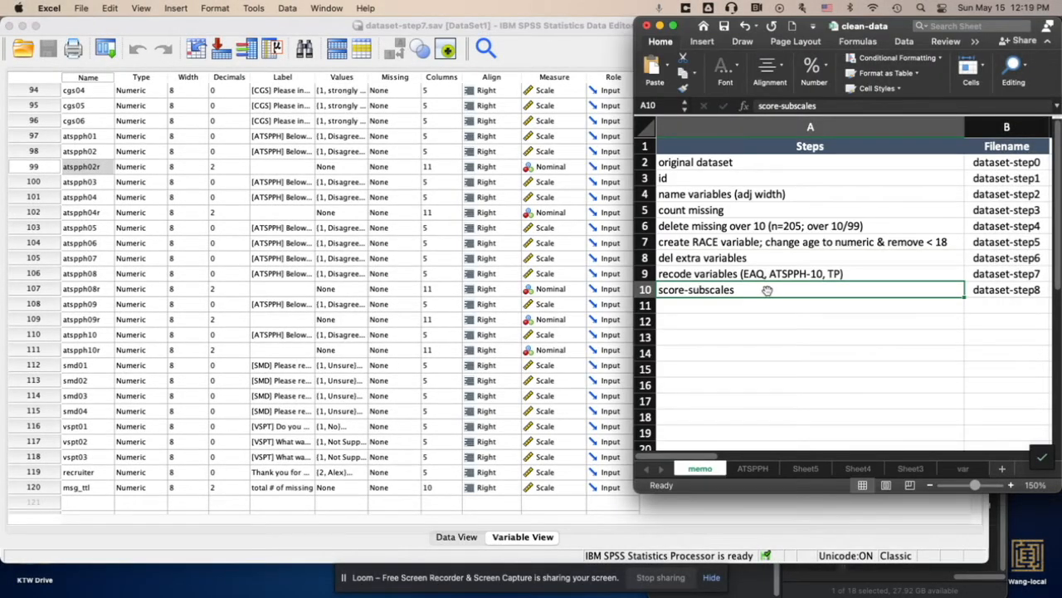
left_click(521, 62)
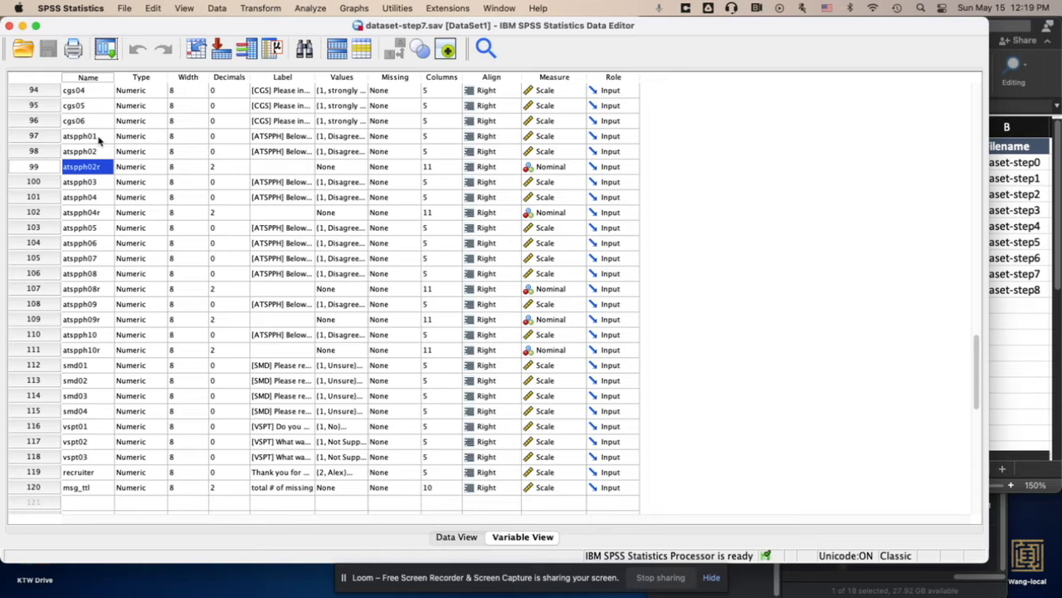
Step: In SPSS, start a Compute Variable operation with ATSPPH as the target variable
double_click(99, 136)
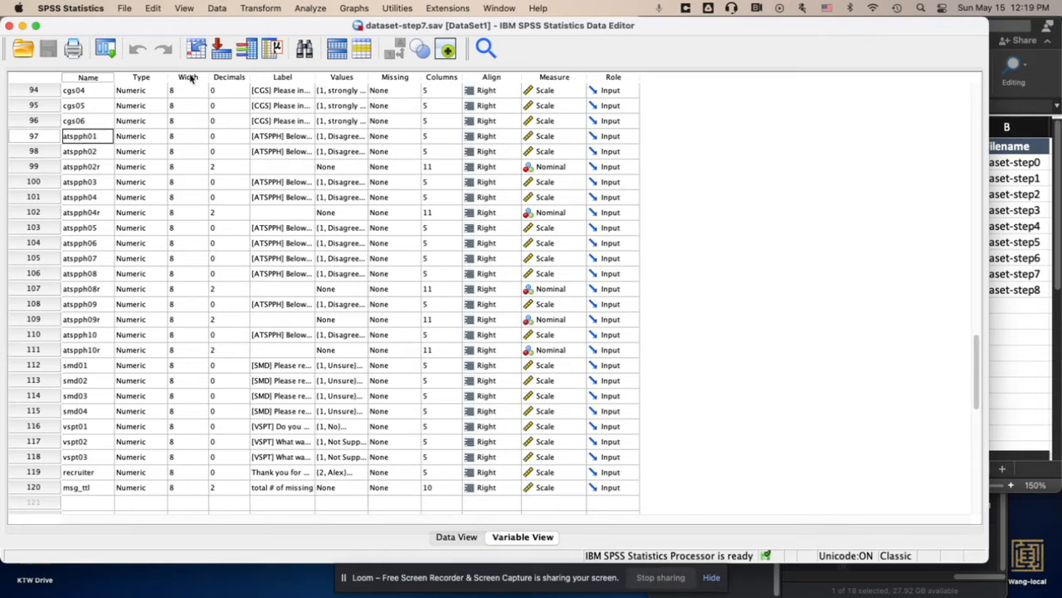
left_click(251, 10)
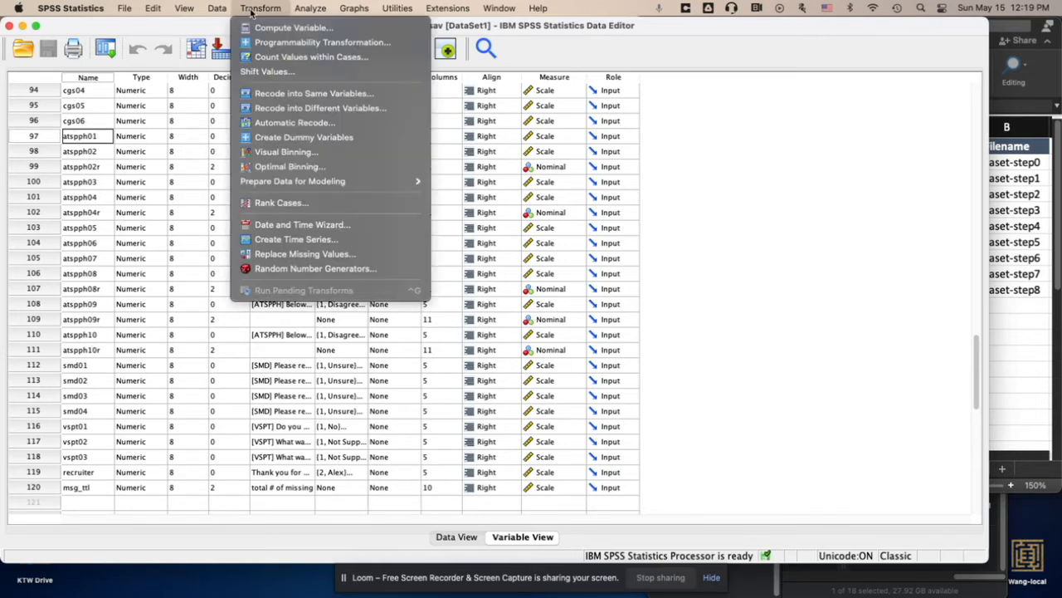
left_click(261, 30)
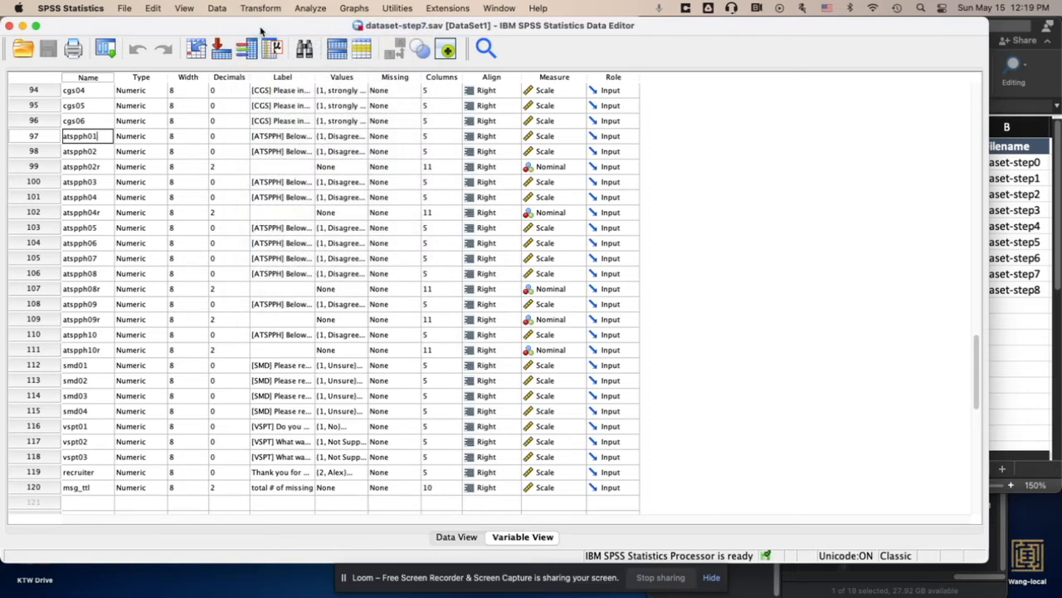
left_click_drag(666, 126, 279, 75)
type("ATSPPH")
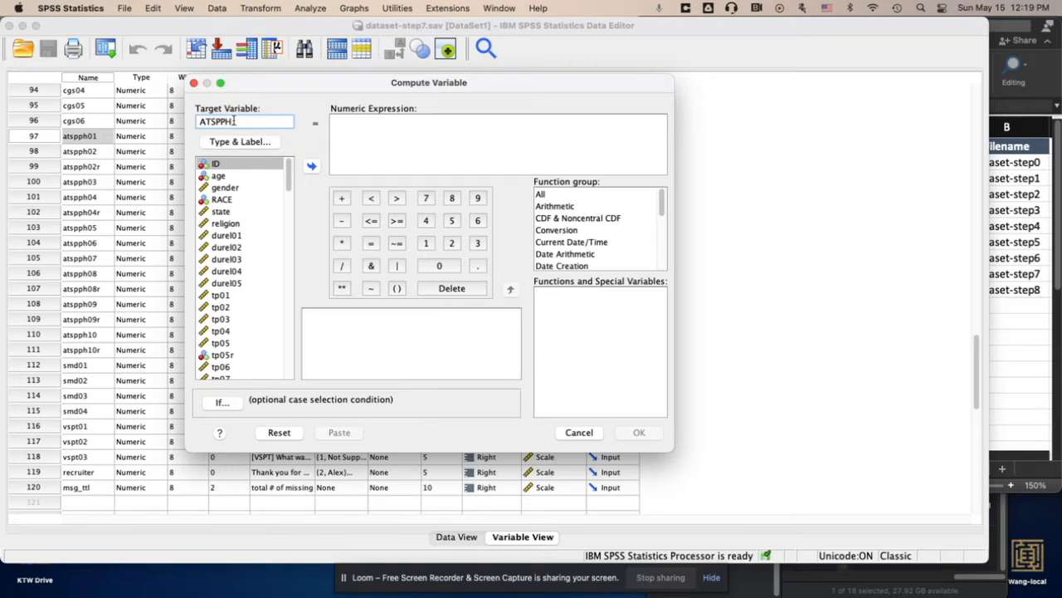
scroll(263, 203, "down", 1)
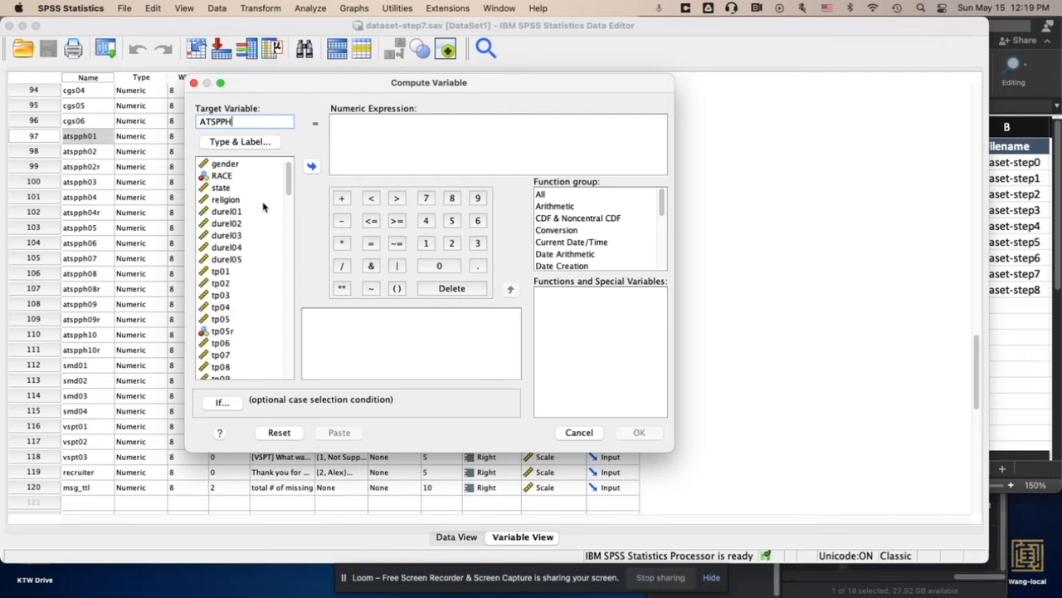
scroll(263, 206, "up", 1)
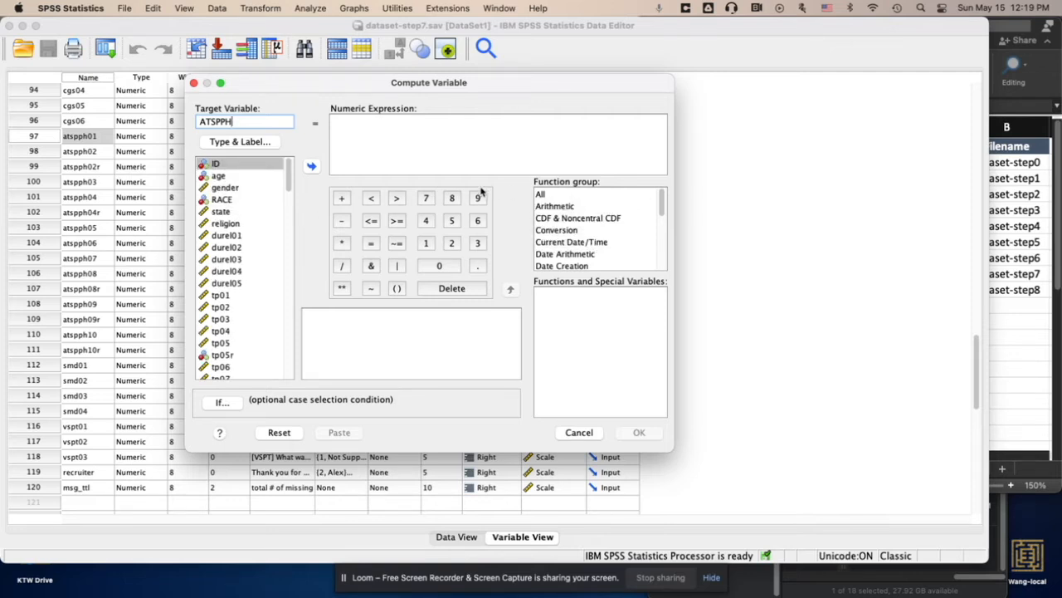
Step: Insert the Mean function from the Statistical group into the numeric expression for ATSPPH
left_click(477, 157)
scroll(574, 239, "down", 3)
scroll(574, 239, "down", 3)
scroll(574, 239, "up", 1)
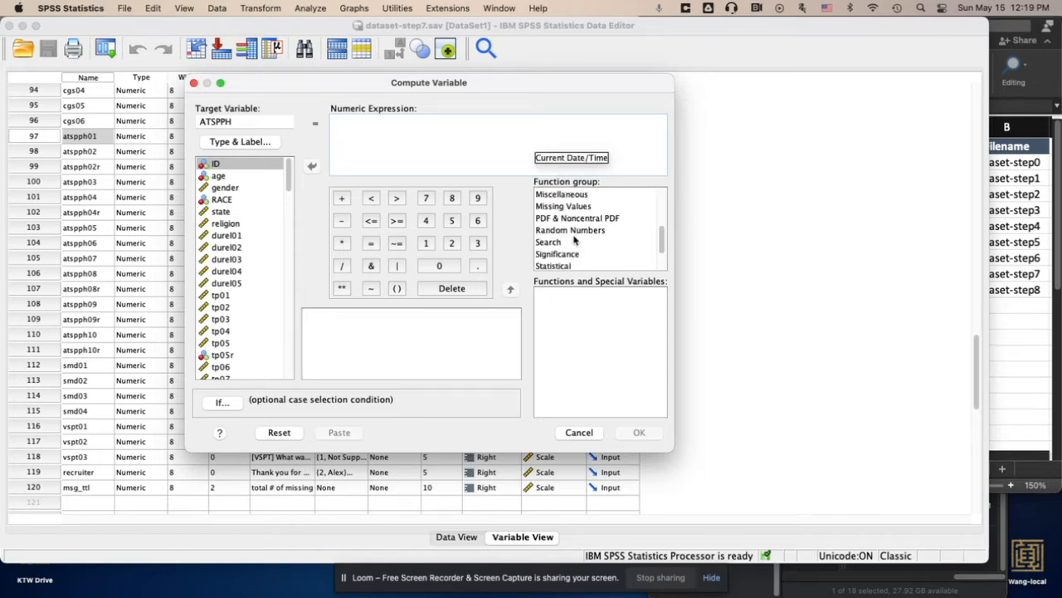
left_click(549, 266)
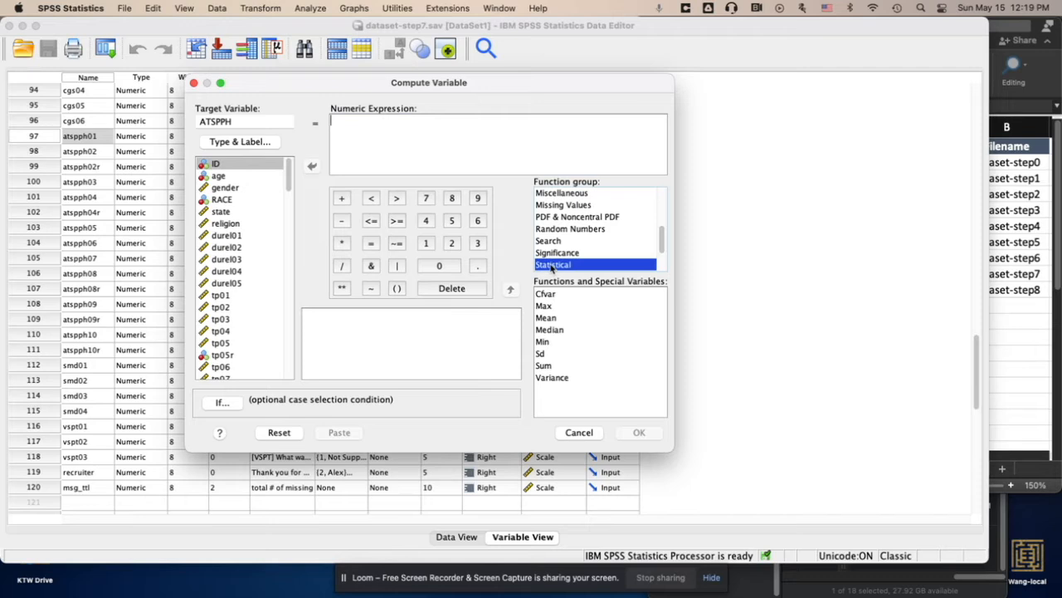
left_click(554, 319)
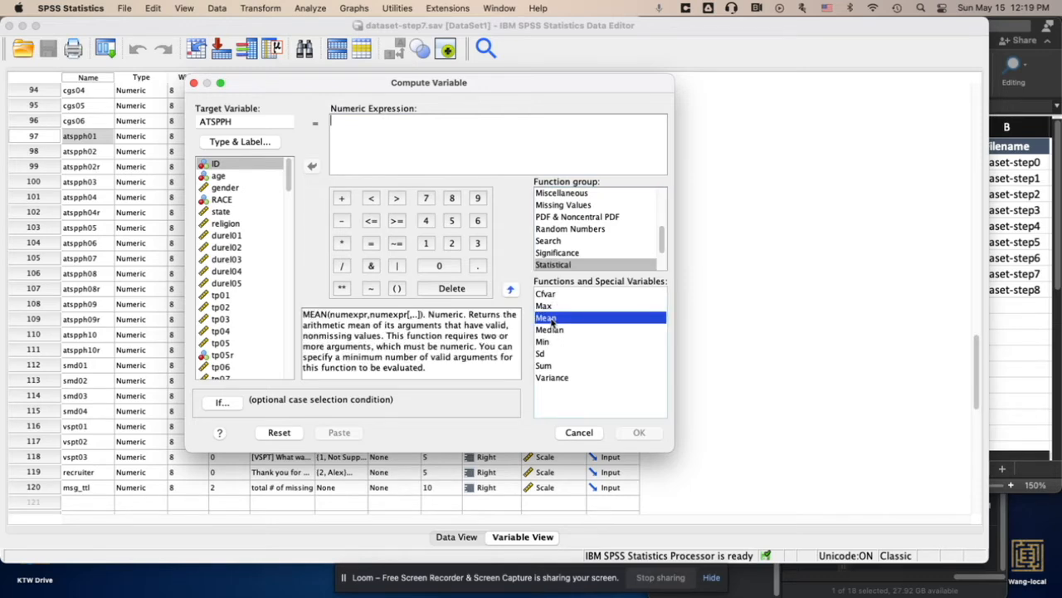
left_click(511, 289)
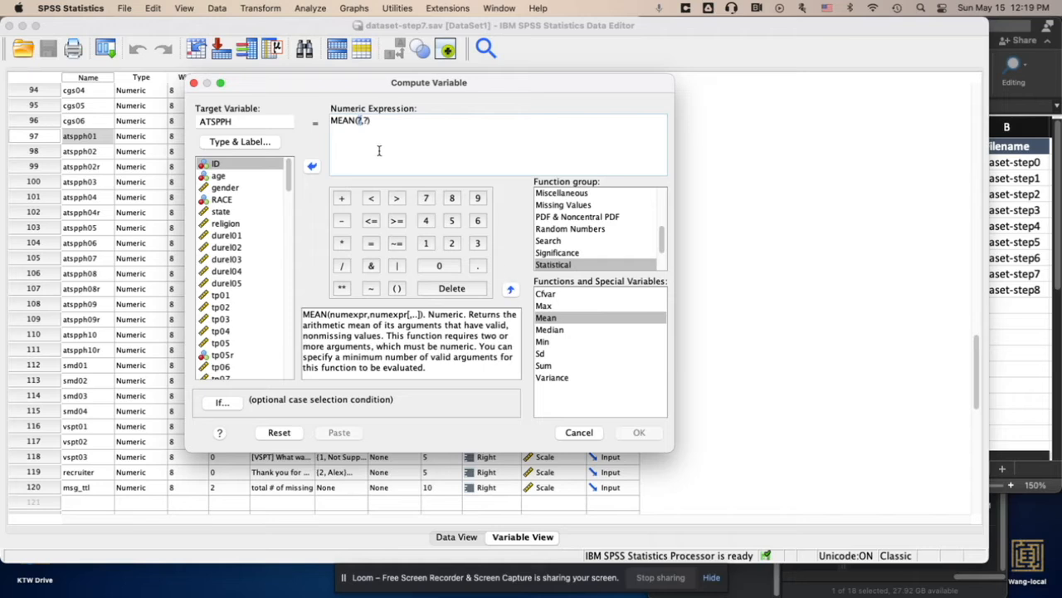
Step: Fill the two placeholders of the MEAN expression with atspph01 and the reverse-coded atspph02r
scroll(246, 275, "down", 10)
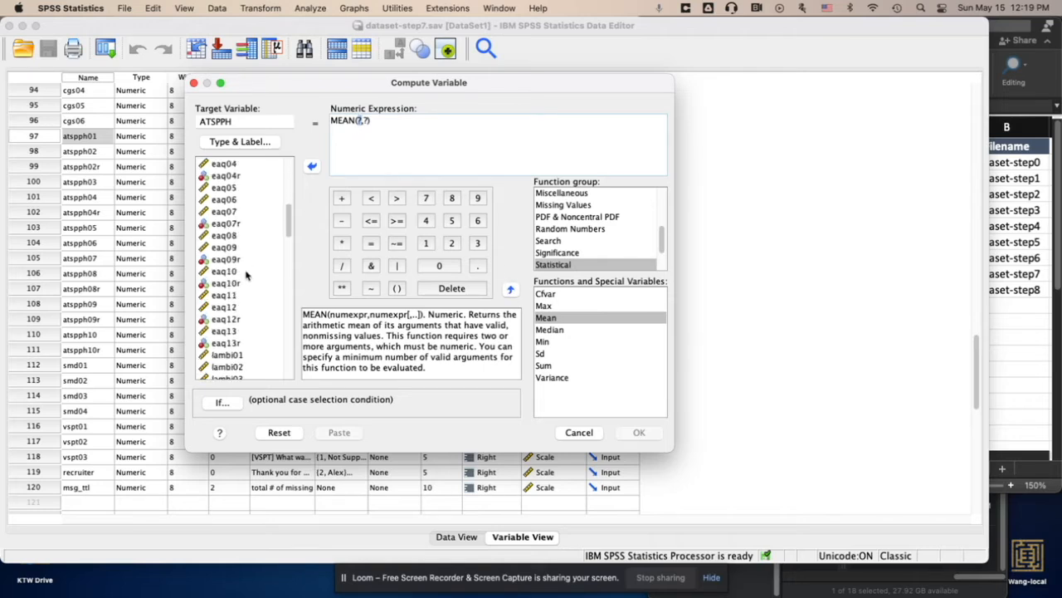
scroll(246, 275, "down", 10)
scroll(246, 275, "down", 5)
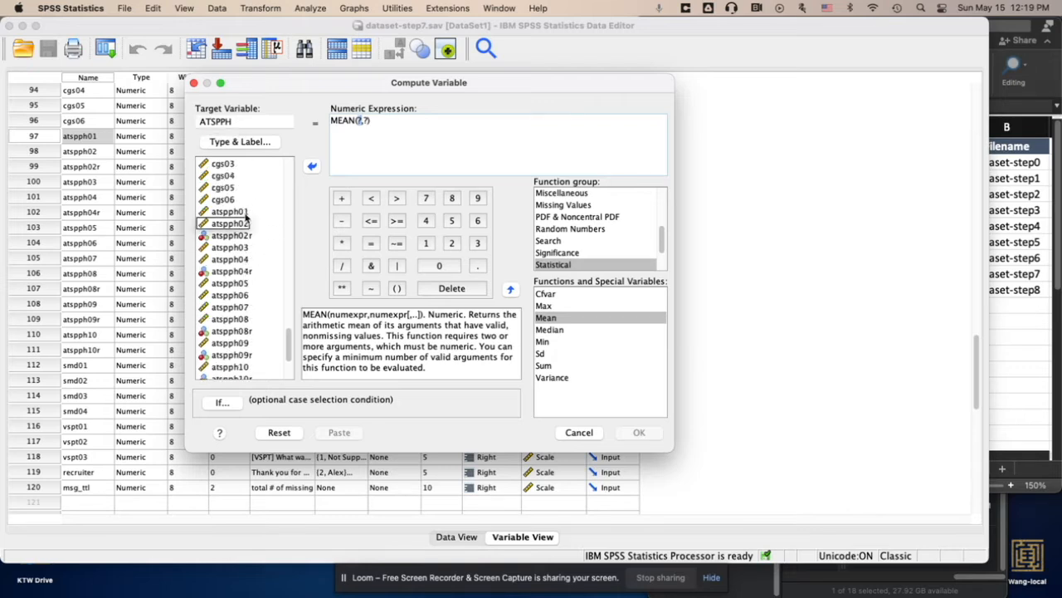
left_click(236, 212)
left_click(310, 166)
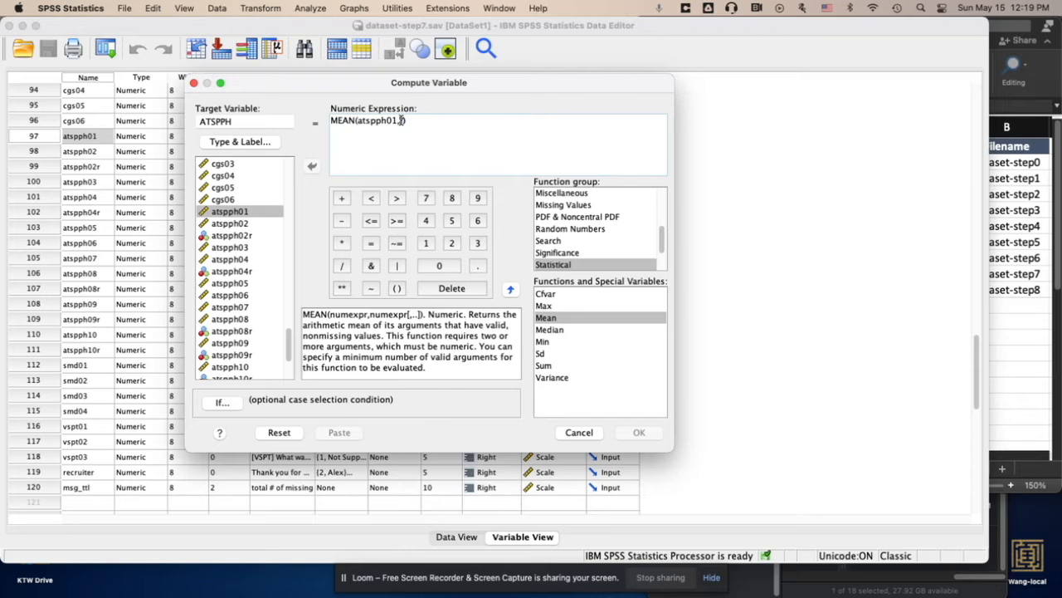
left_click(251, 225)
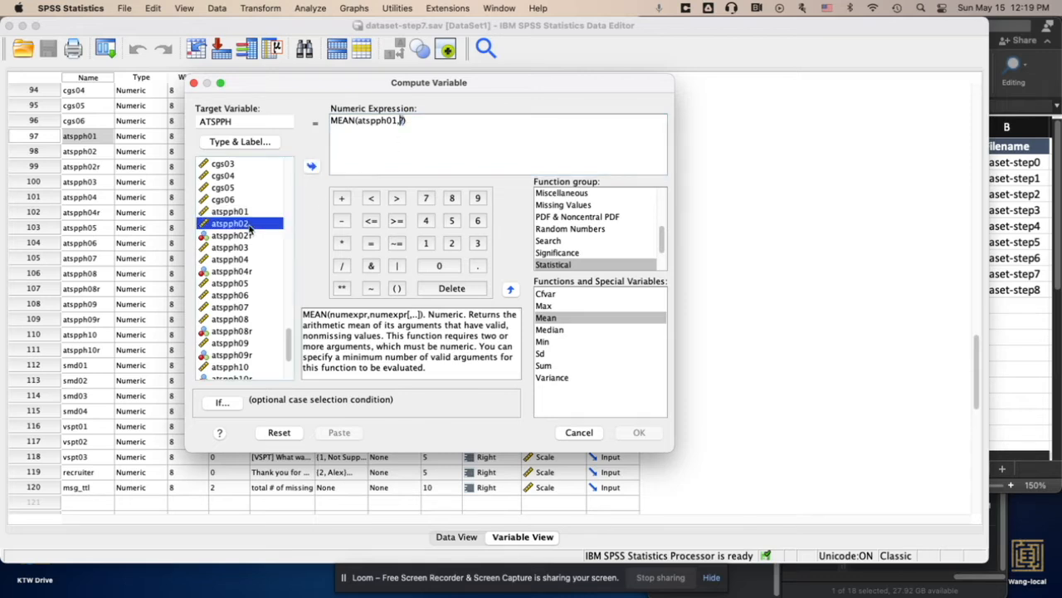
left_click(260, 236)
left_click(312, 168)
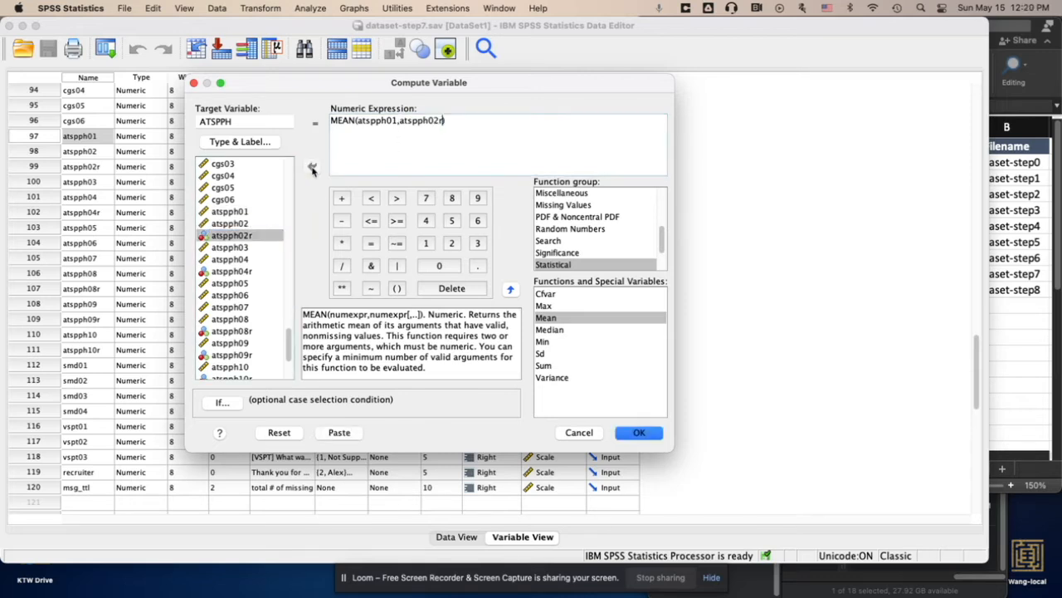
Step: Add atspph03 and the reverse-coded atspph04r as further comma-separated arguments of the MEAN expression
left_click(256, 247)
left_click(315, 168)
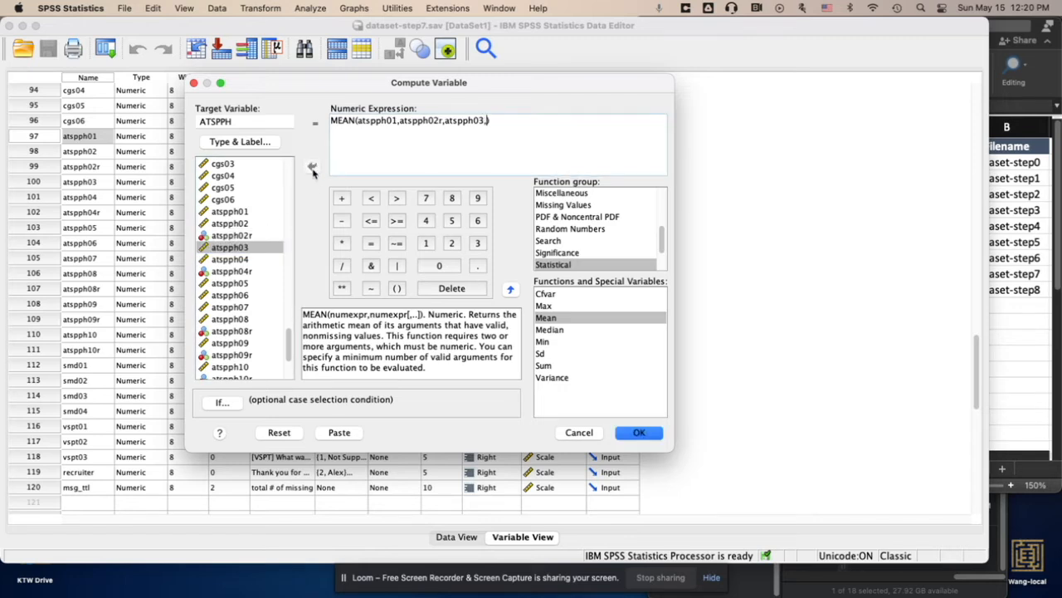
type(",")
left_click(256, 260)
left_click(255, 272)
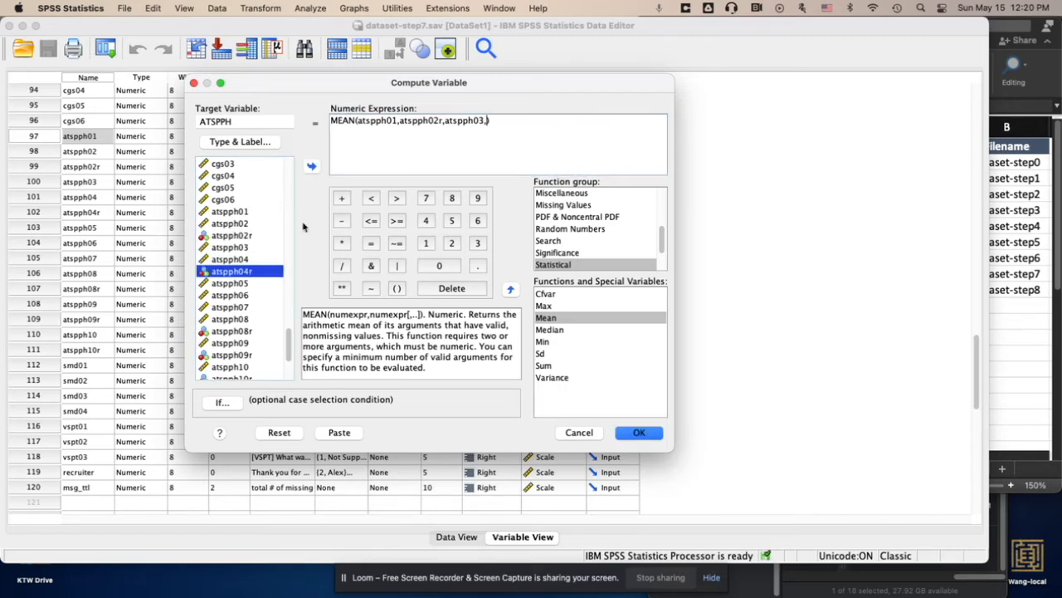
left_click(312, 166)
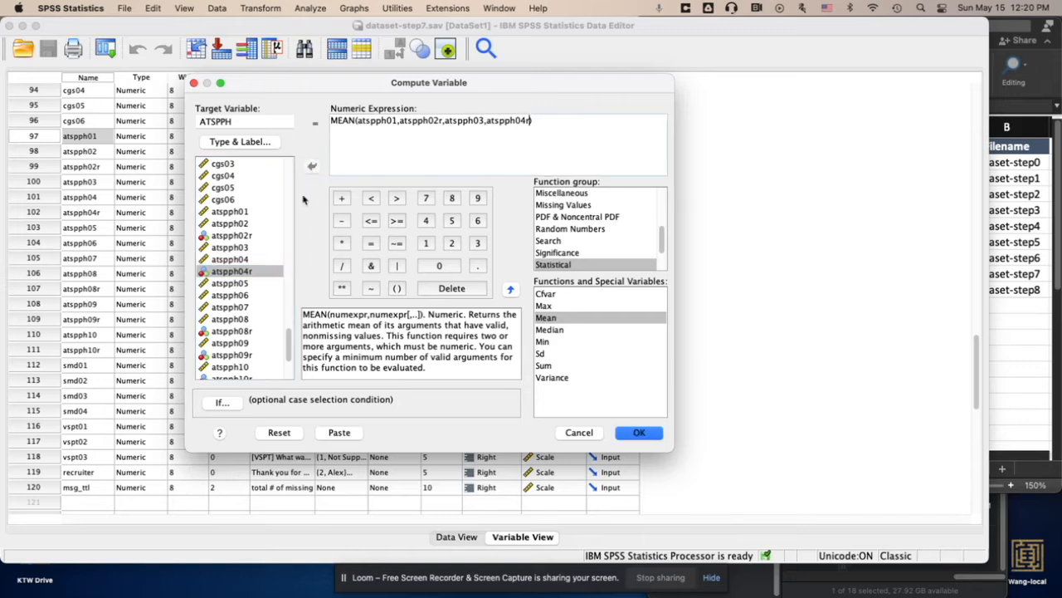
Step: Extend the MEAN expression with atspph05, atspph06 and atspph07, separated by commas
type(",")
left_click(249, 284)
left_click(312, 167)
type(",atspph05,")
left_click(249, 296)
left_click(312, 167)
type(",atspph05,atspph06,")
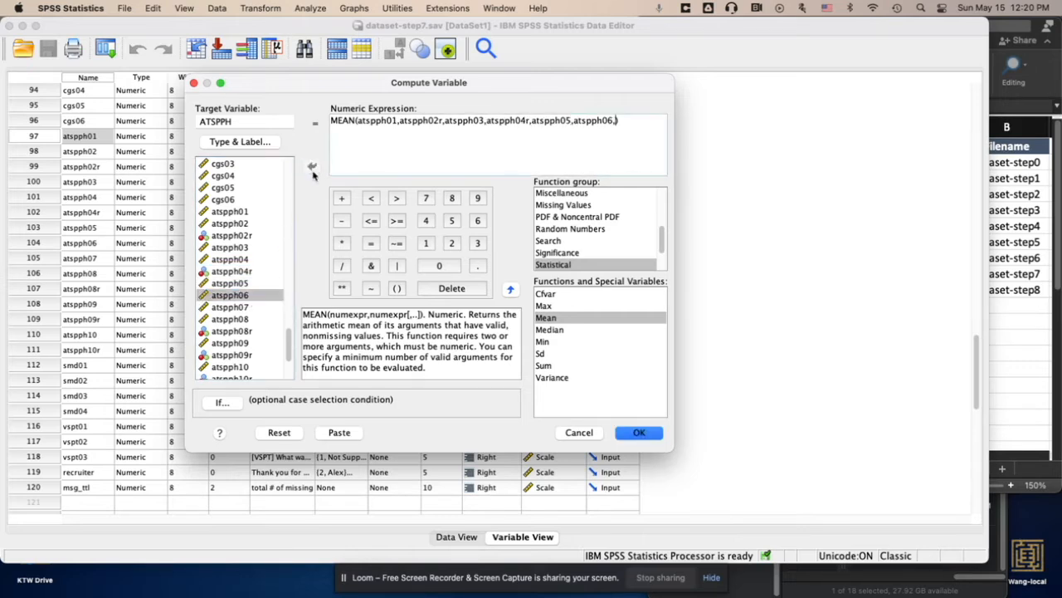
left_click(253, 307)
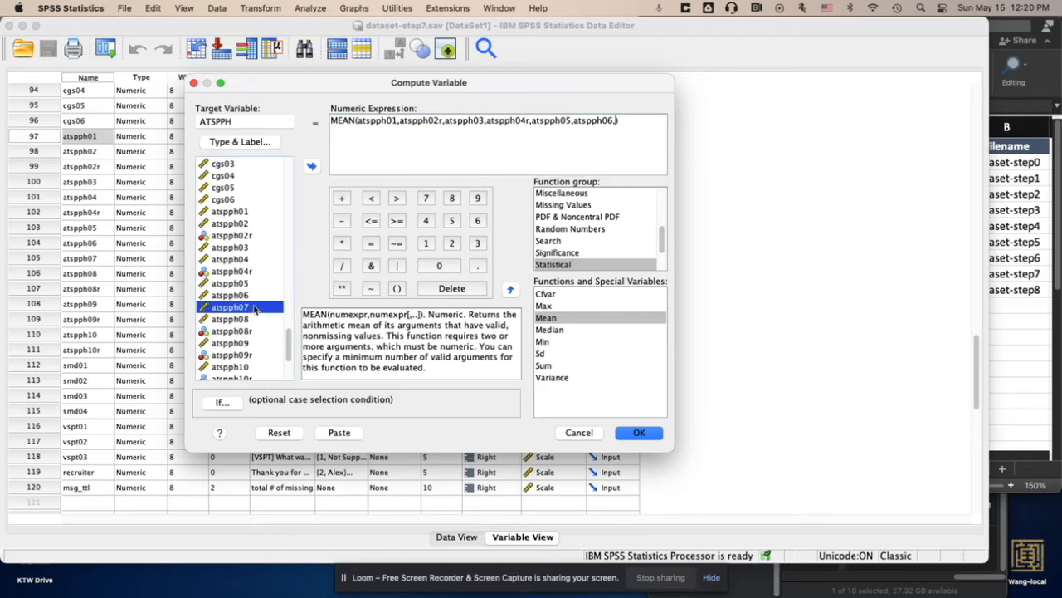
left_click(311, 169)
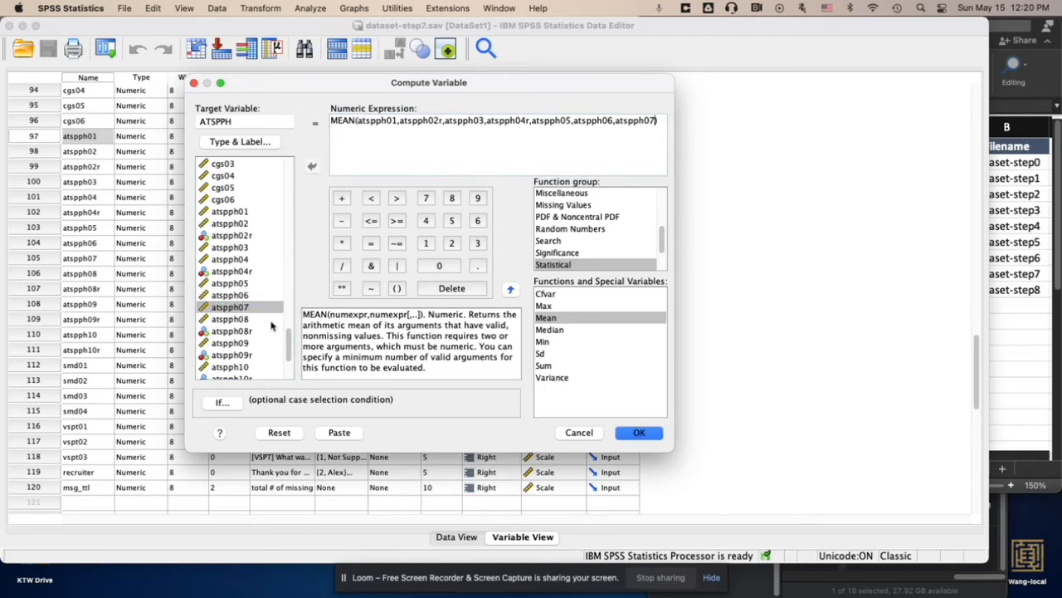
Step: Append the reverse-coded items atspph08r and atspph09r to the MEAN expression, each followed by a comma
type(",")
left_click(259, 320)
left_click(259, 331)
left_click(312, 168)
type(",atspph08r,")
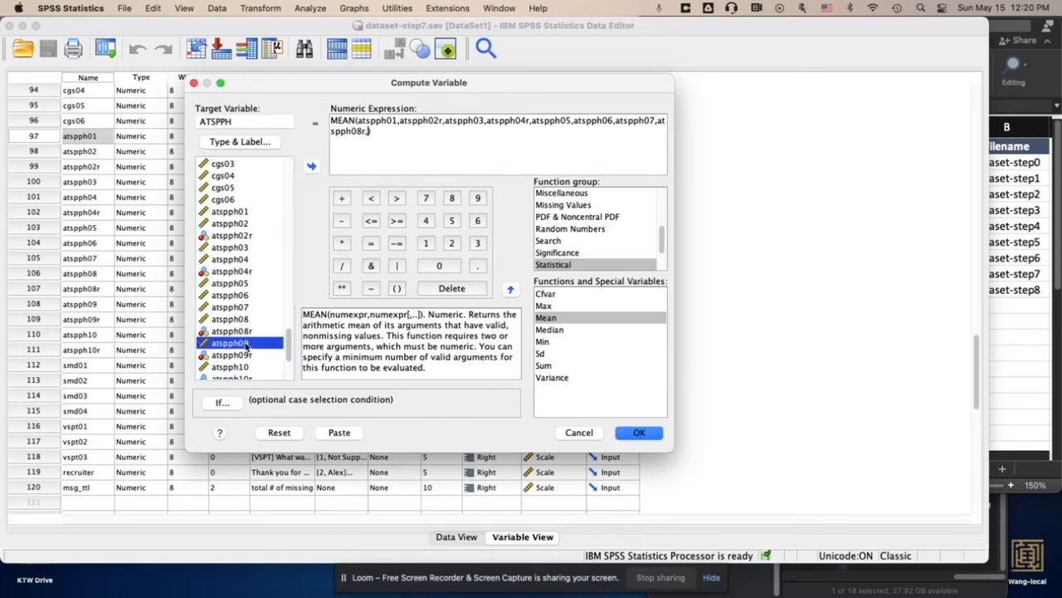
left_click(247, 354)
left_click(311, 168)
type(",")
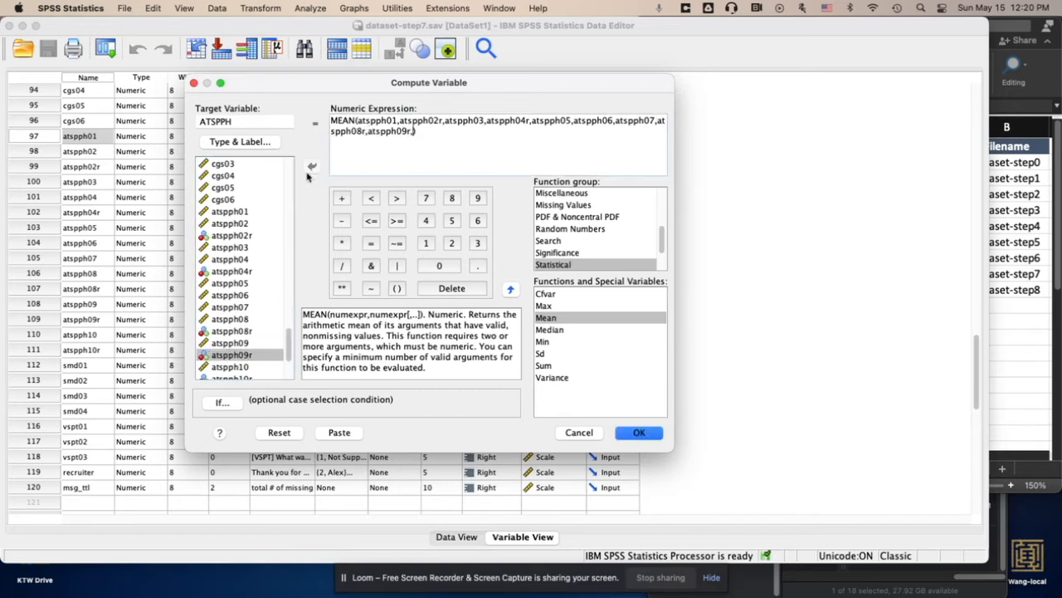
Step: Add atspph10r as the last argument of the MEAN expression and run the computation of ATSPPH
scroll(274, 348, "down", 2)
left_click(252, 330)
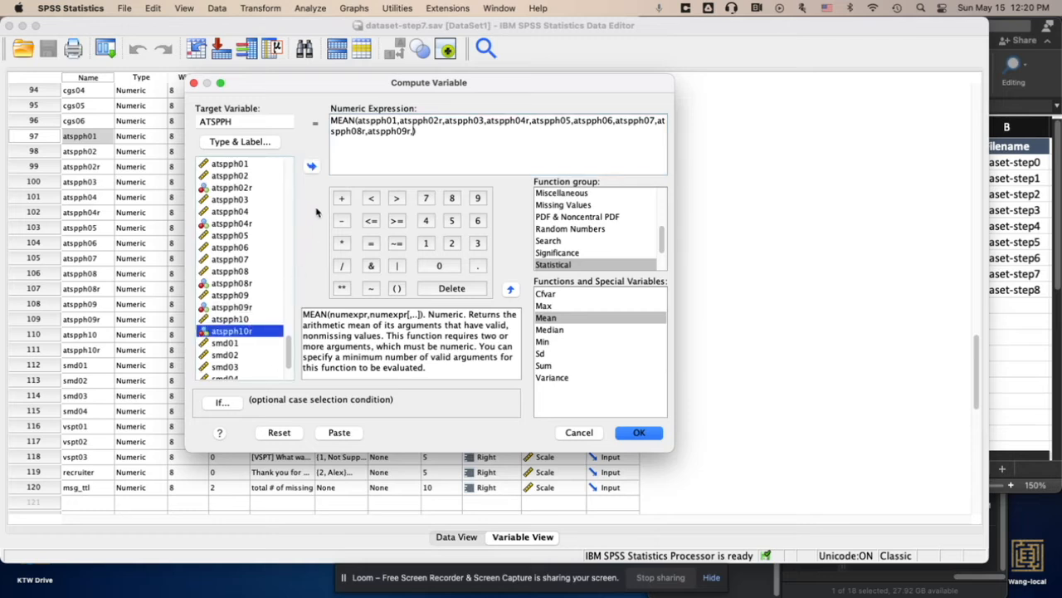
left_click(311, 168)
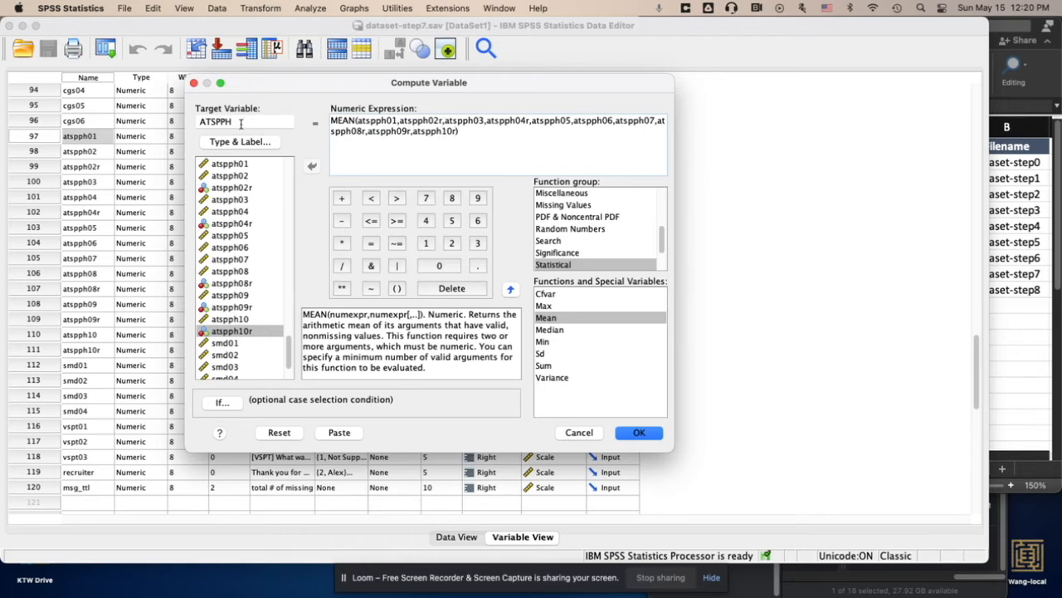
left_click_drag(241, 123, 199, 123)
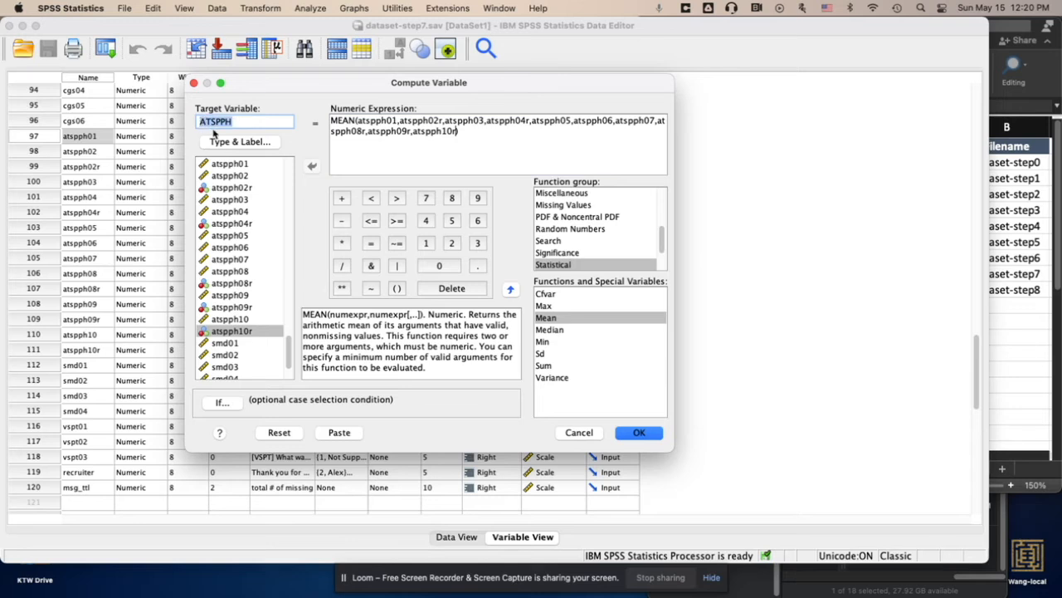
left_click(639, 434)
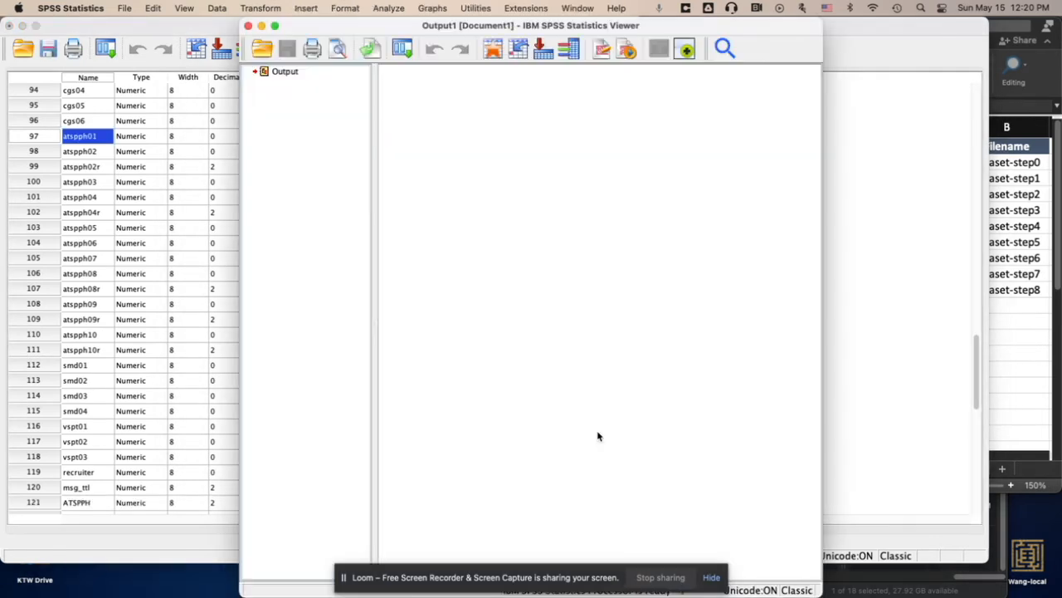
Step: Locate the new ATSPPH variable at the end of the Data Editor's variable list and view its values in the data
left_click(882, 406)
scroll(470, 430, "down", 5)
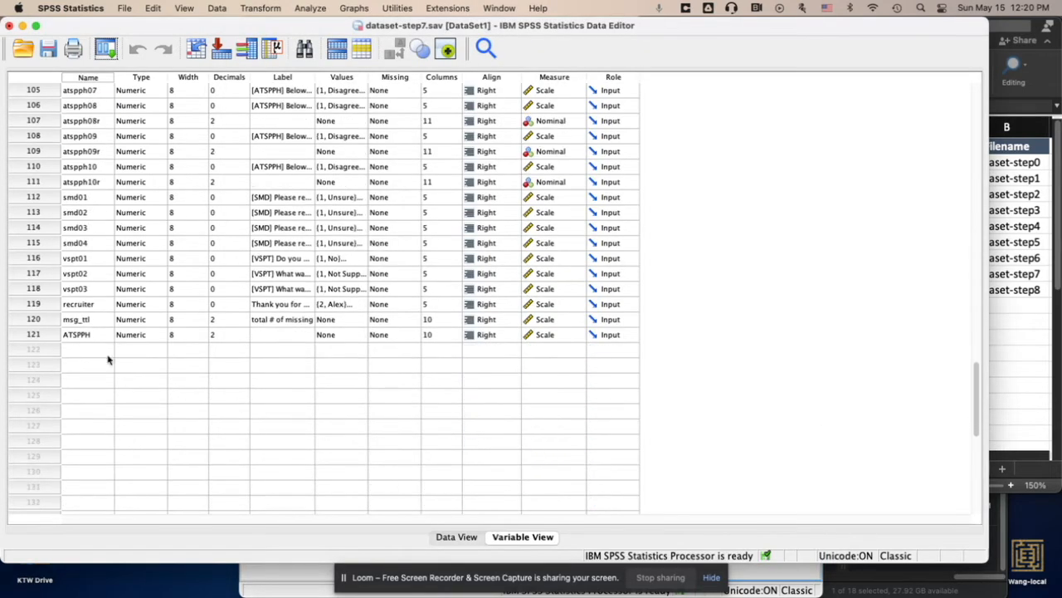
left_click(44, 334)
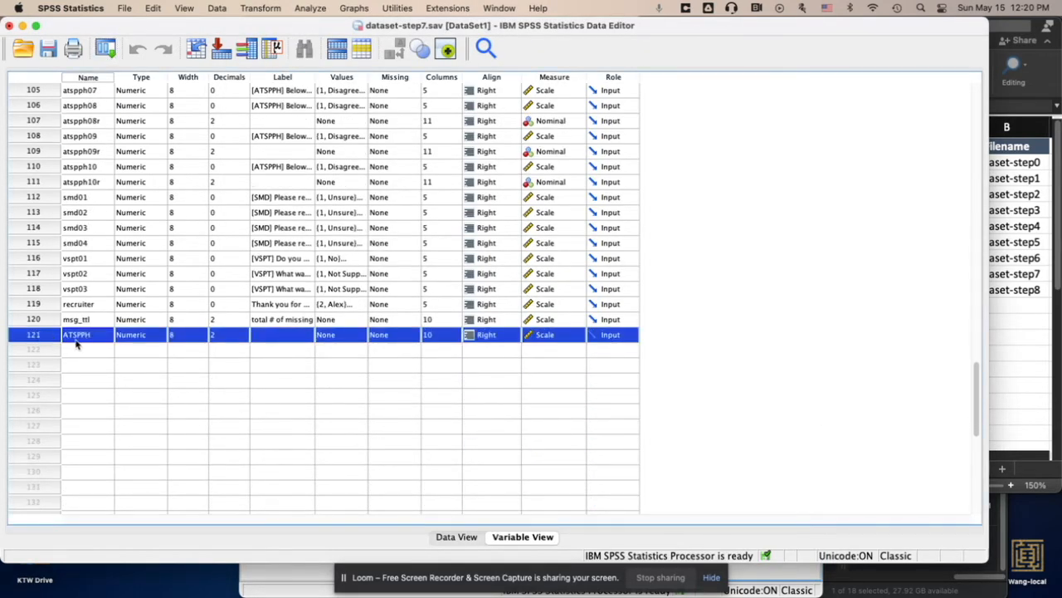
left_click(462, 537)
scroll(585, 422, "right", 20)
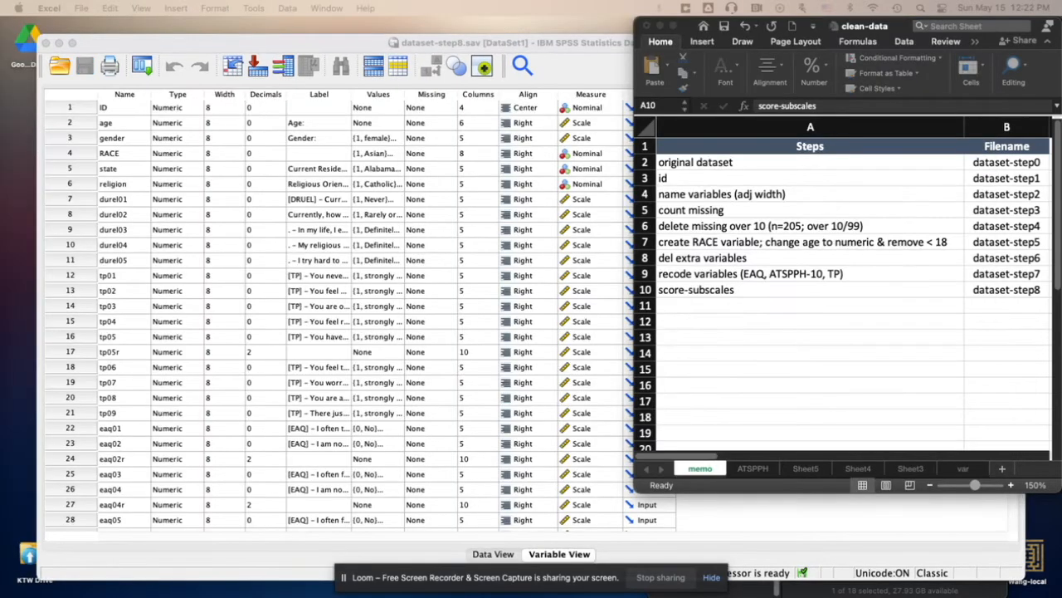
Step: In dataset-step8, examine the scored subscale variables at the end of the variable list, from G_limitless through RPS_RSC
scroll(452, 428, "down", 5)
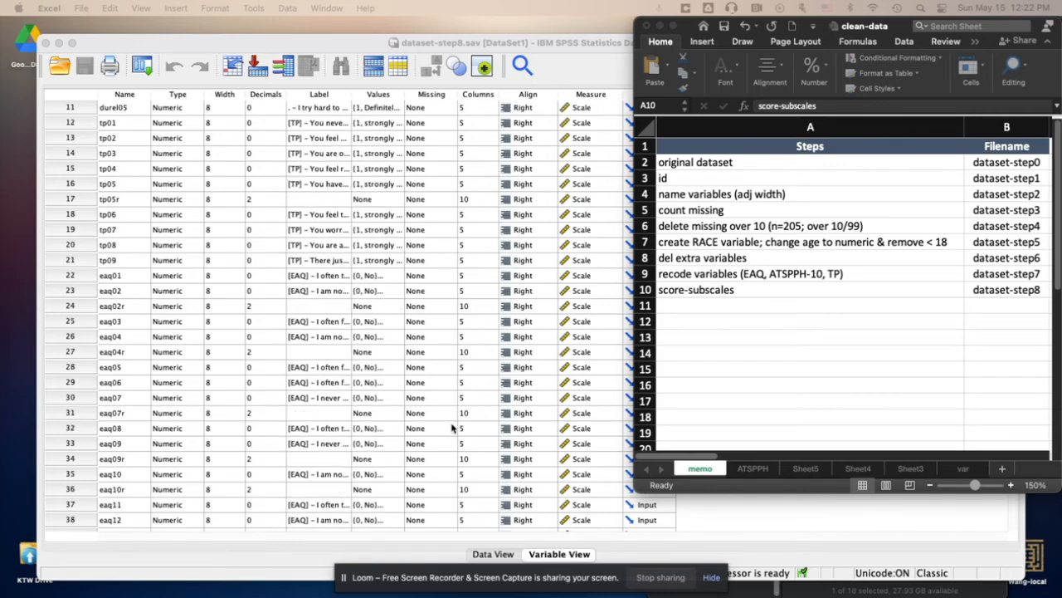
scroll(452, 428, "down", 20)
scroll(452, 427, "down", 20)
scroll(452, 428, "down", 9)
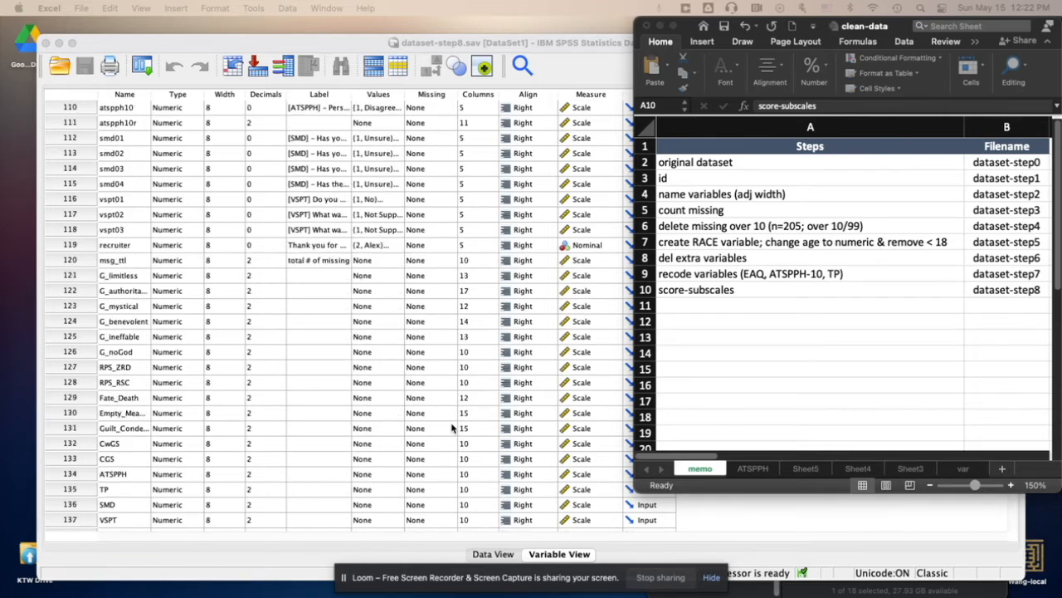
scroll(453, 428, "down", 1)
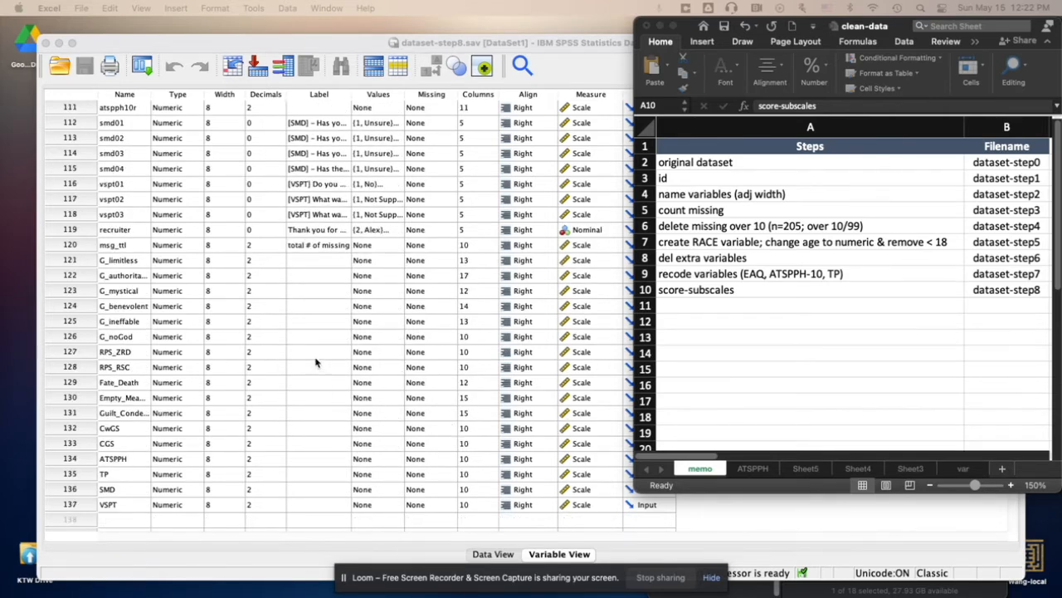
left_click(142, 264)
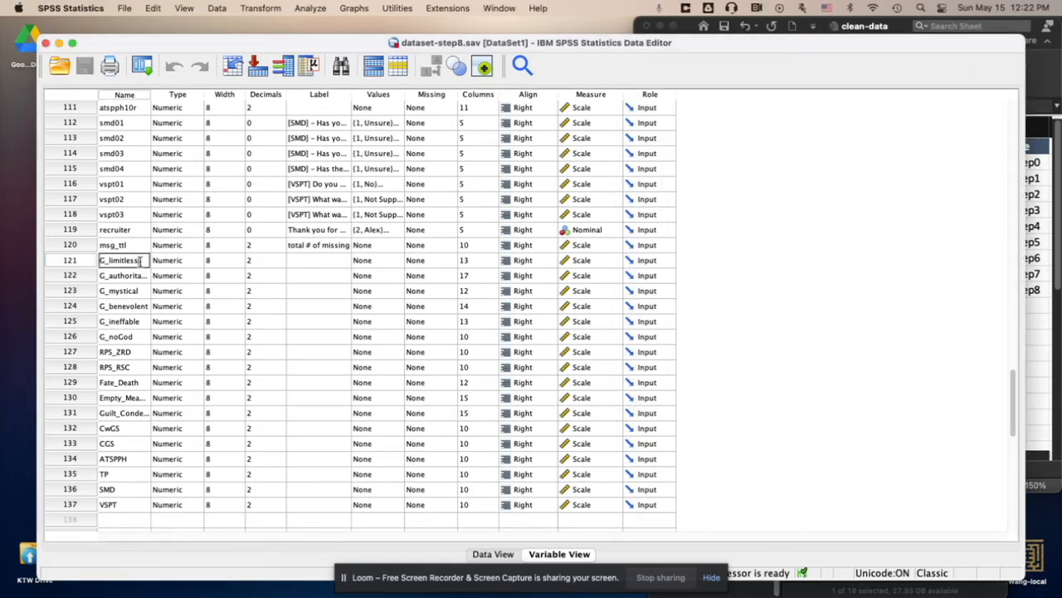
double_click(137, 275)
double_click(136, 290)
double_click(134, 305)
double_click(134, 321)
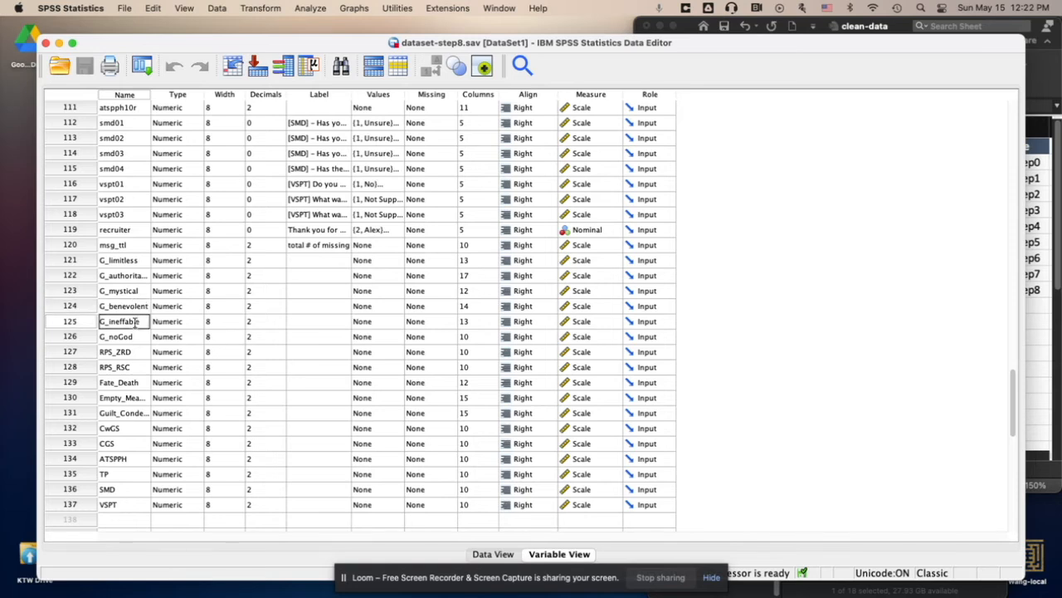
double_click(144, 336)
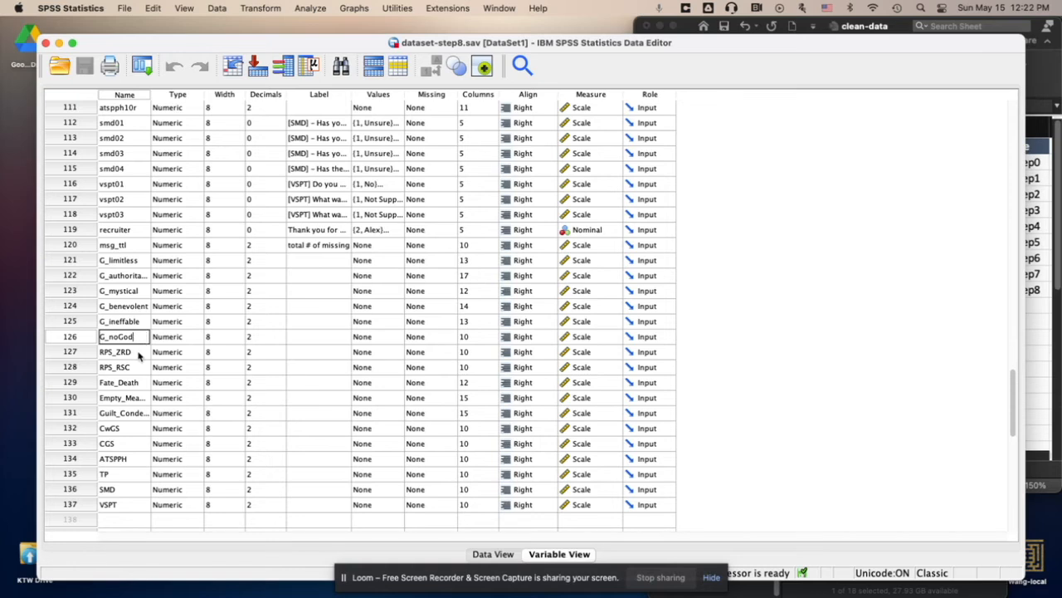
double_click(138, 352)
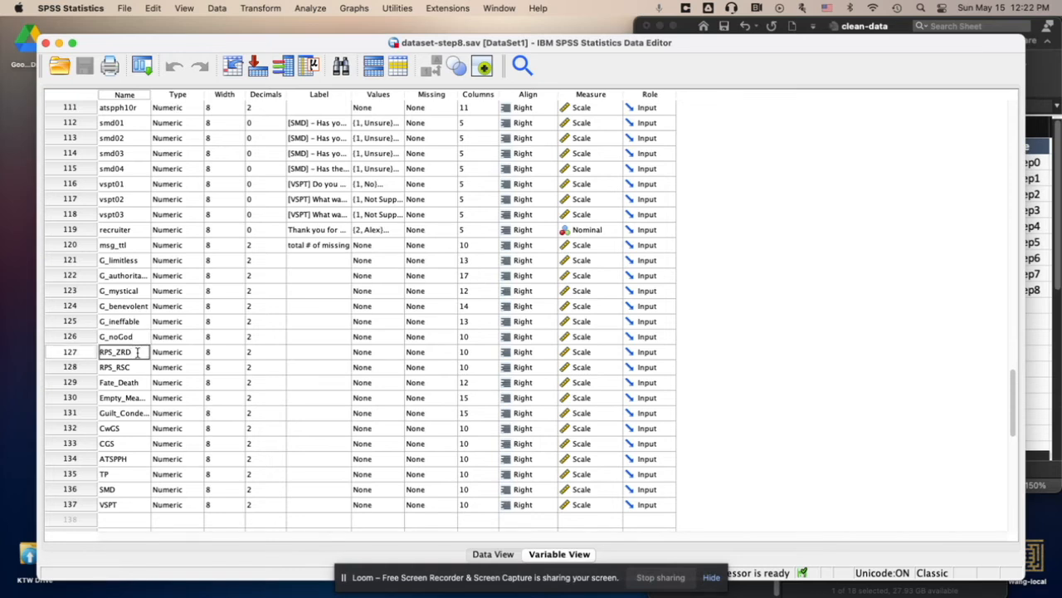
double_click(136, 367)
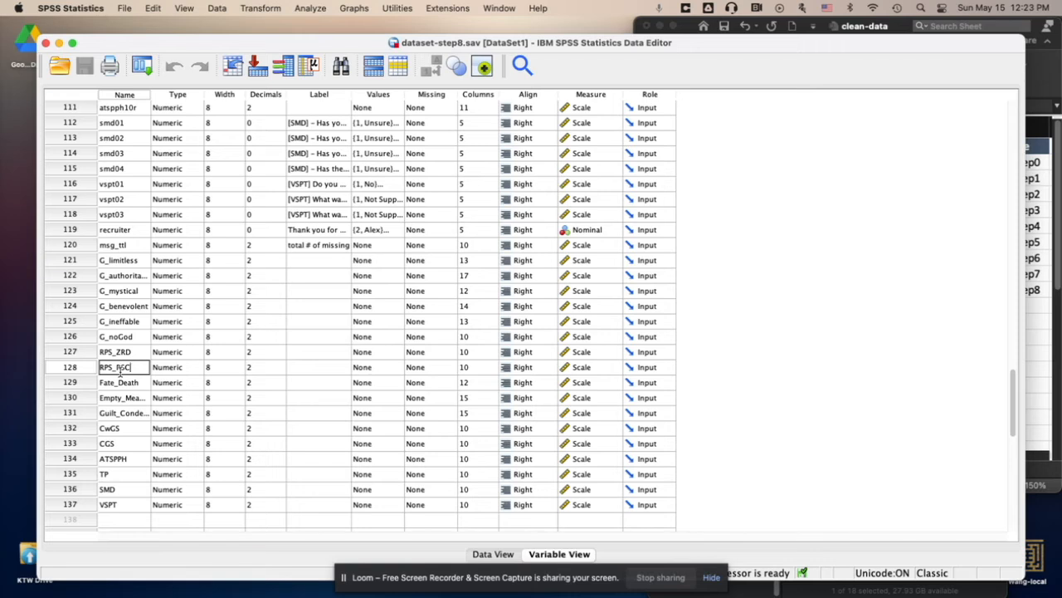
Step: Continue examining the scored variables in the variable list, one by one, from Fate_Death through VSPT
left_click(145, 385)
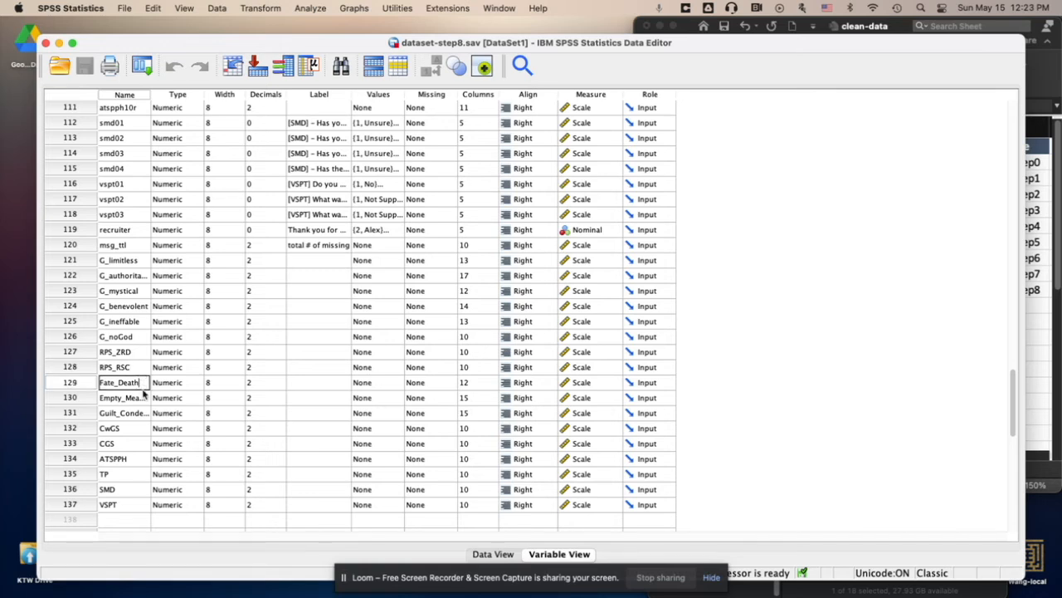
left_click(141, 399)
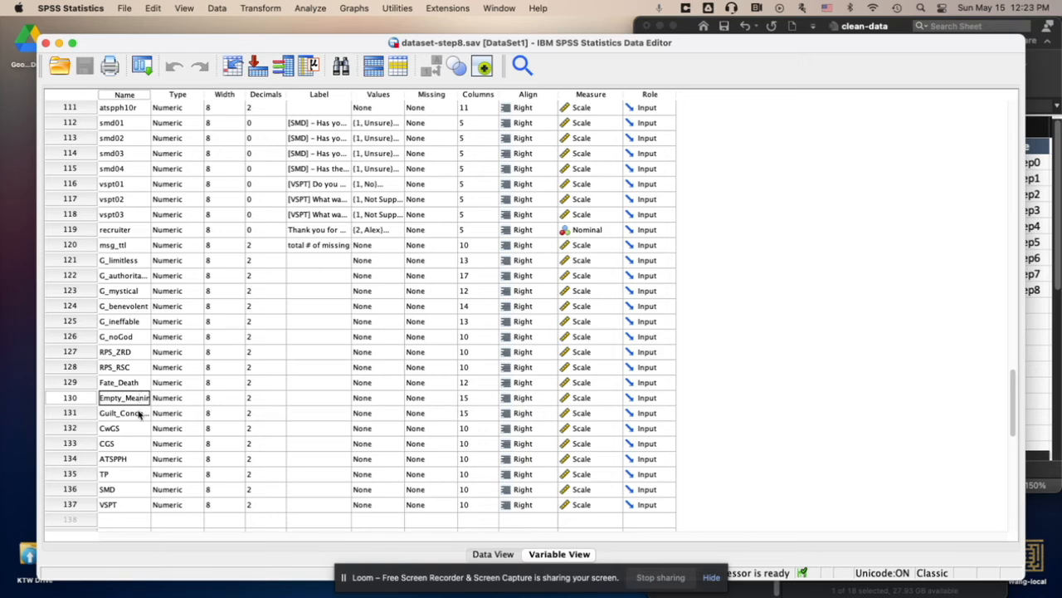
left_click(141, 414)
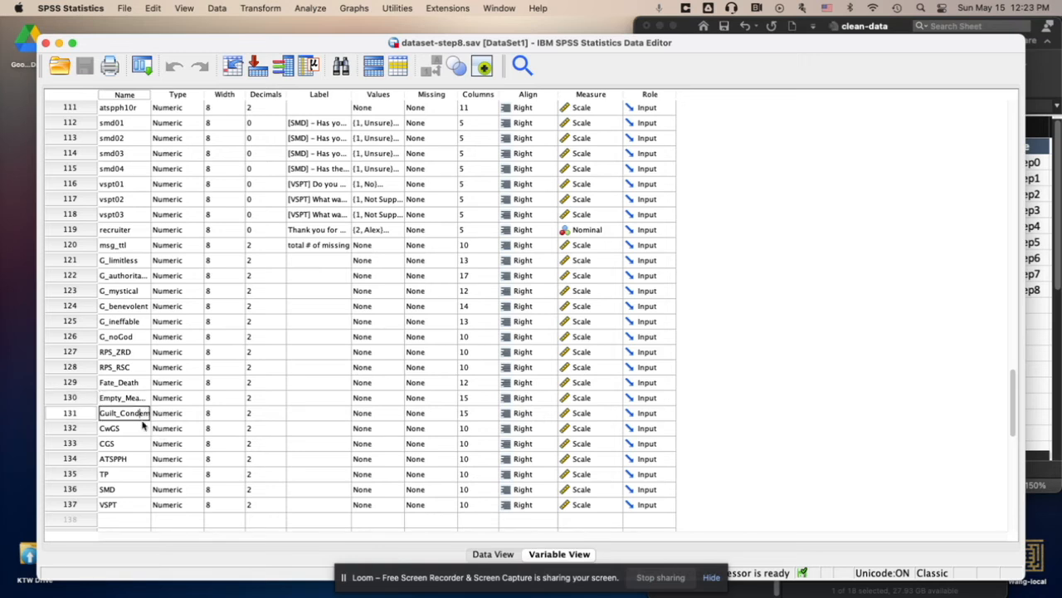
left_click(135, 429)
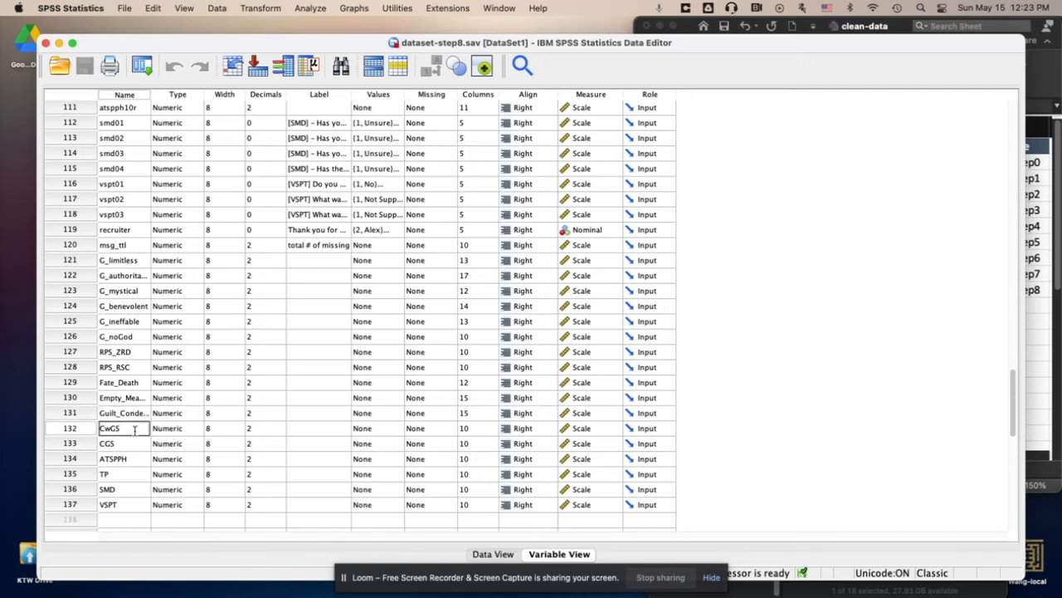
left_click(128, 443)
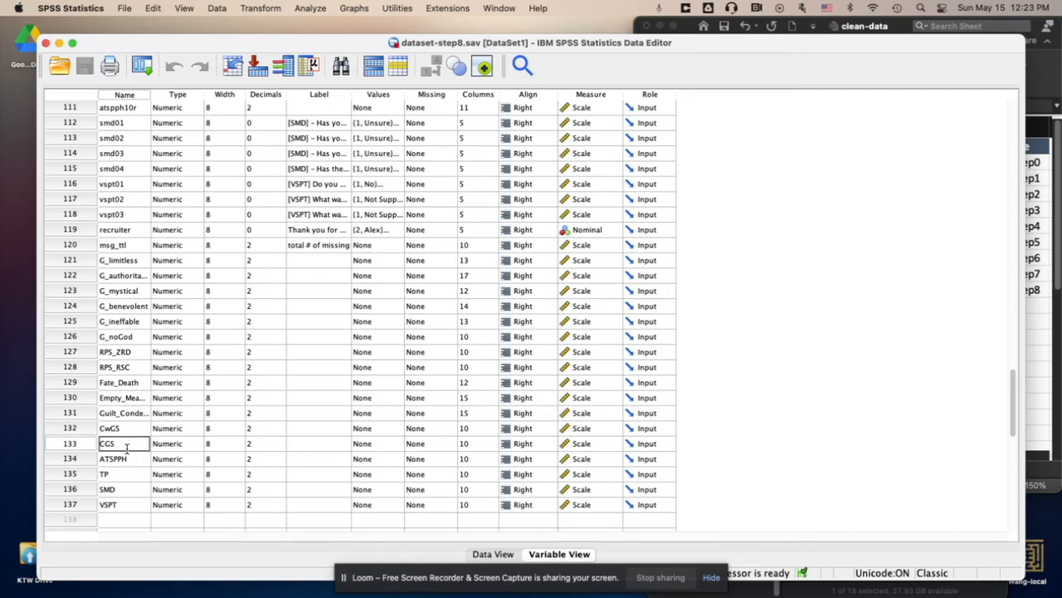
left_click(132, 458)
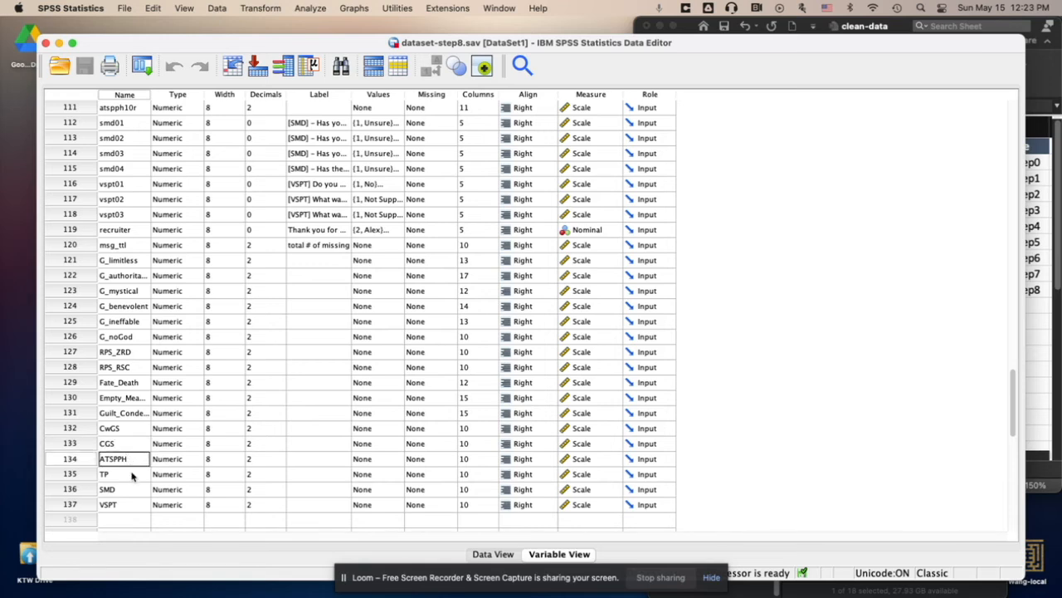
left_click(131, 476)
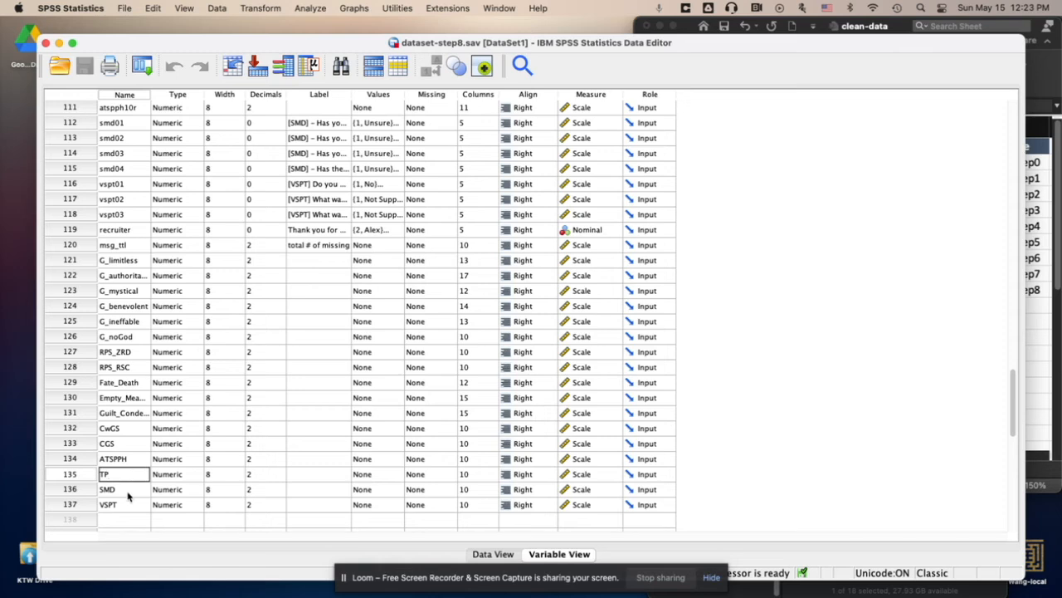
left_click(128, 491)
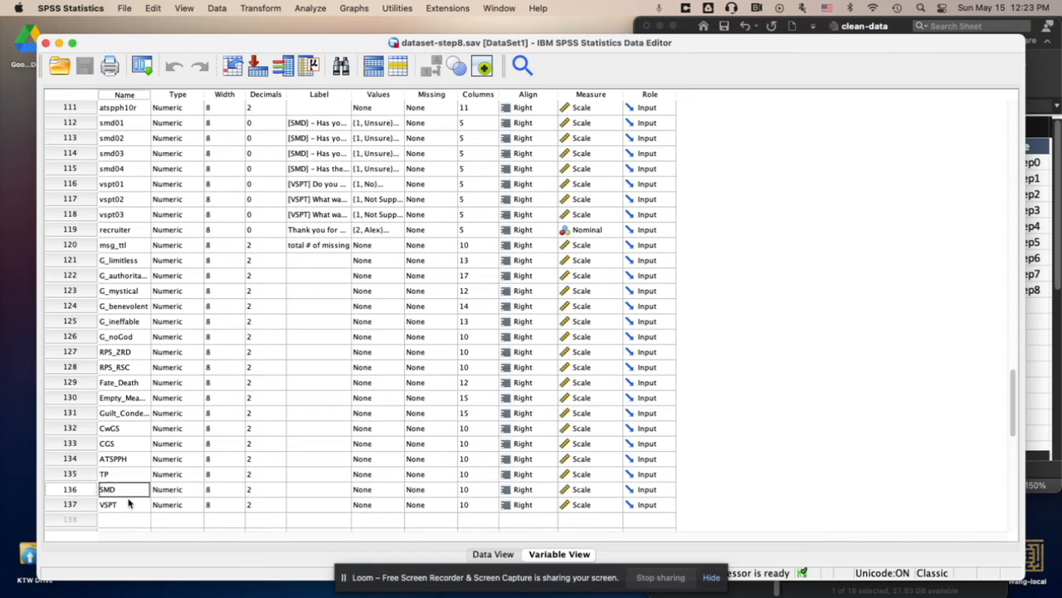
left_click(129, 504)
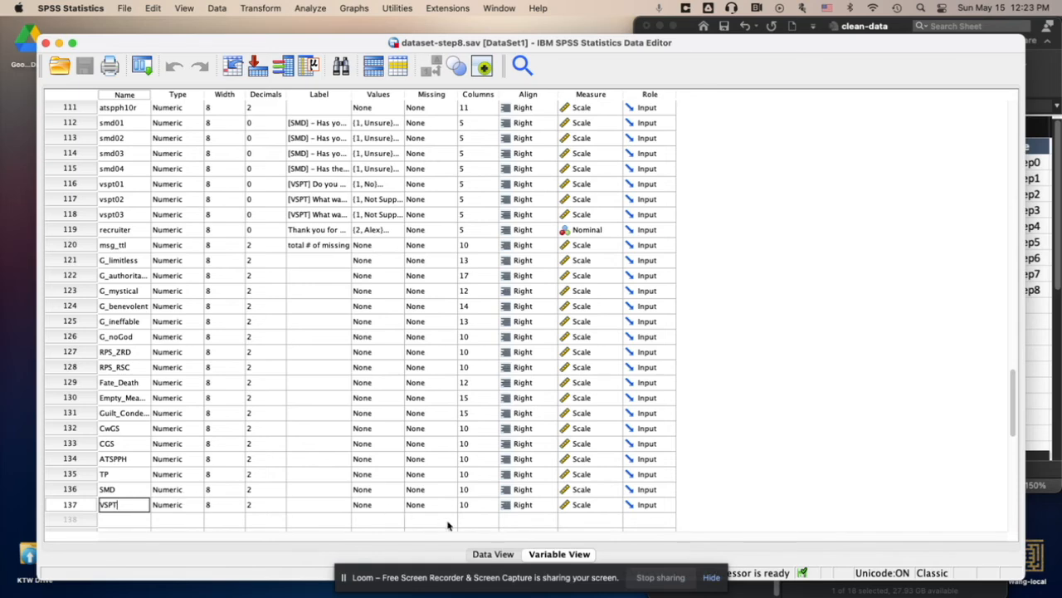
Step: Show the data values, select the scored columns from G_limitless through VSPT, and view the last cases from the ID column onward
left_click(494, 554)
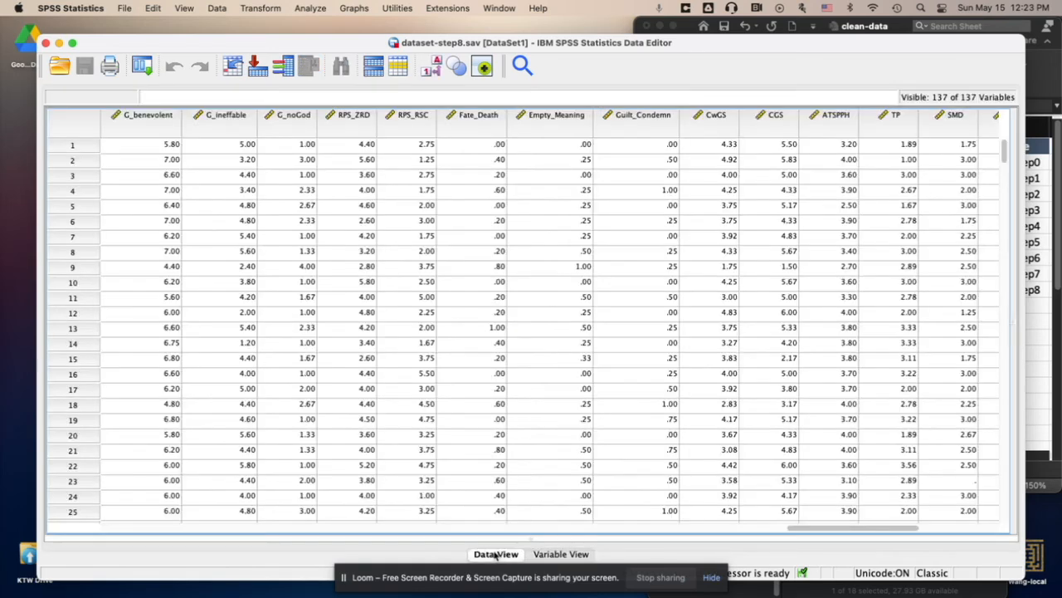
scroll(305, 252, "left", 15)
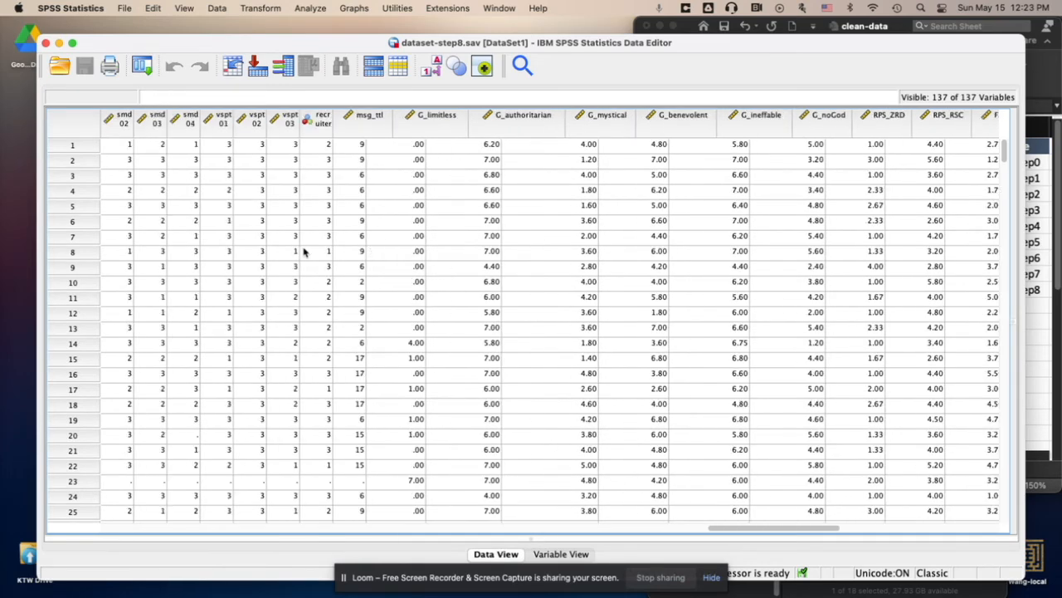
left_click_drag(771, 126, 1044, 144)
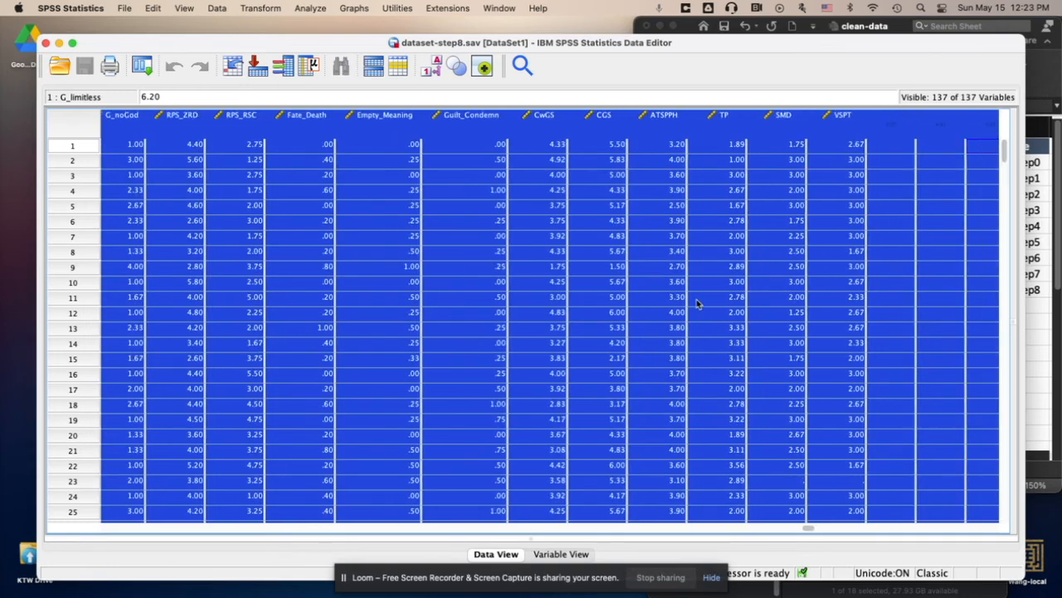
scroll(696, 301, "left", 20)
scroll(419, 329, "down", 20)
scroll(419, 330, "down", 15)
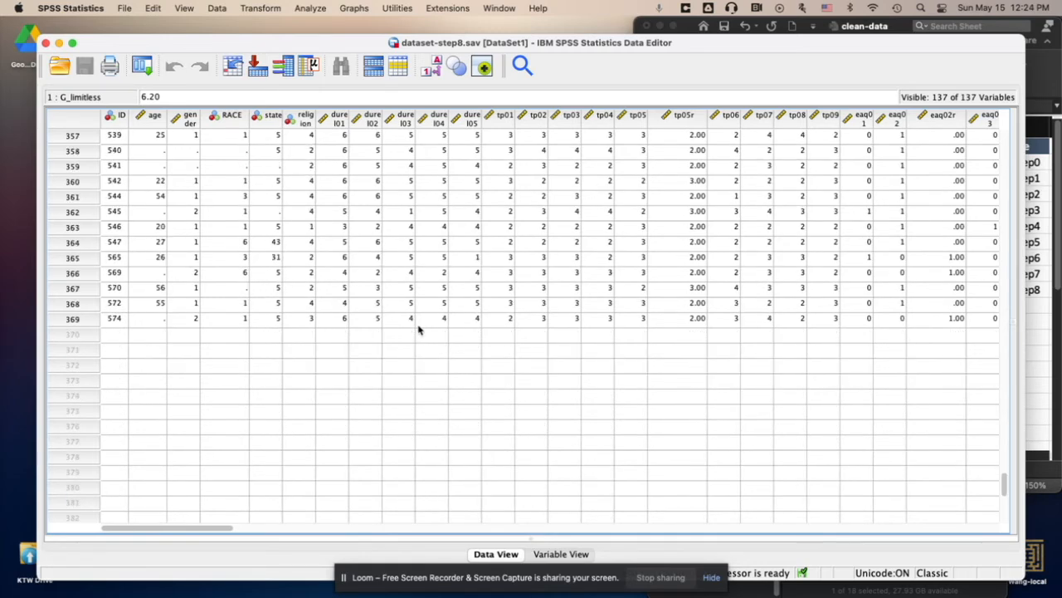